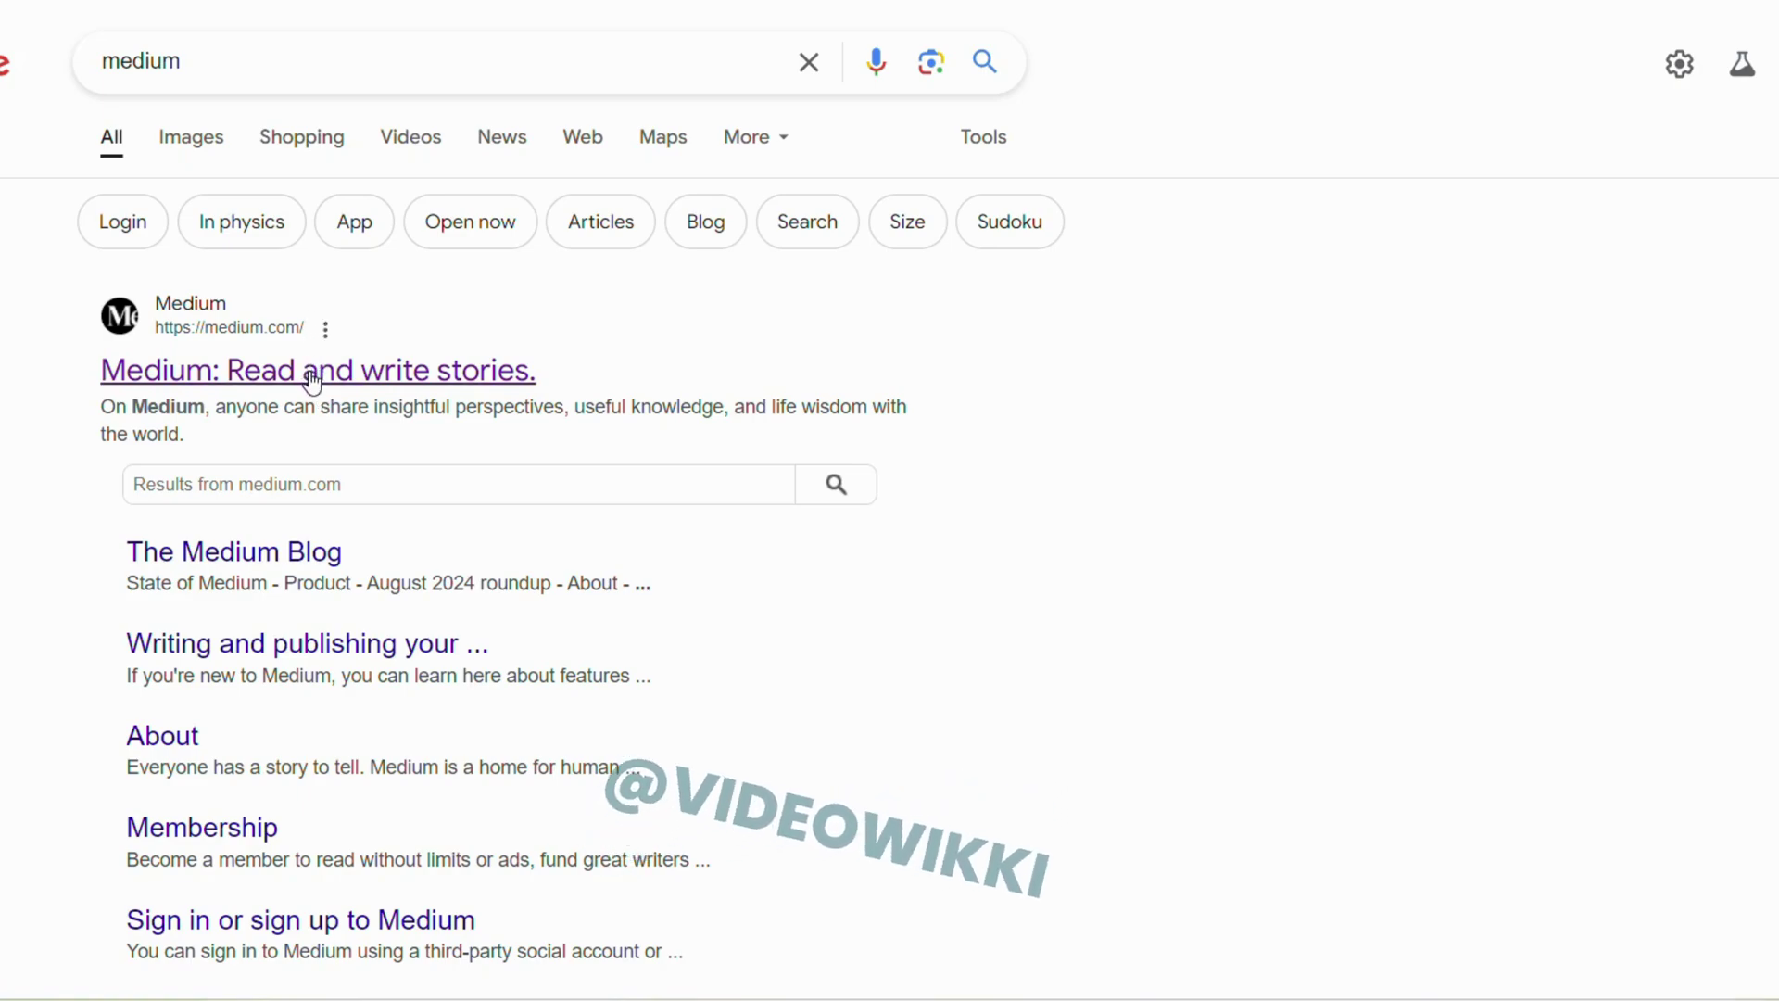
Step: Open the 'Medium: Read and write stories.' result from the Google search for medium
{"action": "left_click", "coordinate": [312, 376]}
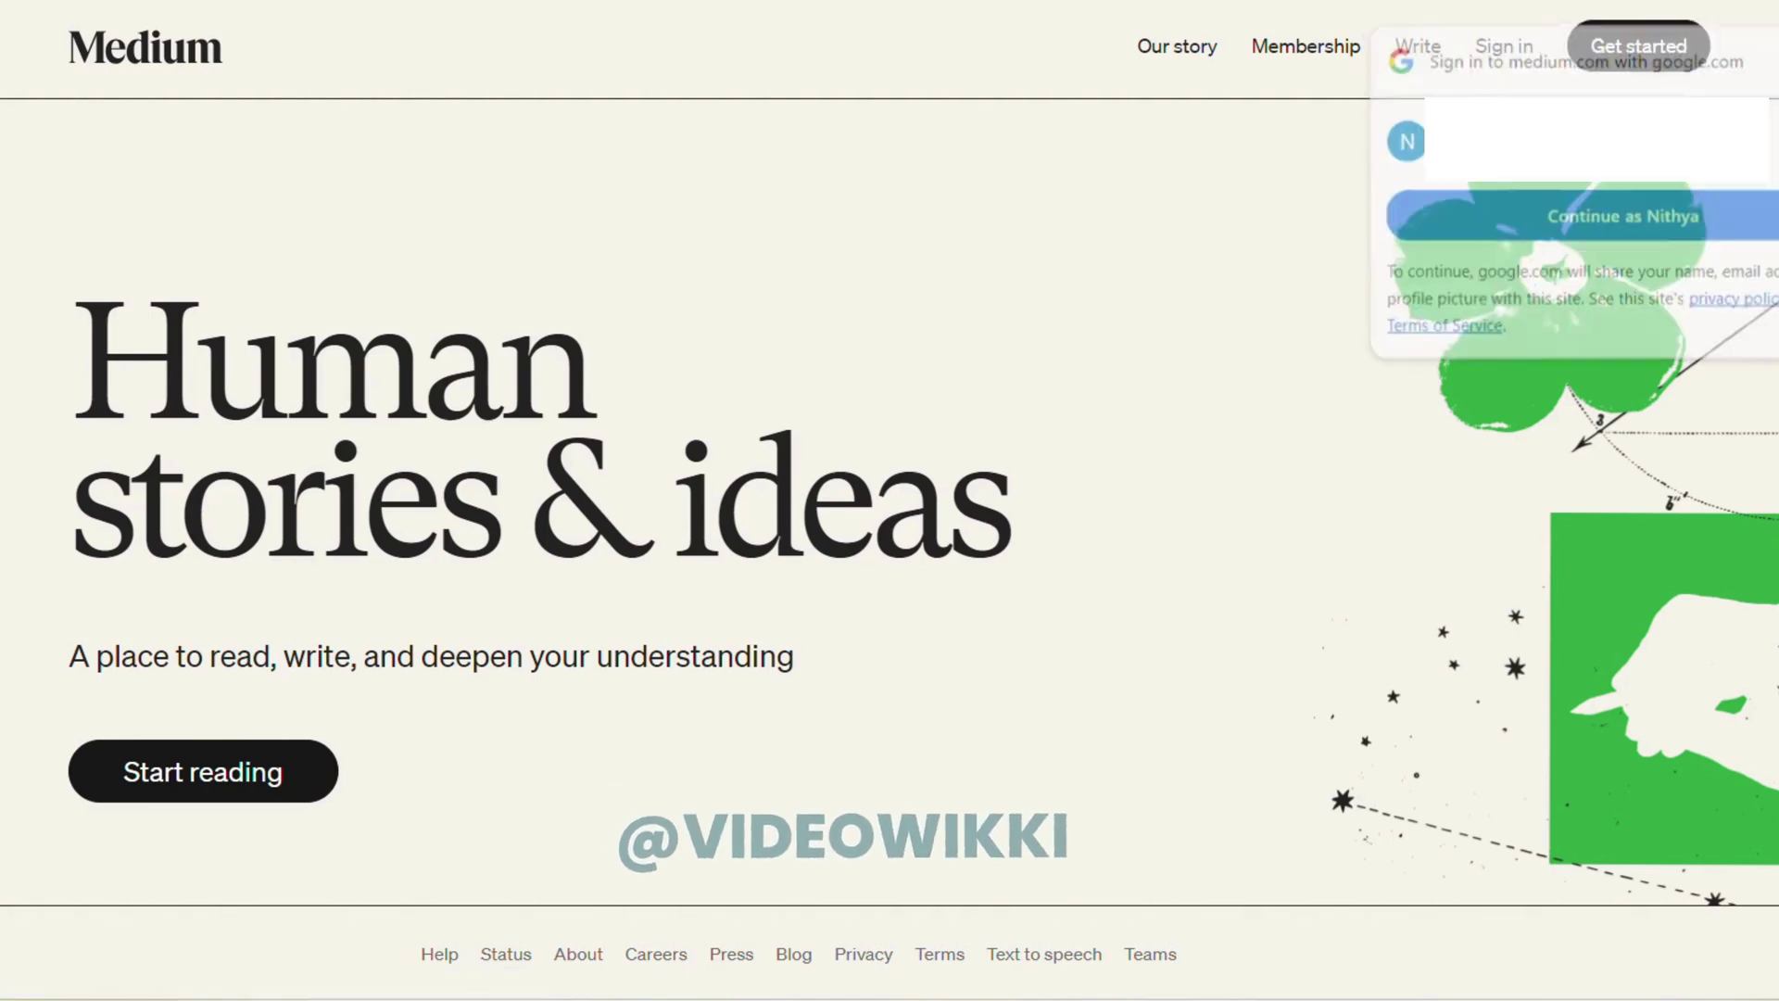
Step: Sign in to Medium with Sign in with Google, picking the account and continuing
{"action": "left_click", "coordinate": [1501, 53]}
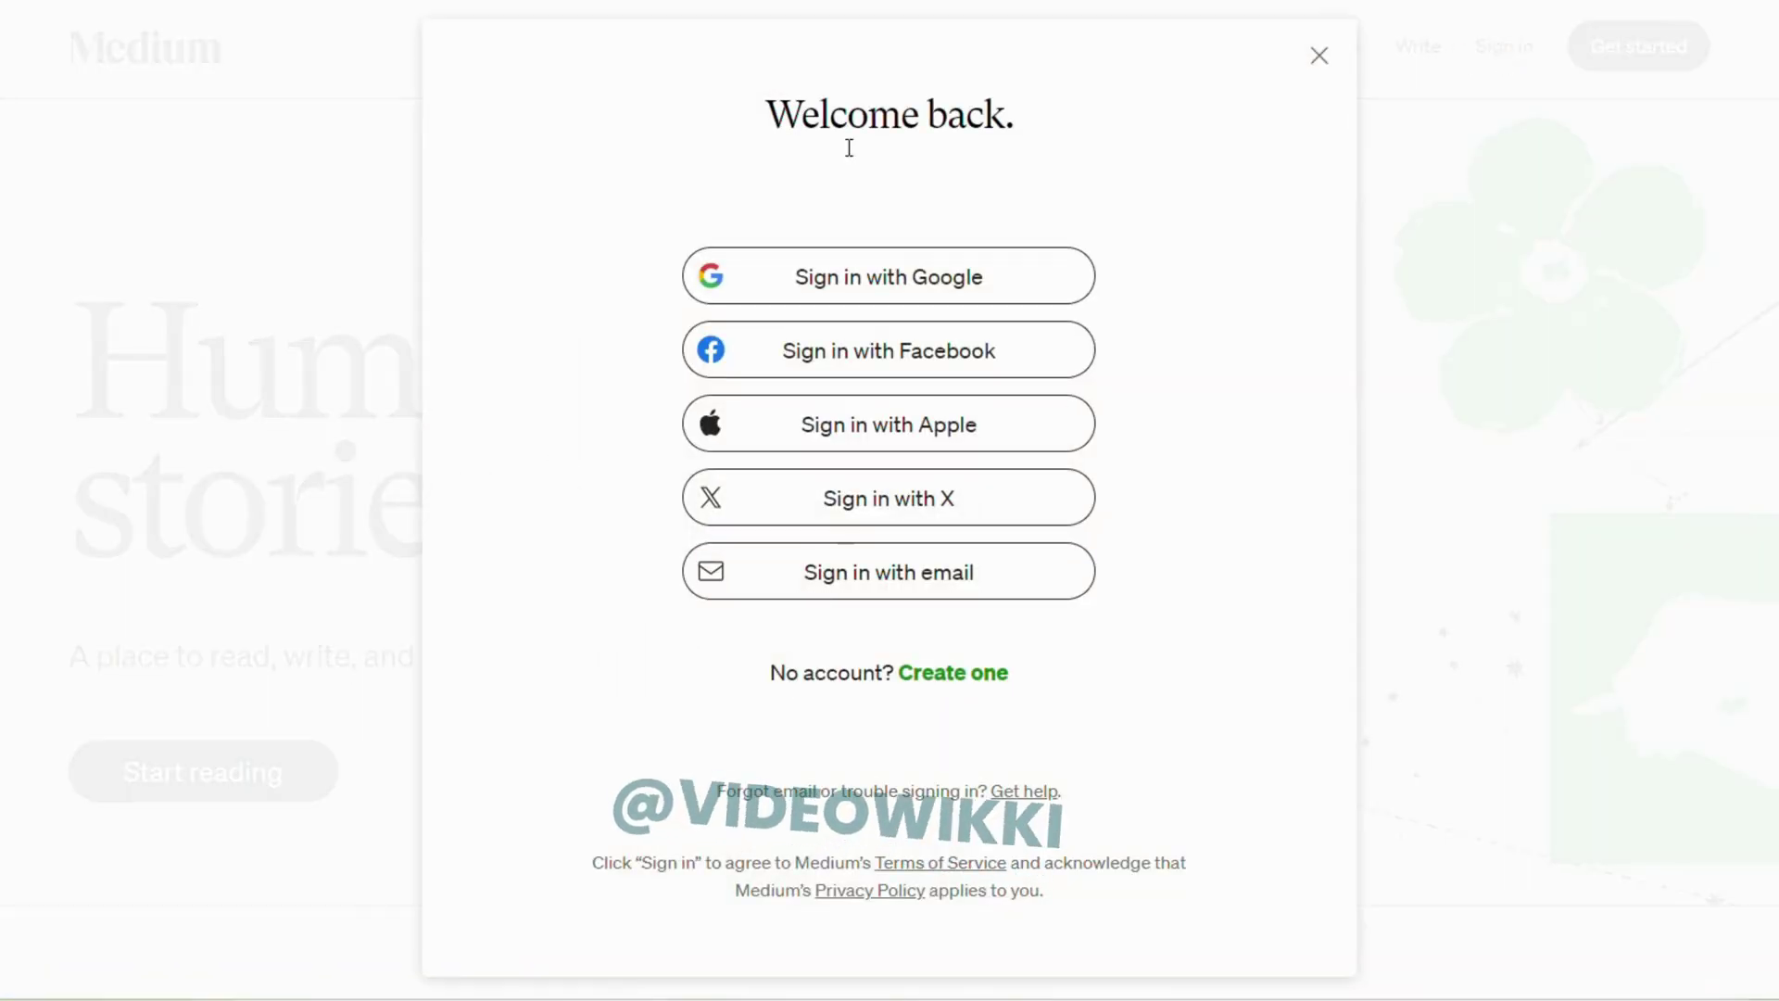
{"action": "left_click", "coordinate": [822, 286]}
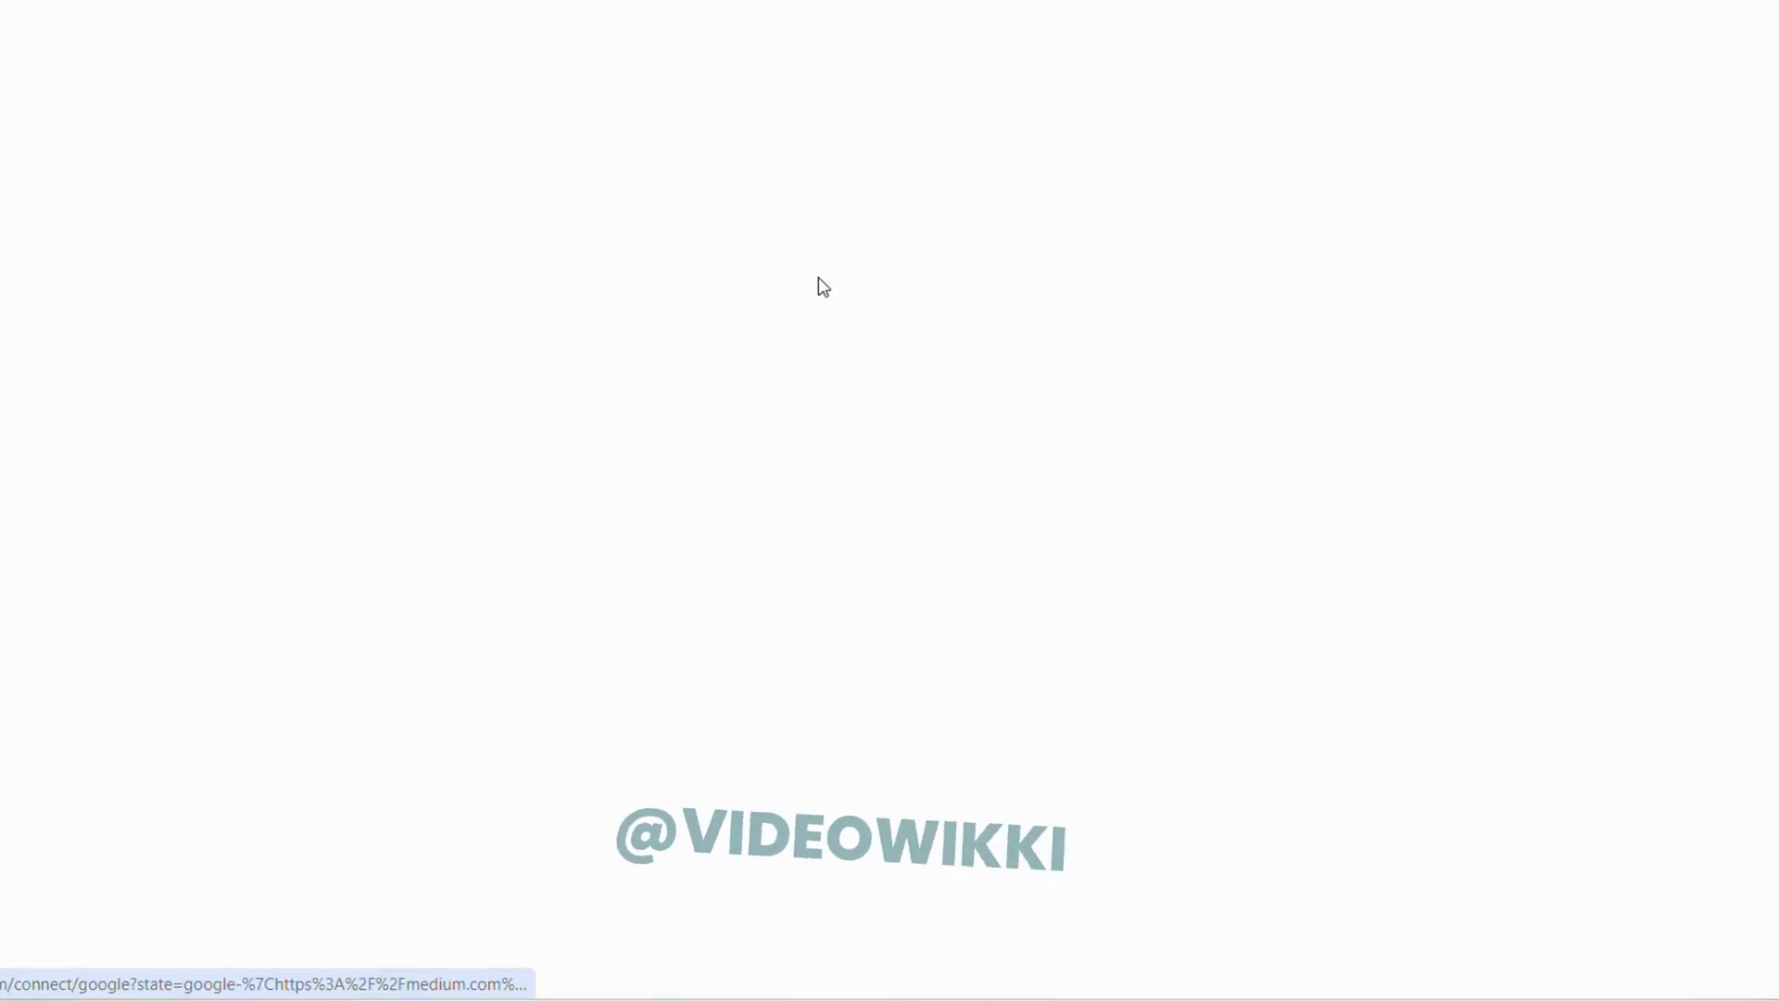
{"action": "left_click", "coordinate": [1159, 390]}
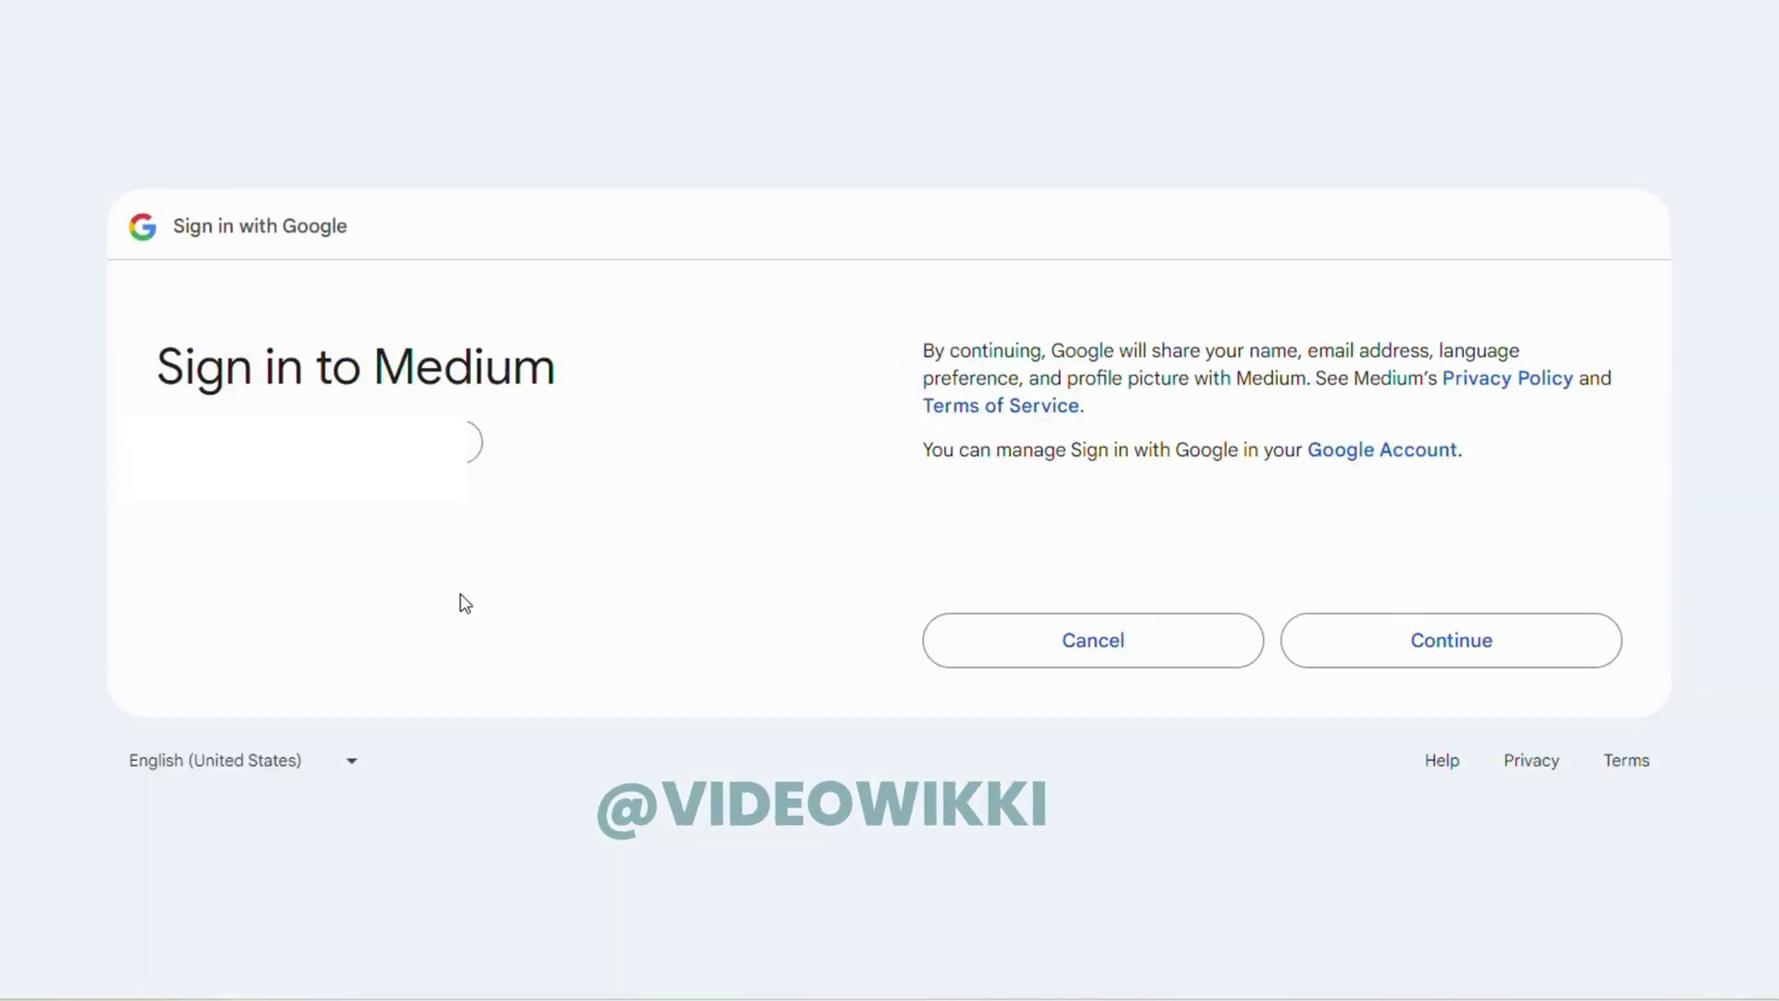
{"action": "left_click", "coordinate": [1566, 649]}
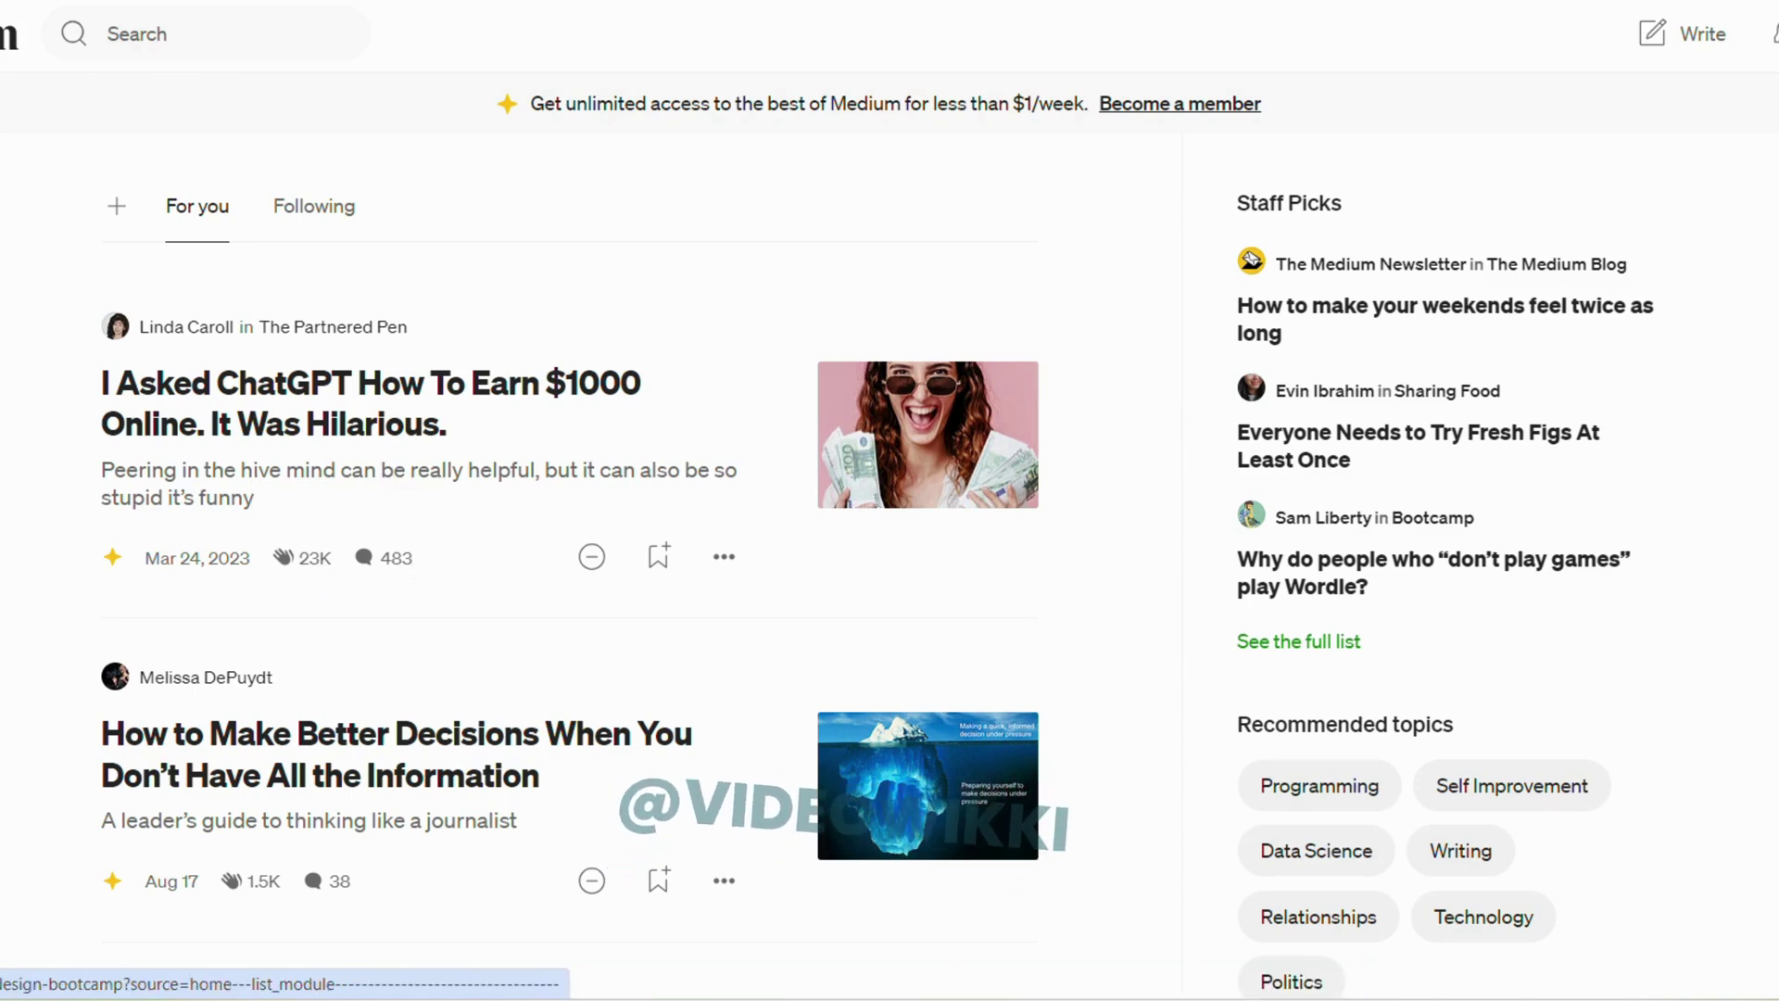
Step: Look through the Writing topic's recommended stories, then start a new blank story draft
{"action": "scroll", "coordinate": [593, 500], "scroll_direction": "down", "scroll_amount": 4}
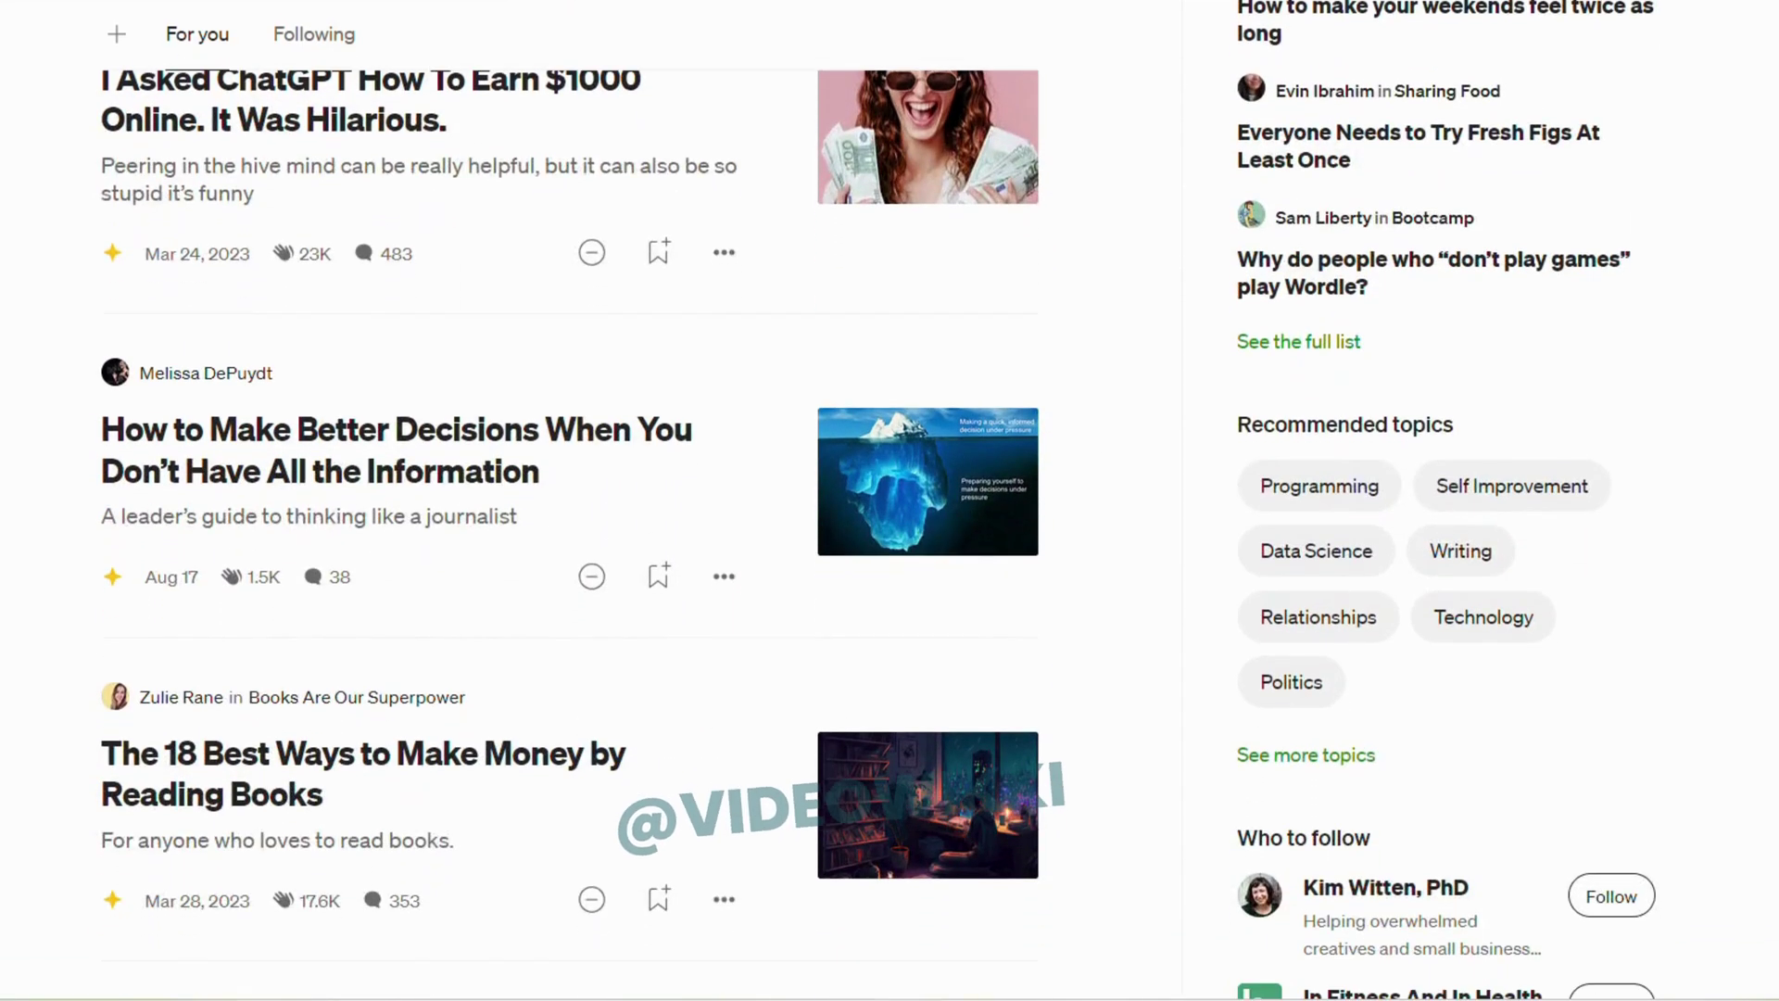
{"action": "scroll", "coordinate": [593, 501], "scroll_direction": "down", "scroll_amount": 3}
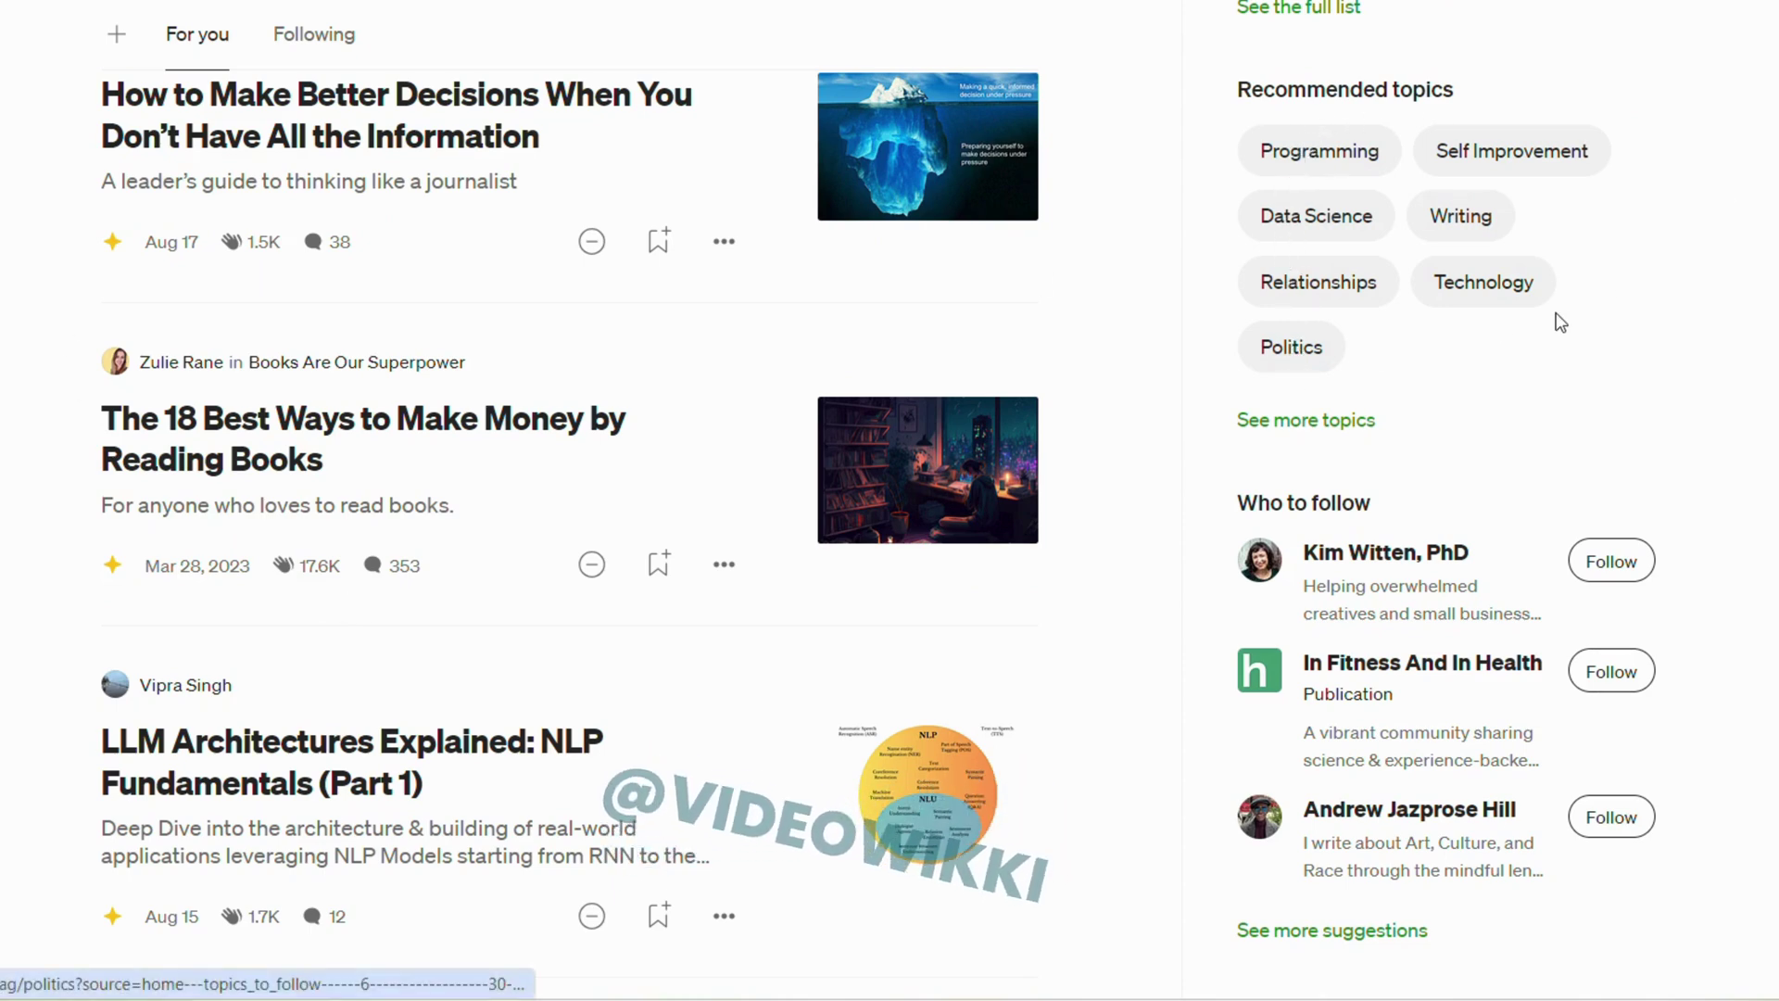
{"action": "left_click", "coordinate": [1473, 217]}
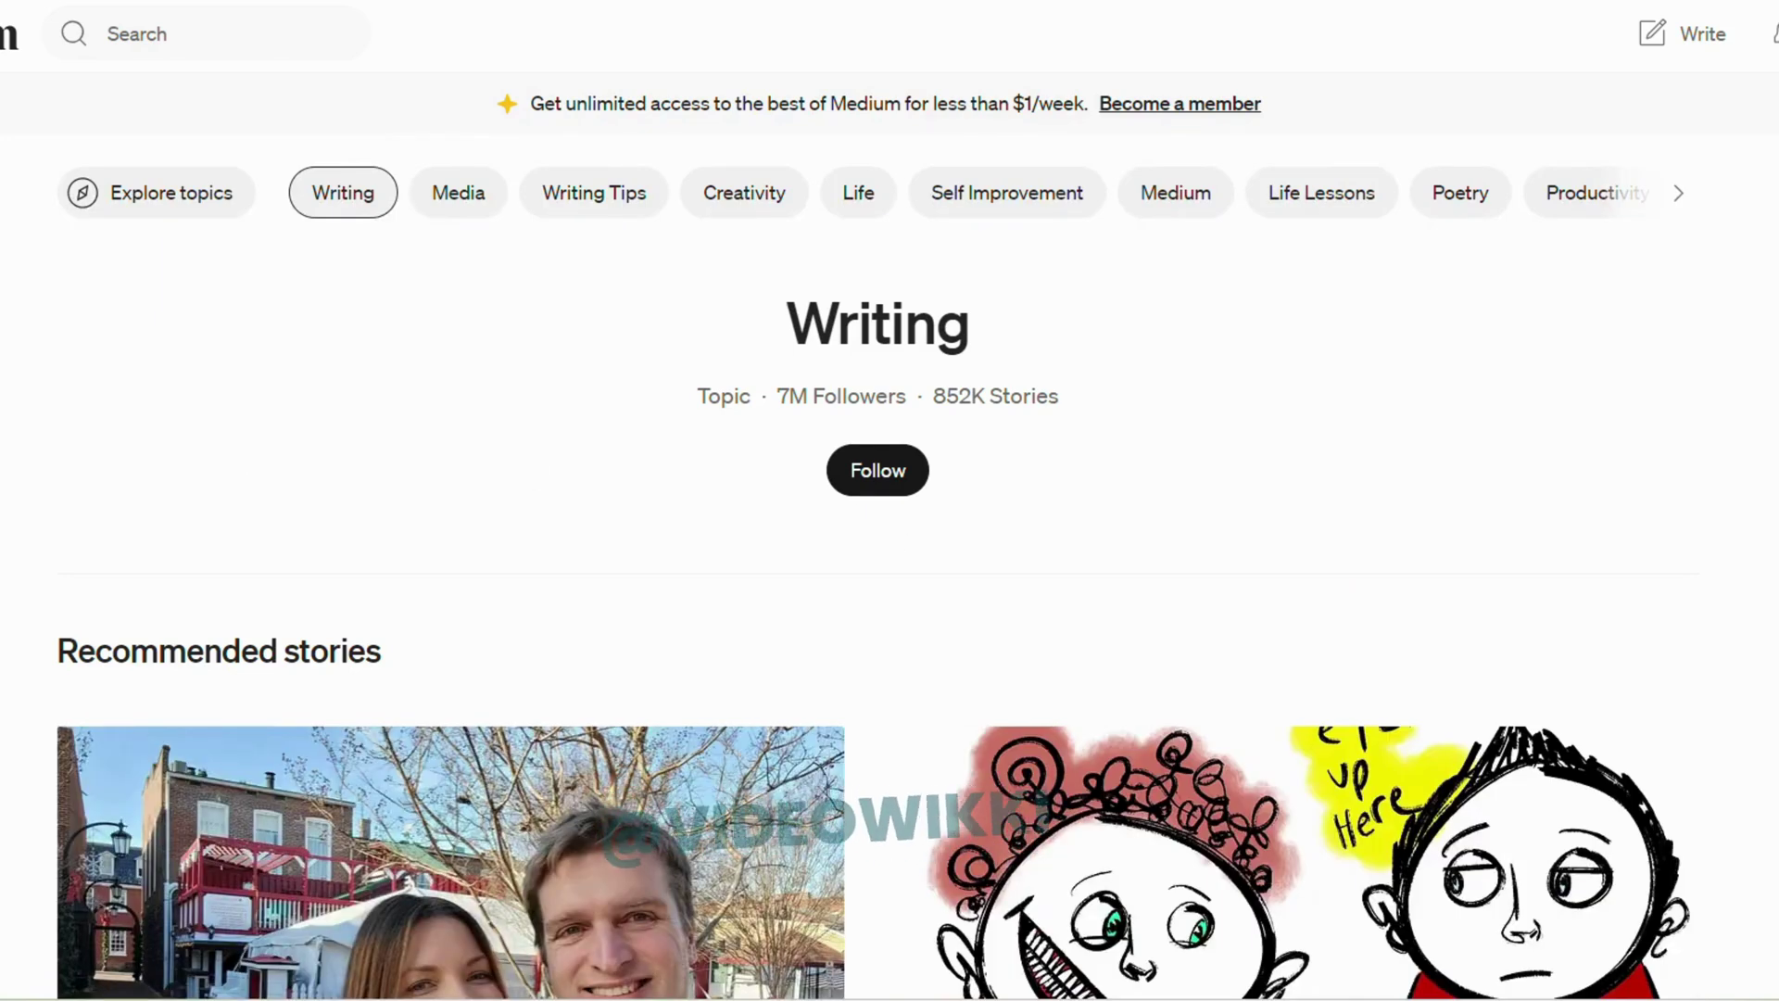
{"action": "scroll", "coordinate": [890, 556], "scroll_direction": "down", "scroll_amount": 5}
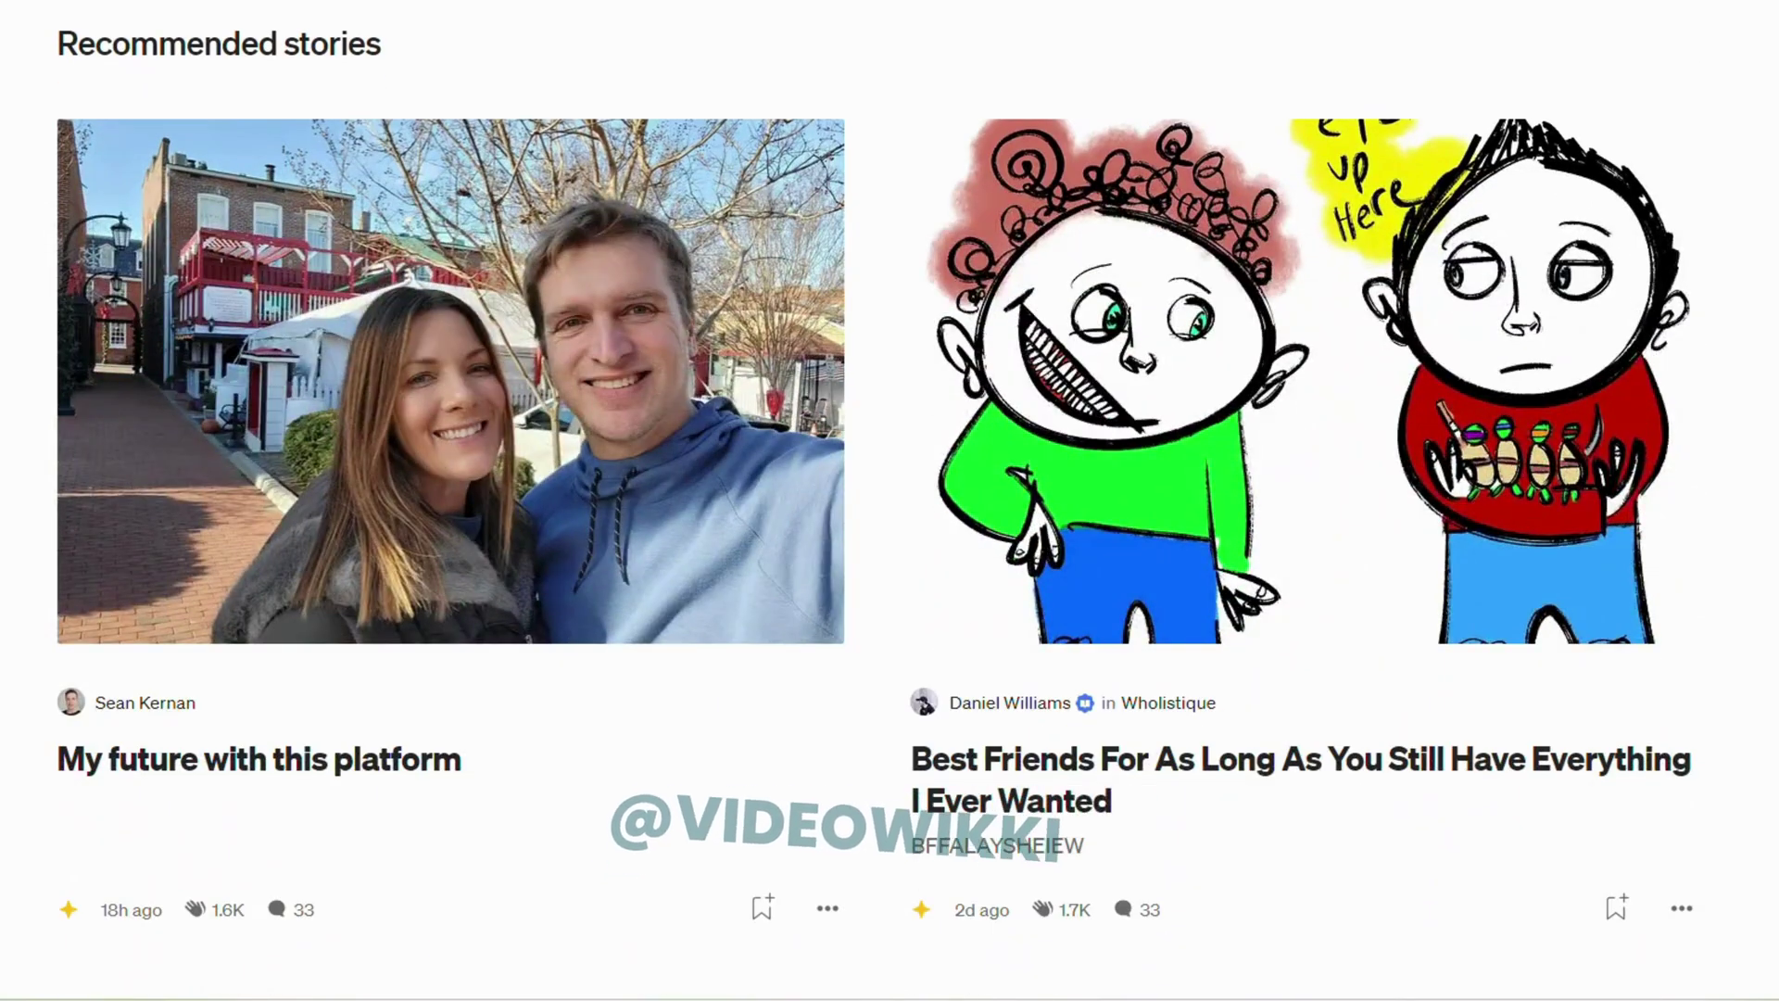
{"action": "scroll", "coordinate": [878, 500], "scroll_direction": "down", "scroll_amount": 4}
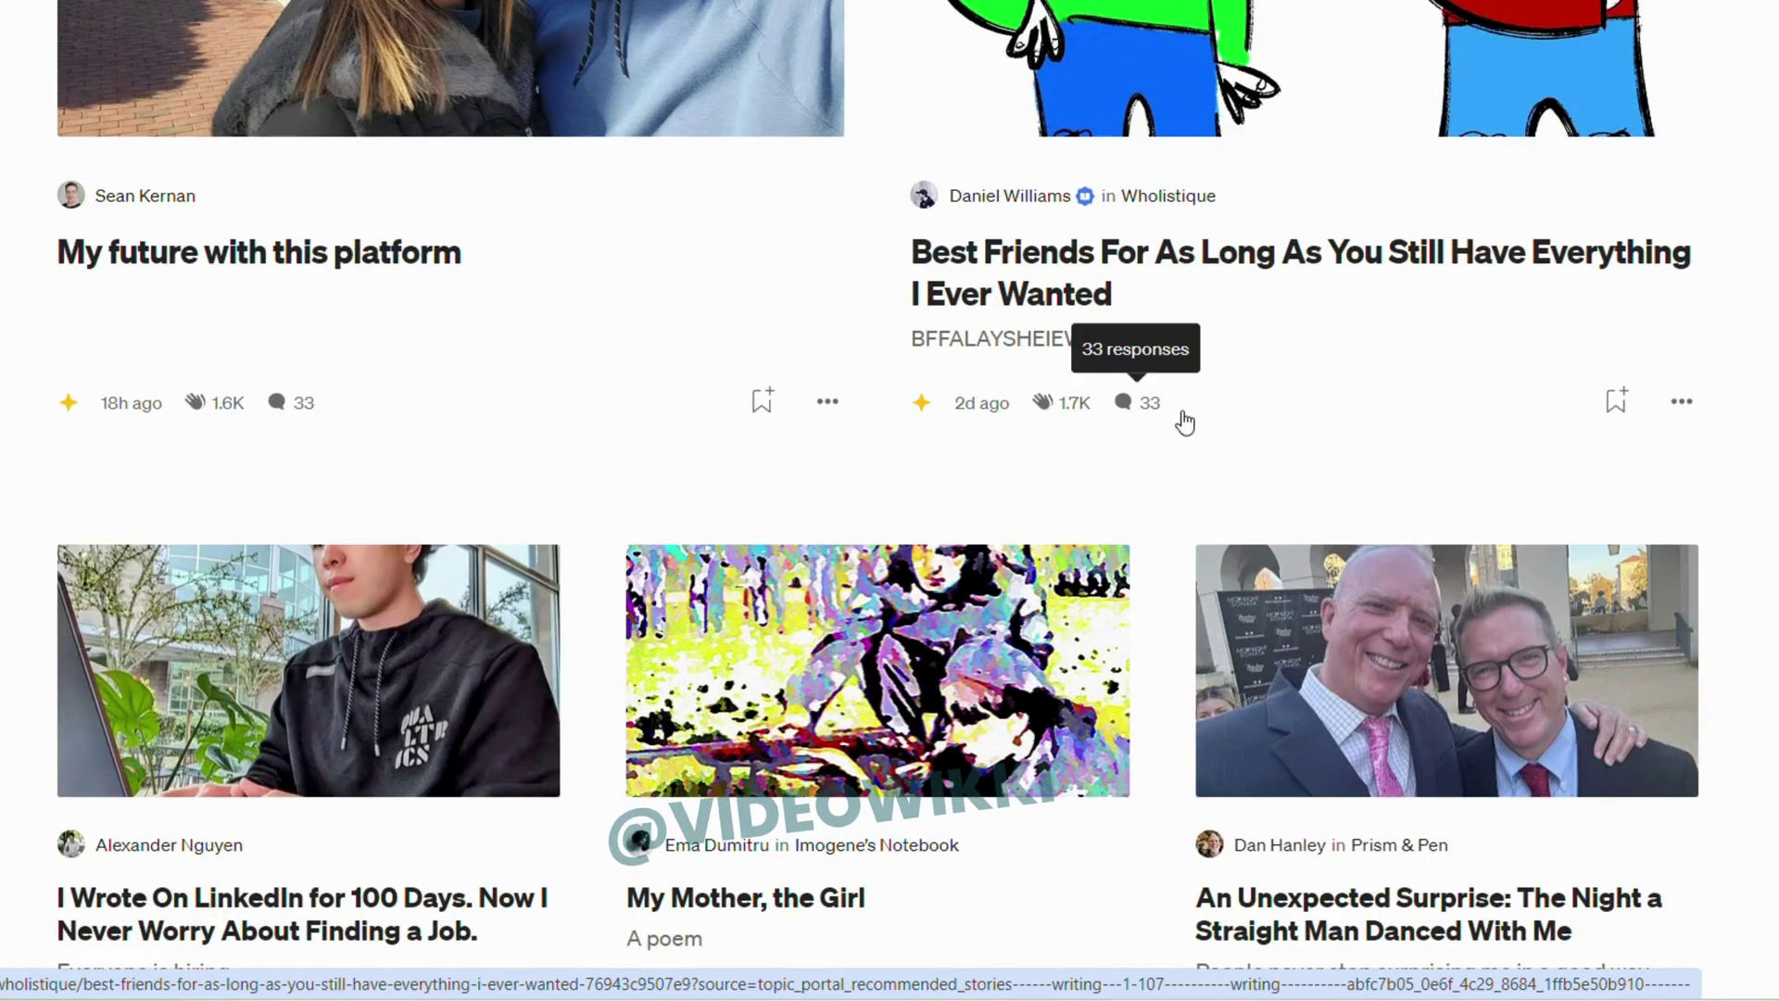
{"action": "scroll", "coordinate": [1185, 421], "scroll_direction": "down", "scroll_amount": 5}
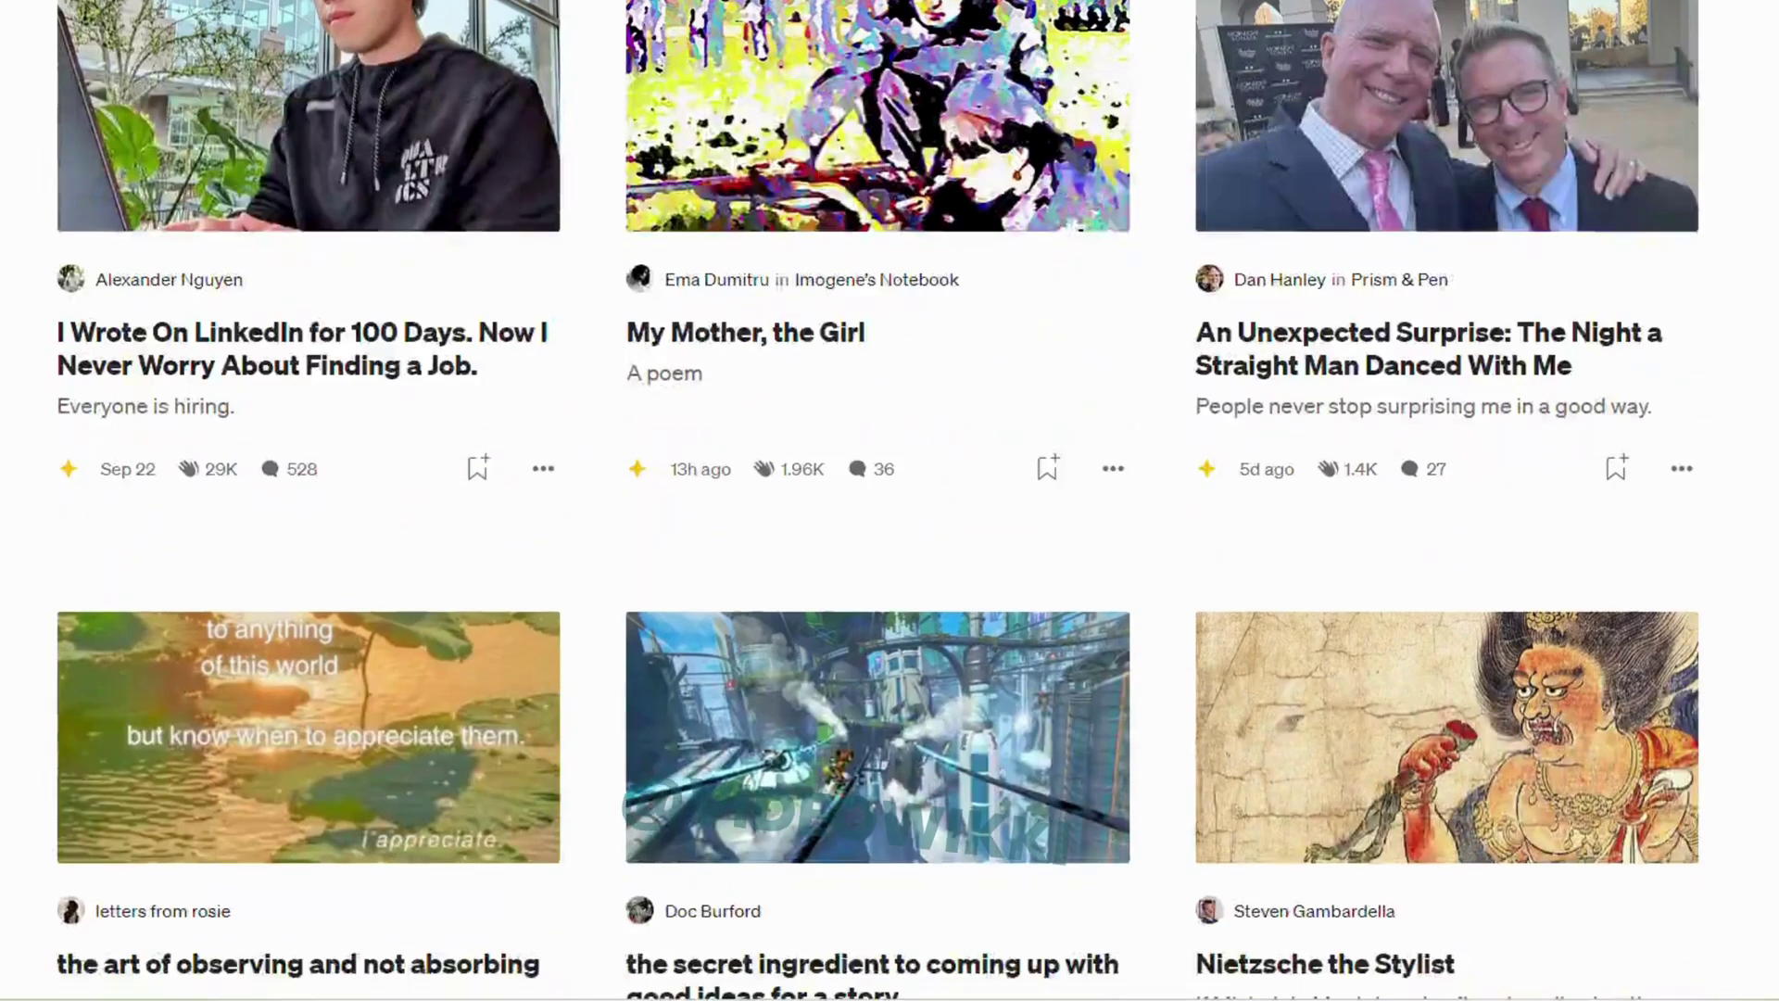
{"action": "scroll", "coordinate": [890, 500], "scroll_direction": "up", "scroll_amount": 20}
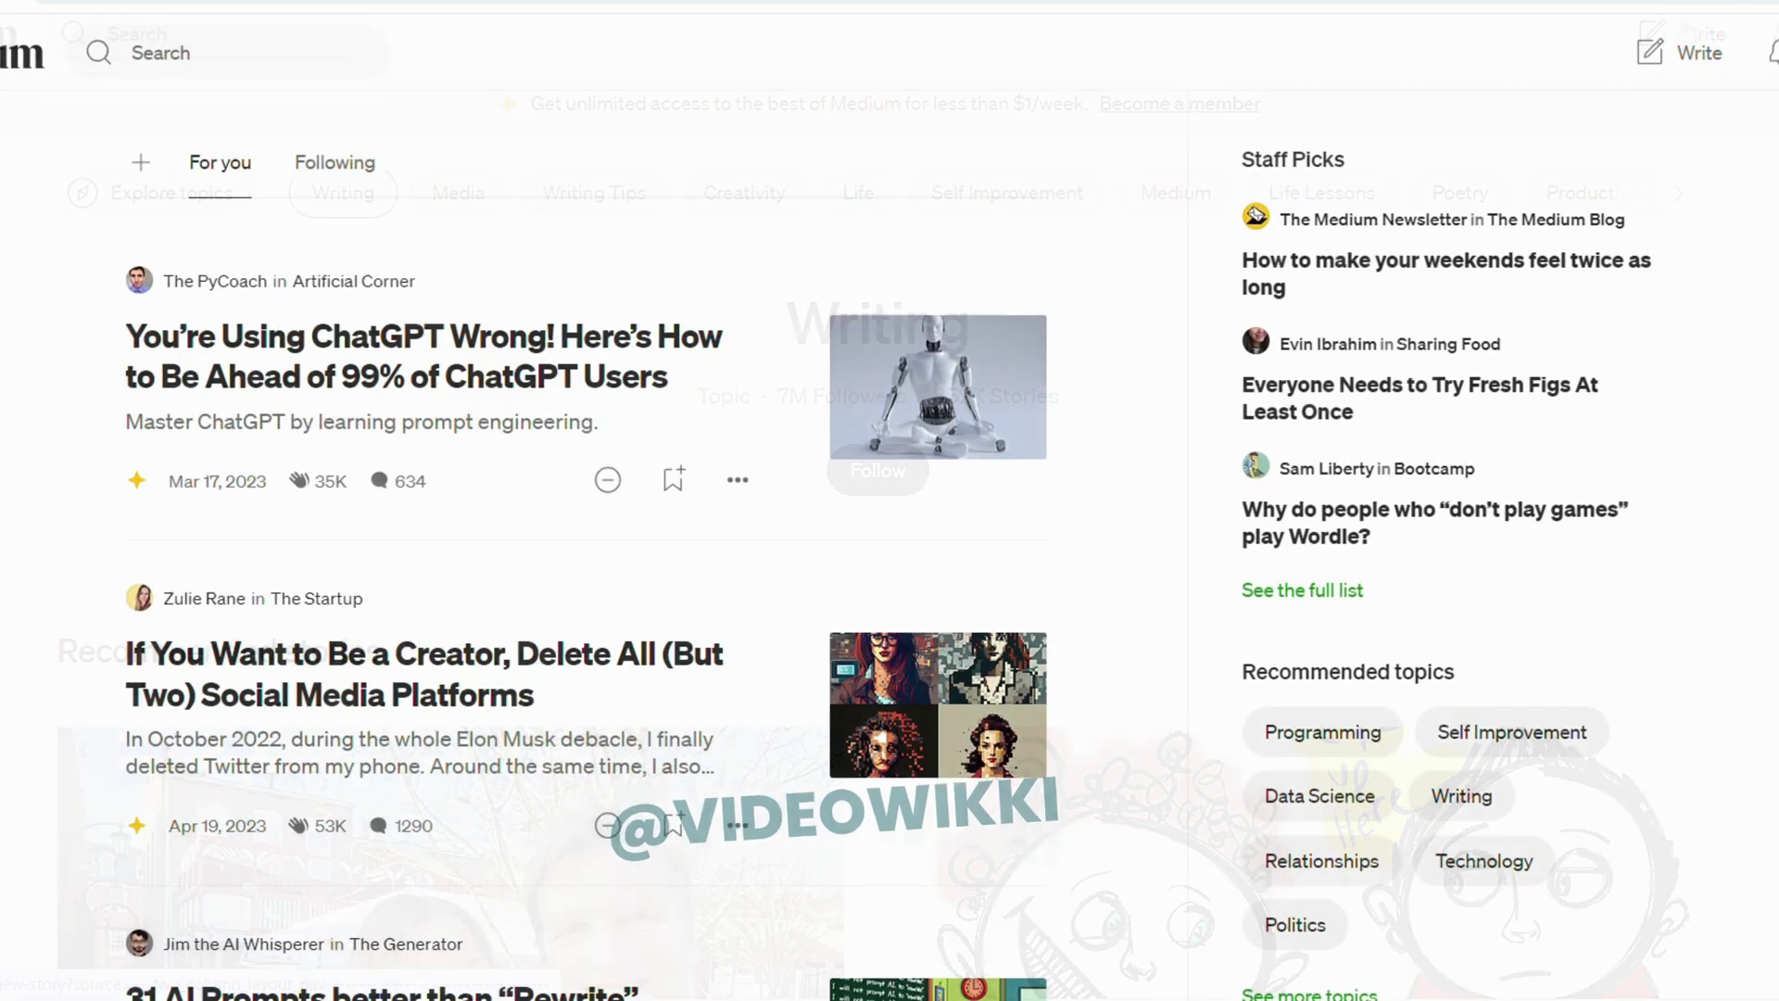
{"action": "left_click", "coordinate": [1699, 53]}
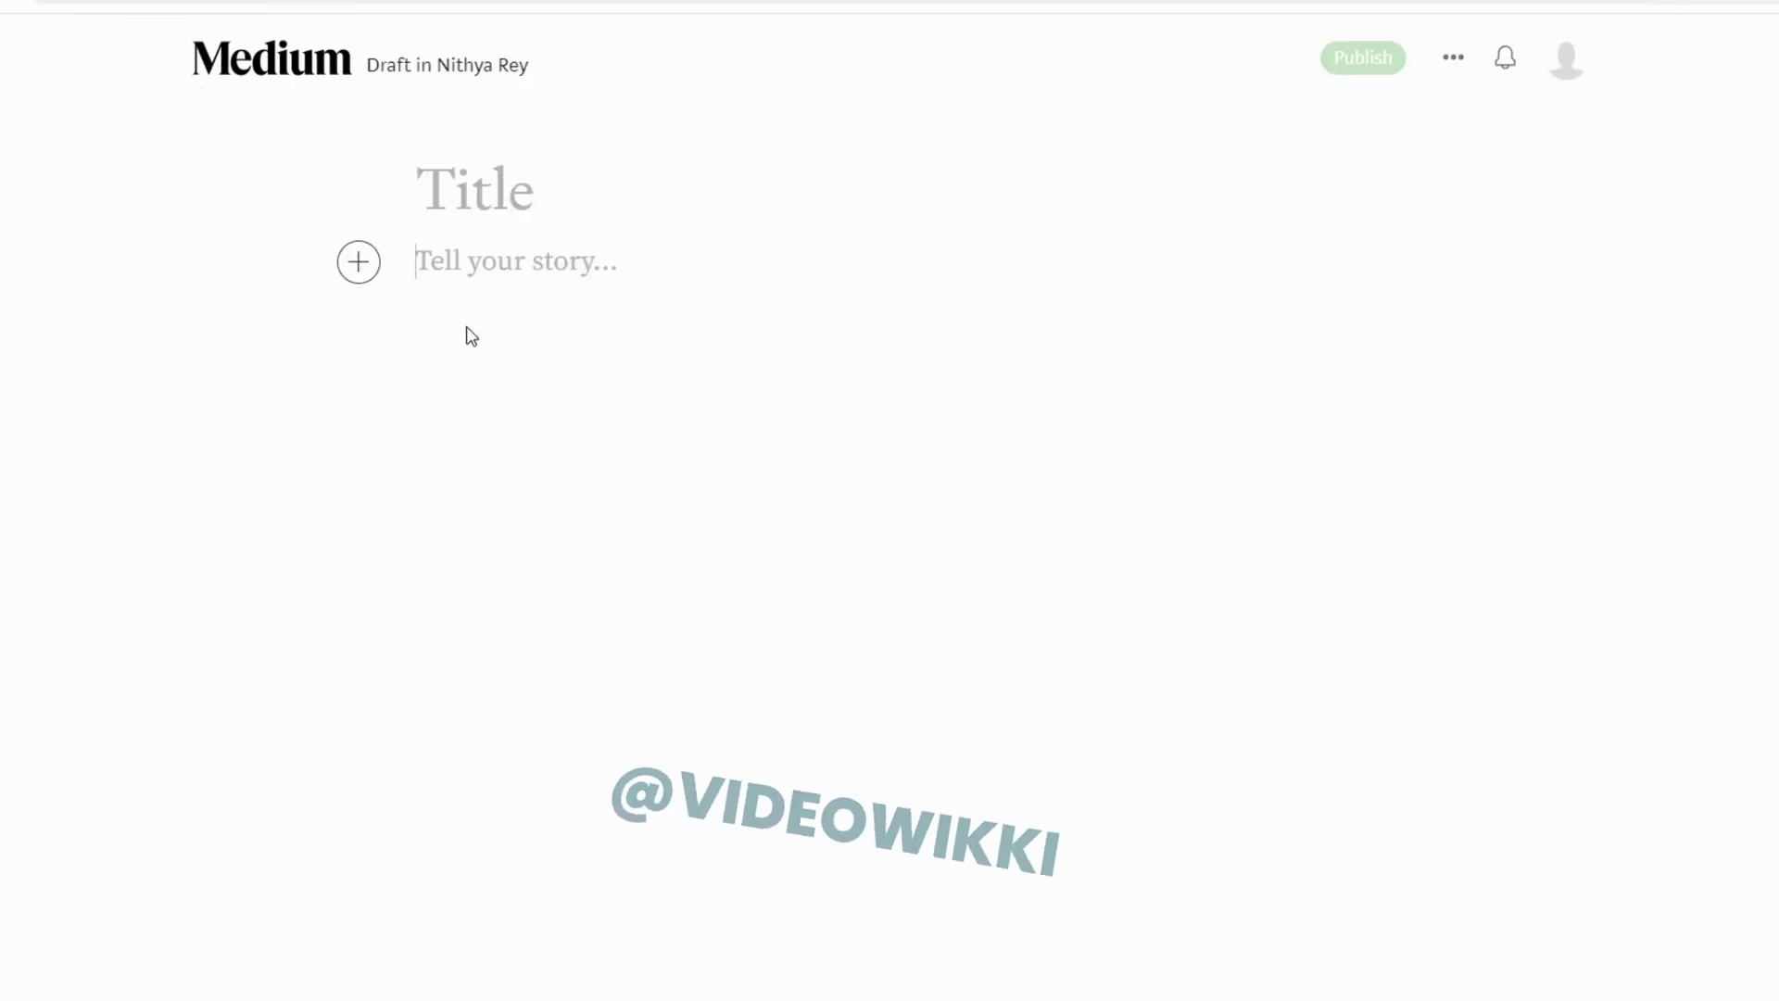
Step: Paste the prepared '9 Best Medium Alternatives' article into the draft and review the text
{"action": "key", "text": "ctrl+v"}
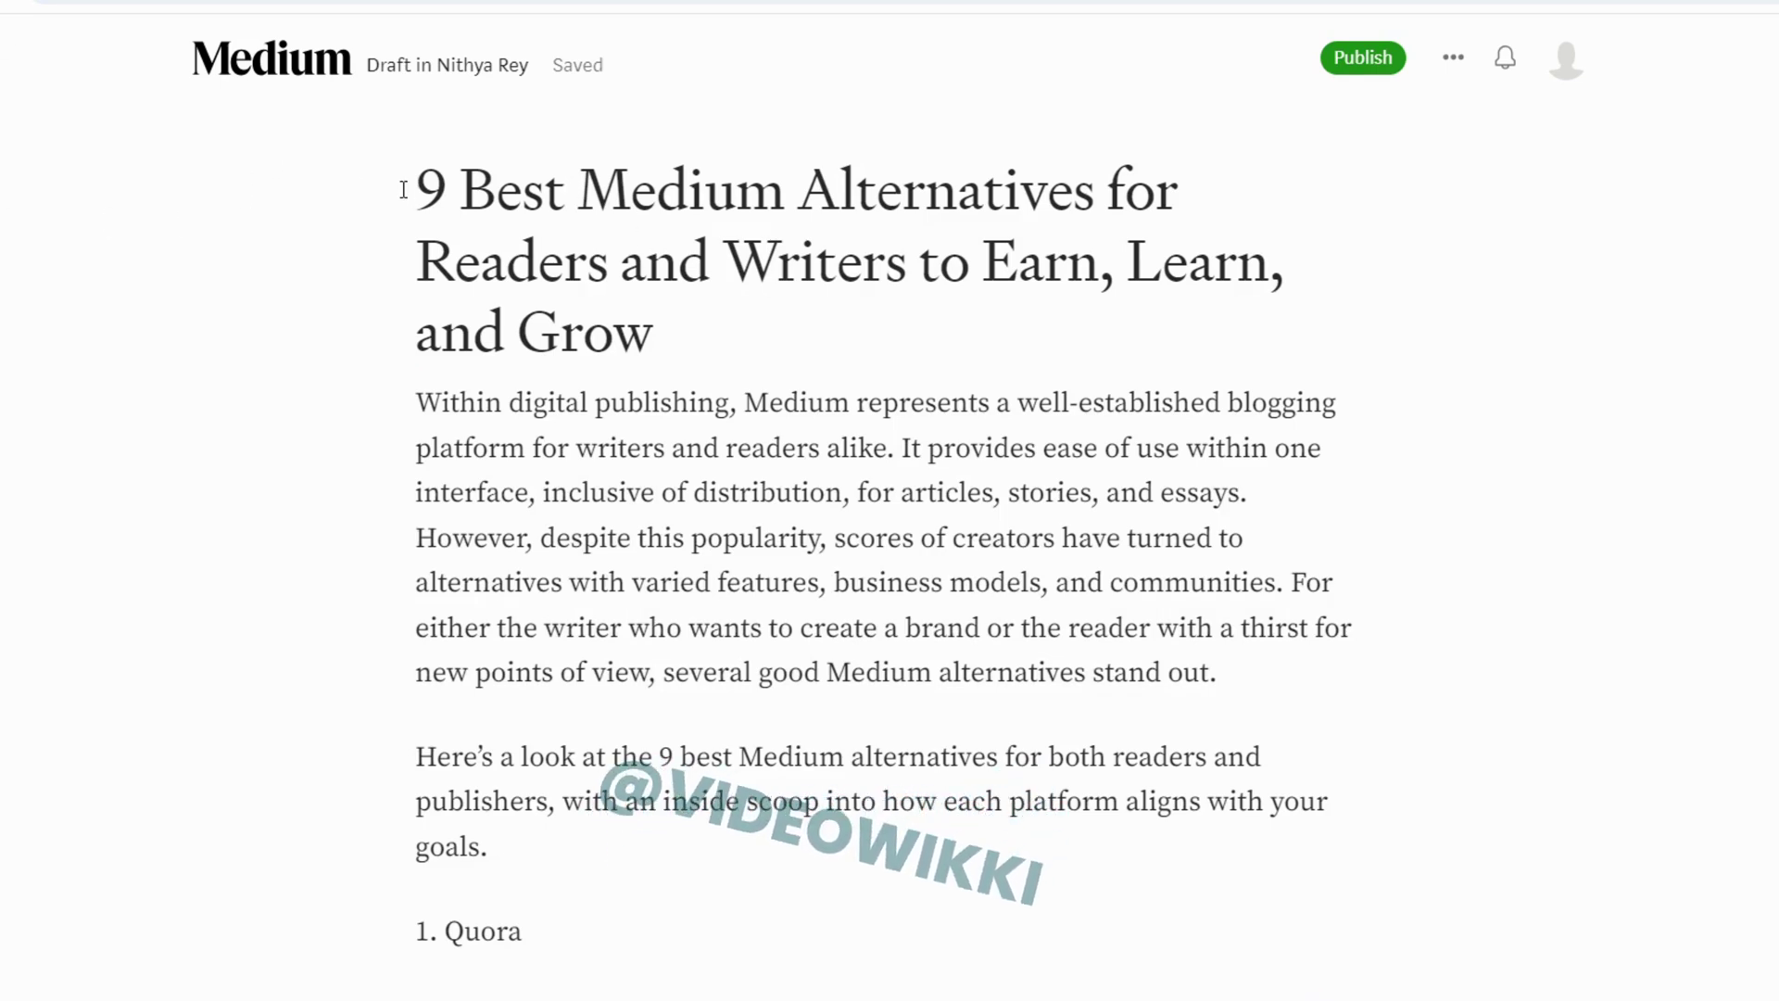
{"action": "left_click_drag", "start_coordinate": [414, 188], "coordinate": [964, 315]}
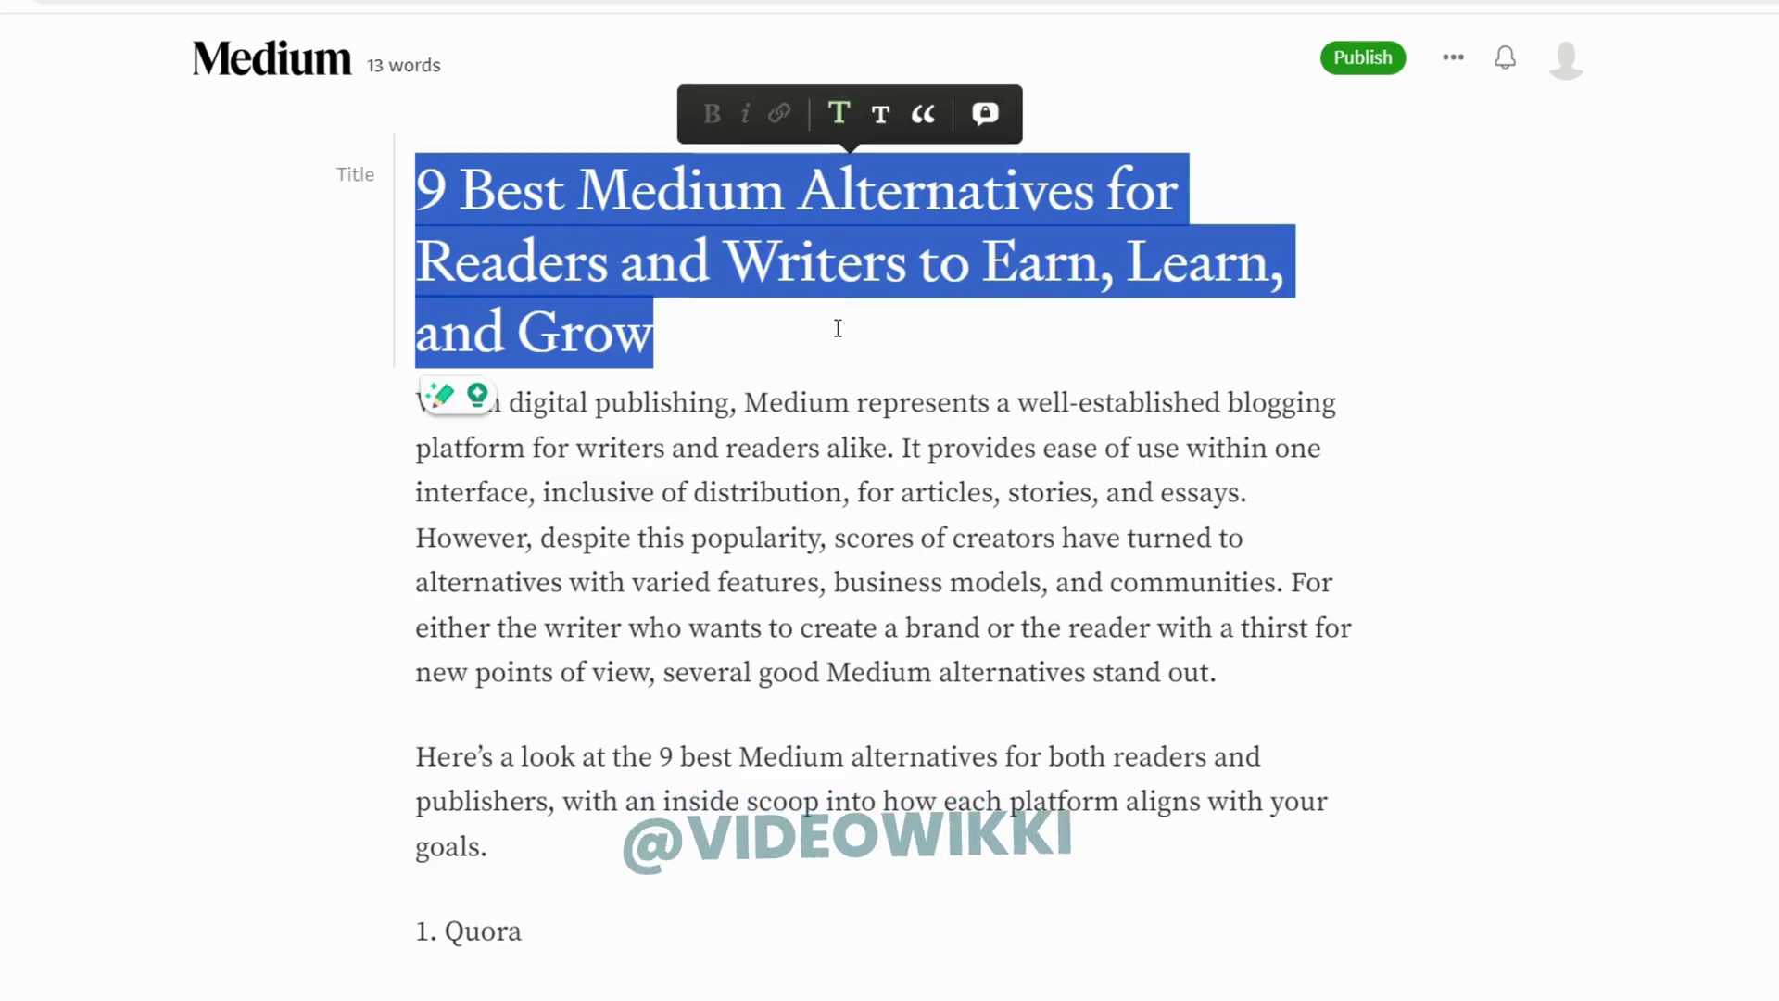
{"action": "left_click", "coordinate": [965, 335]}
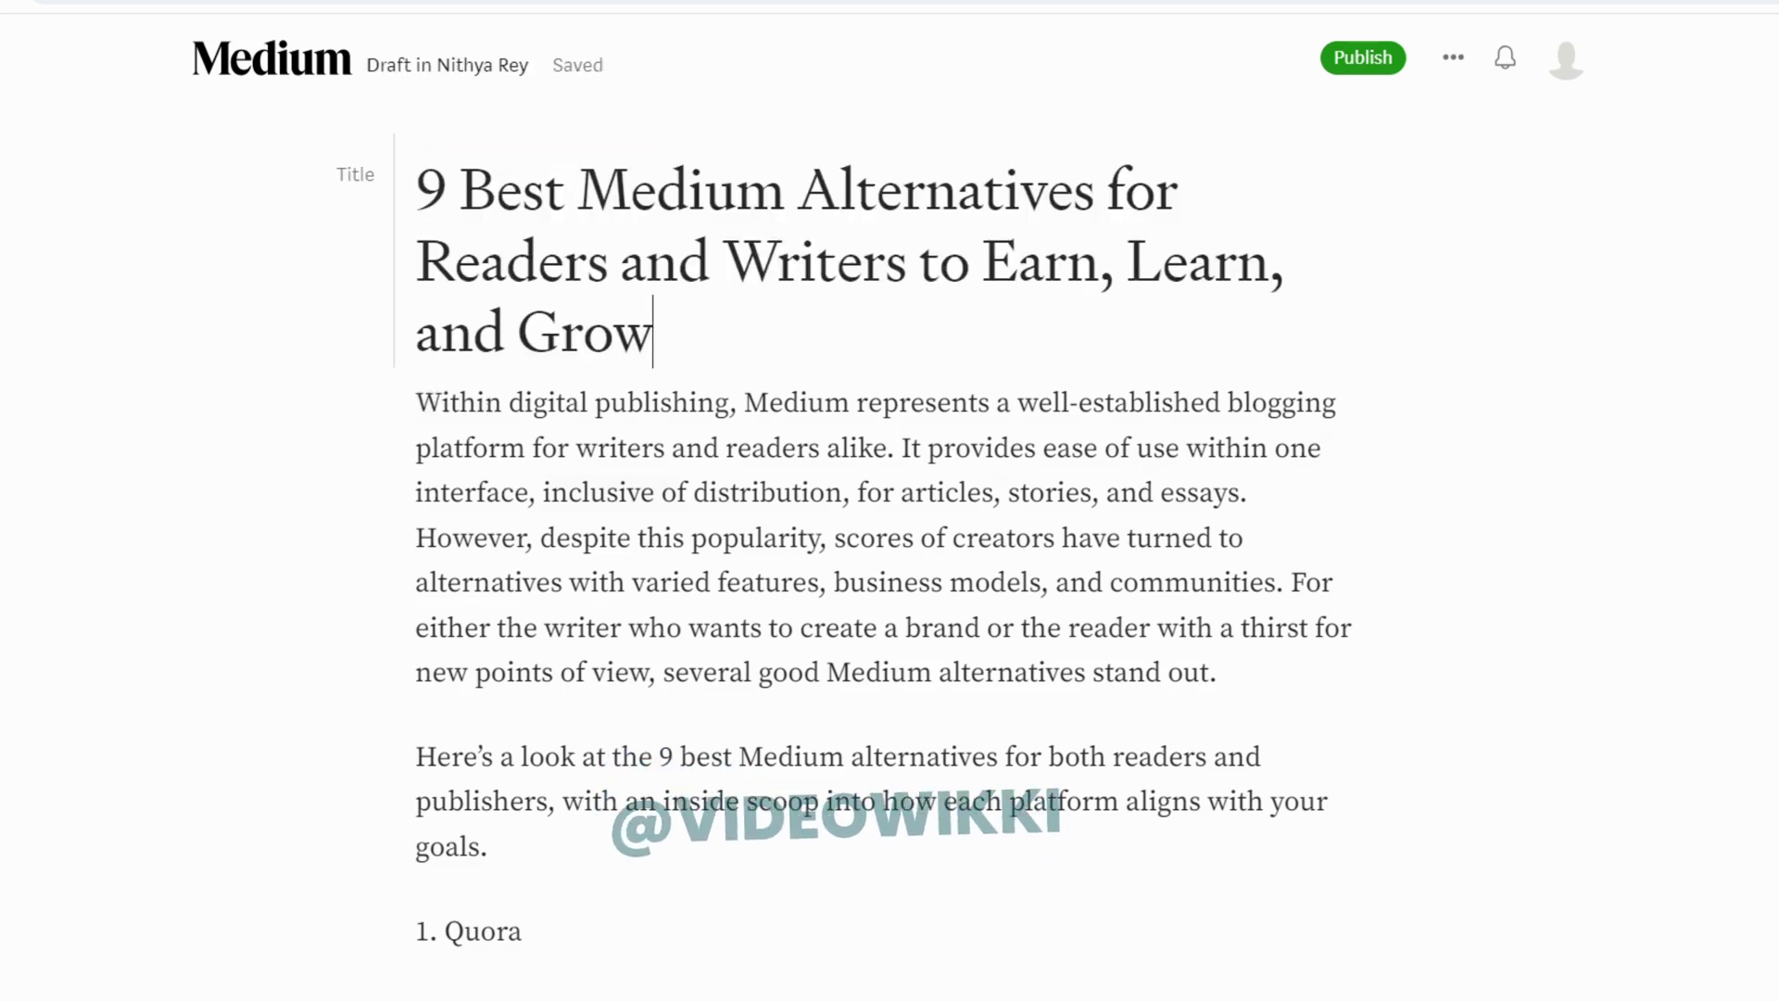
{"action": "scroll", "coordinate": [846, 573], "scroll_direction": "down", "scroll_amount": 3}
{"action": "scroll", "coordinate": [881, 556], "scroll_direction": "down", "scroll_amount": 7}
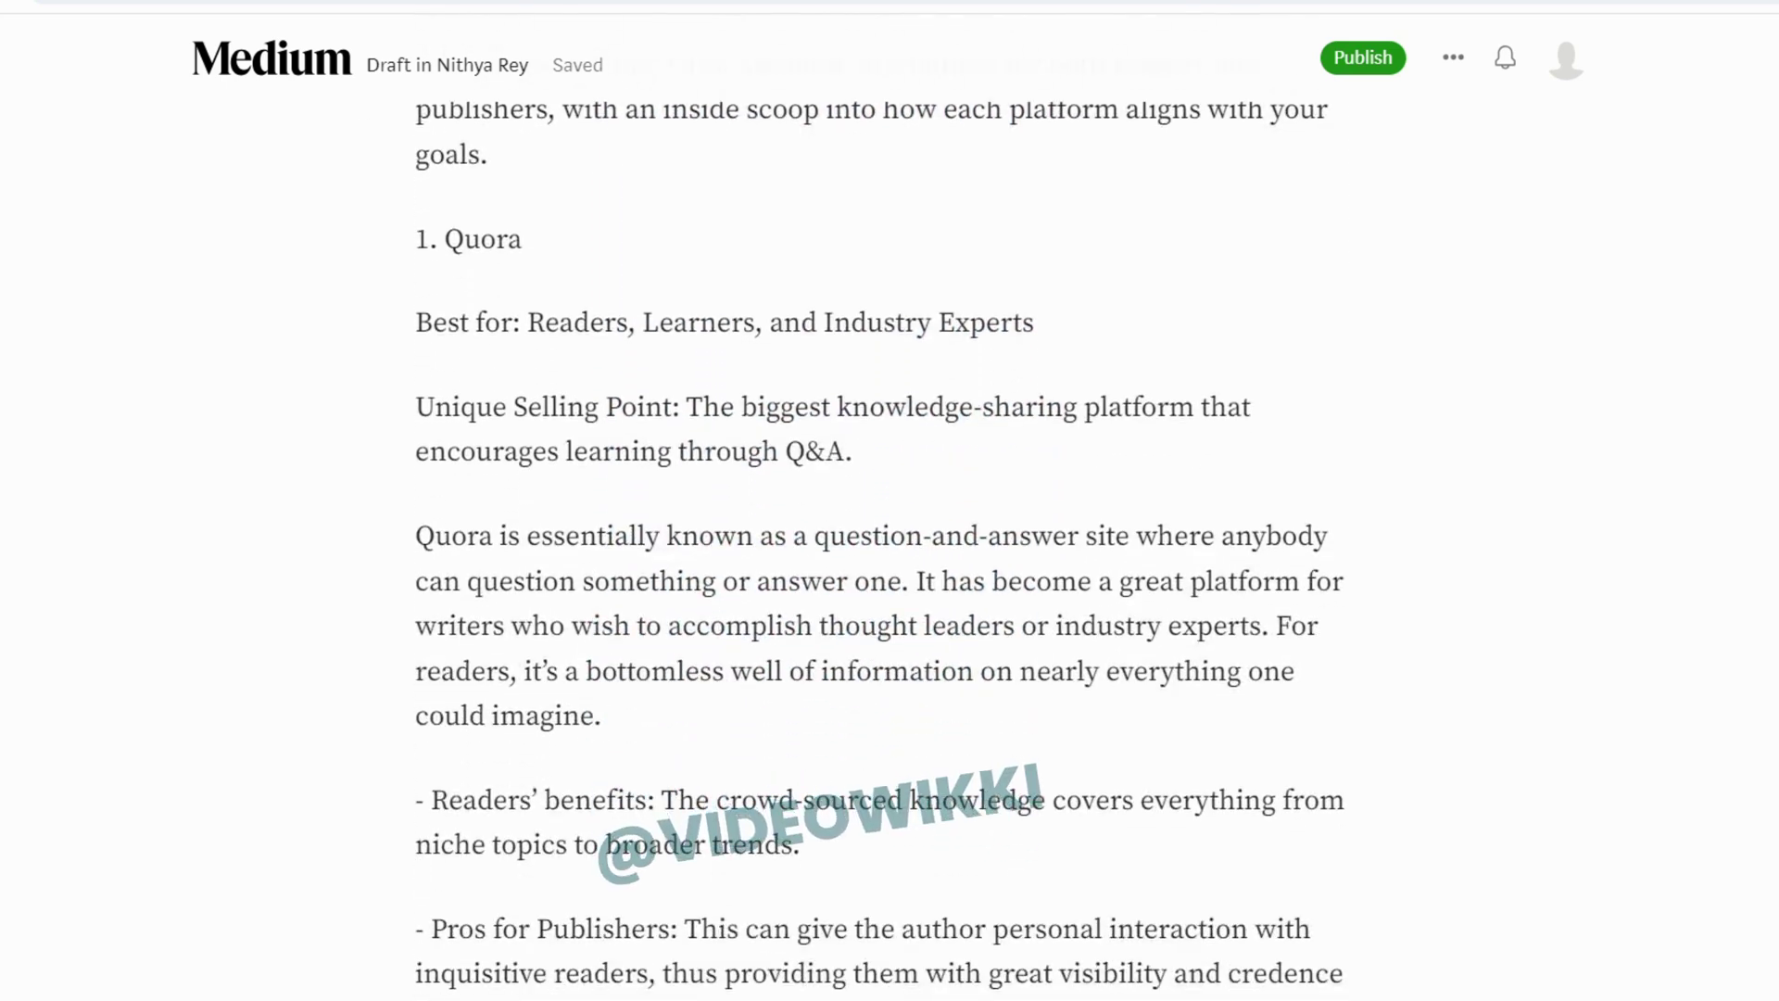
{"action": "scroll", "coordinate": [880, 556], "scroll_direction": "down", "scroll_amount": 6}
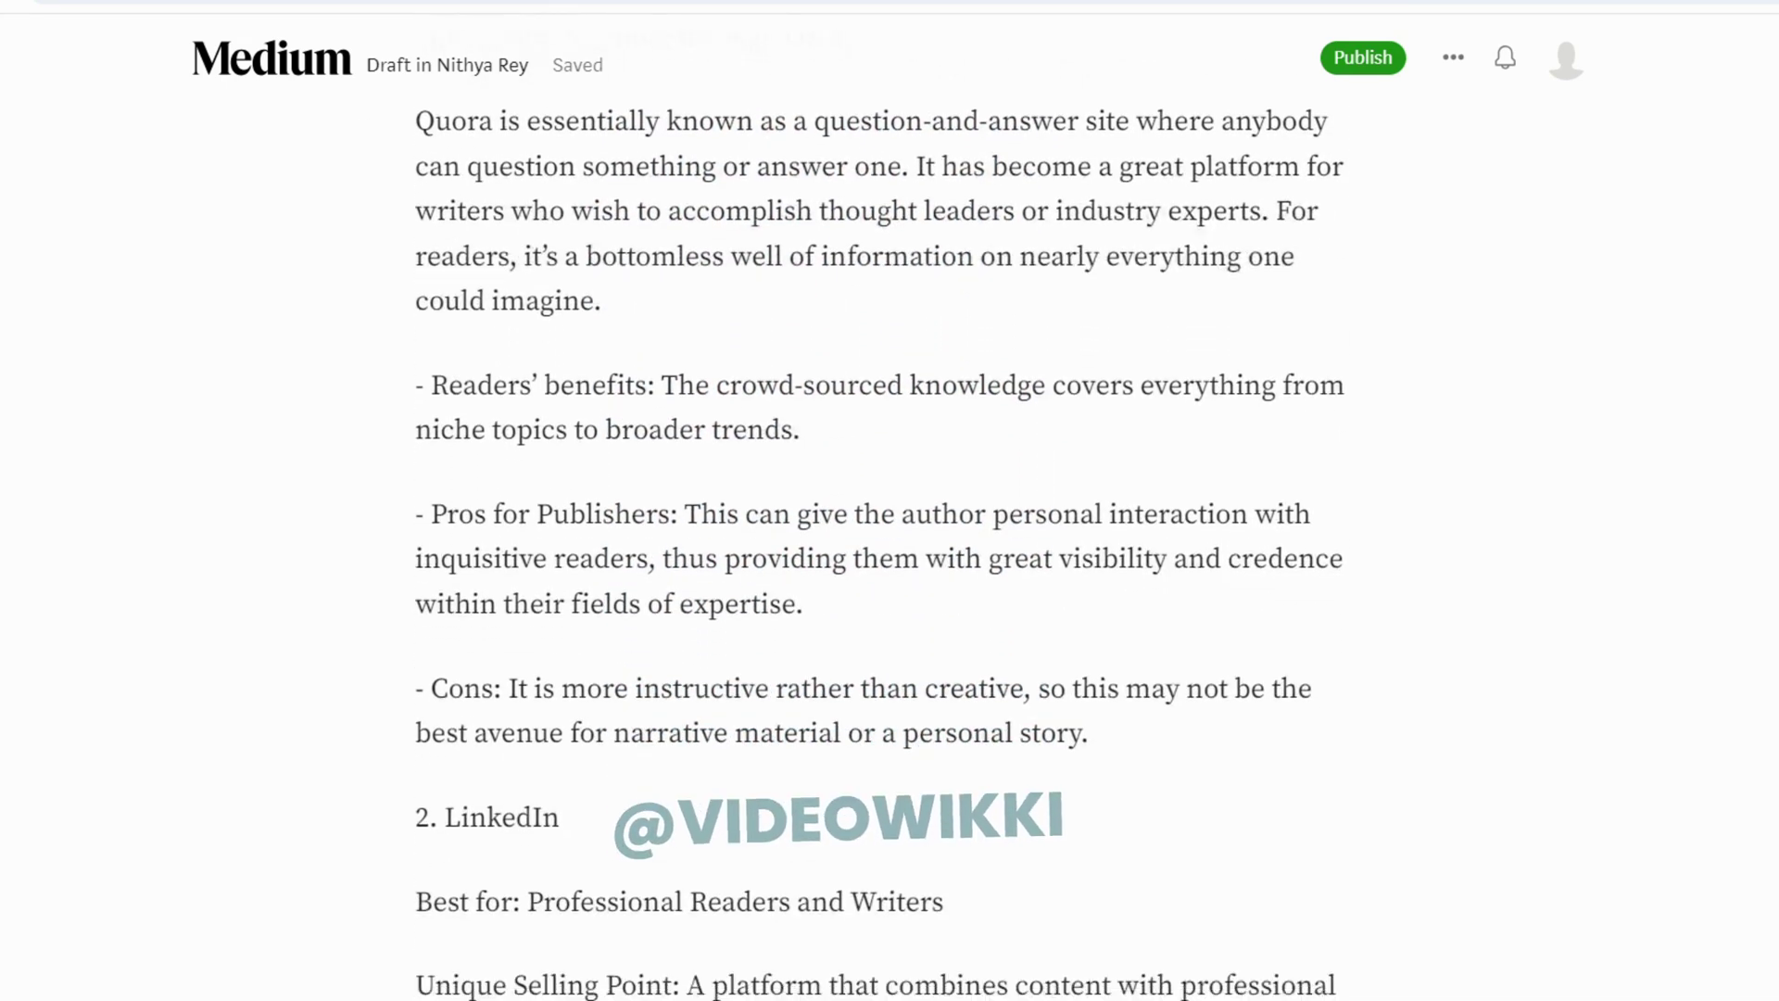
{"action": "scroll", "coordinate": [1225, 453], "scroll_direction": "up", "scroll_amount": 14}
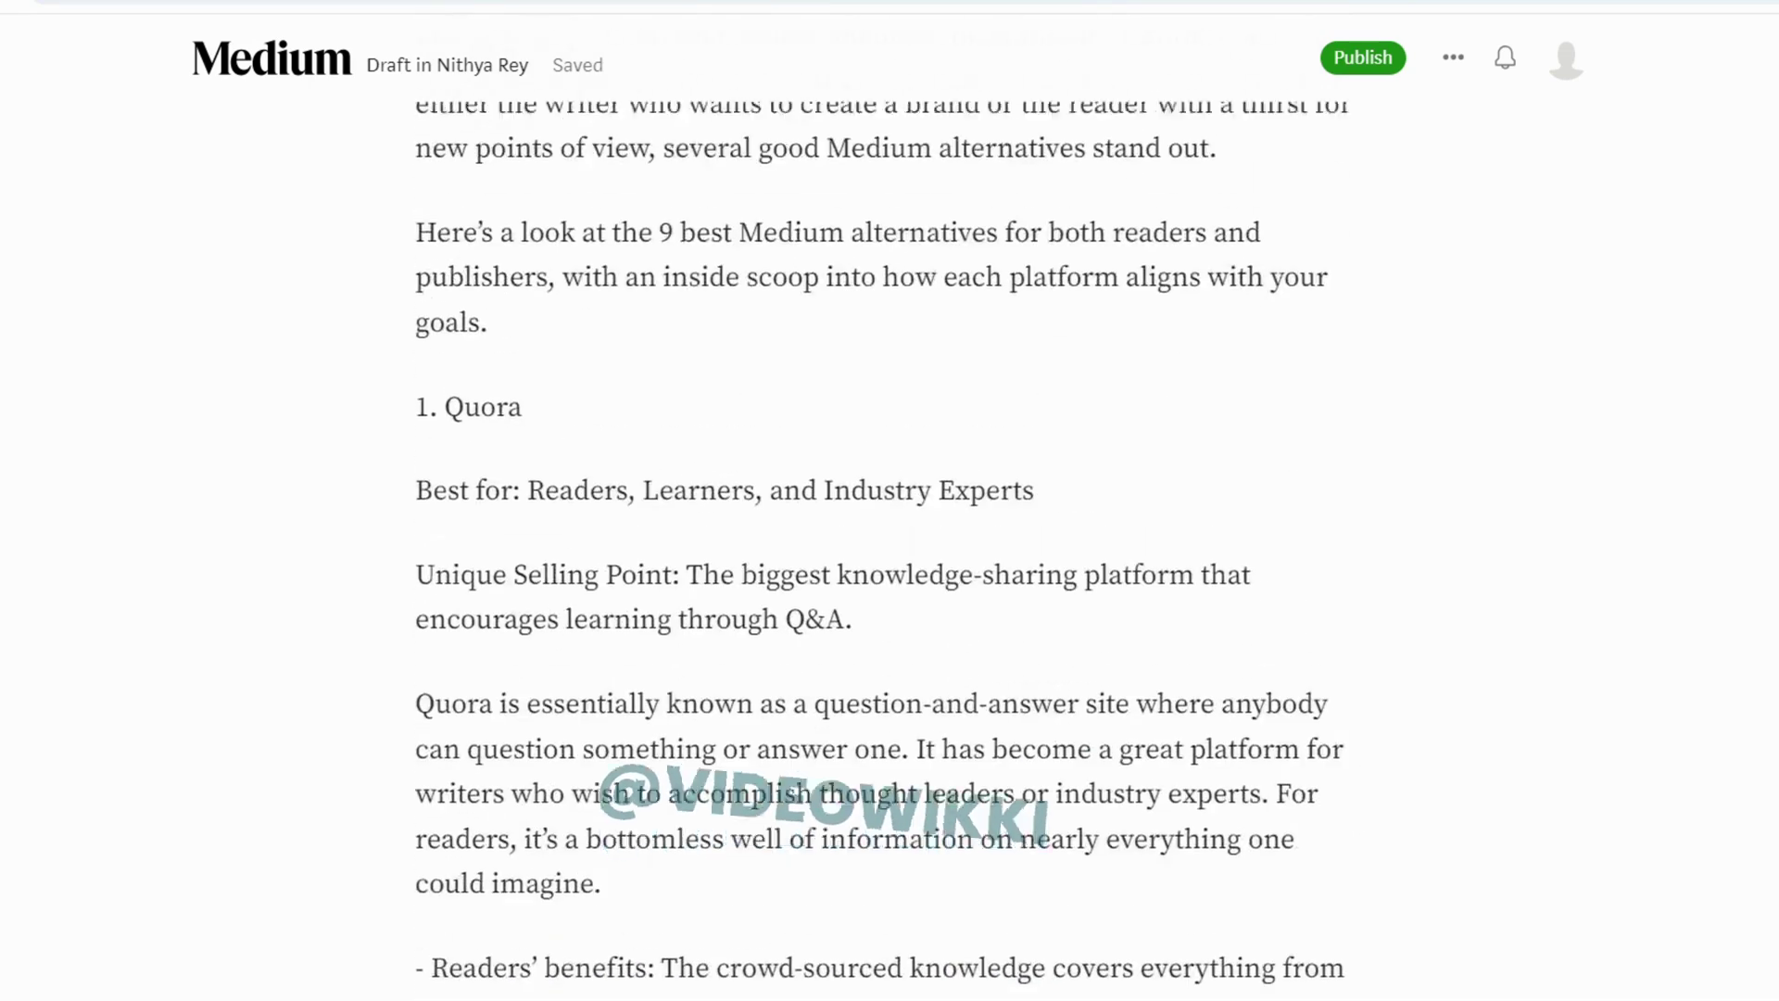
Step: Select the platform names Quora and LinkedIn in their numbered headings to make them bold
{"action": "double_click", "coordinate": [454, 483]}
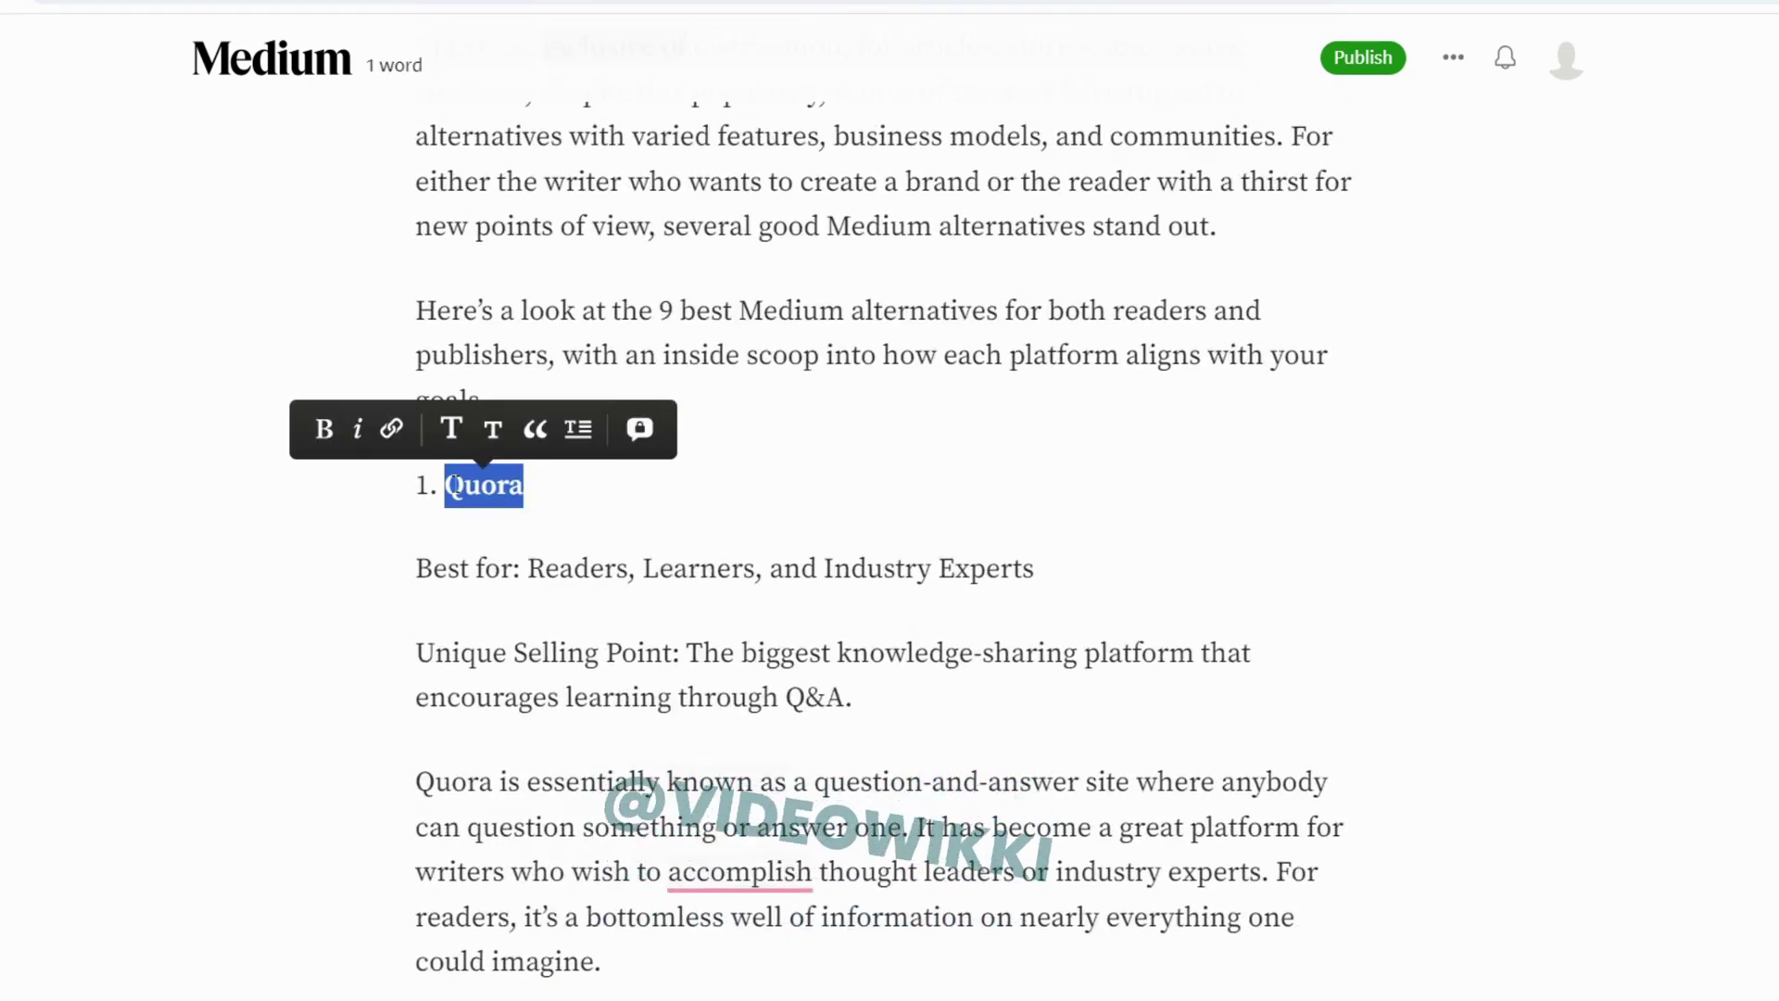
{"action": "scroll", "coordinate": [1131, 479], "scroll_direction": "down", "scroll_amount": 10}
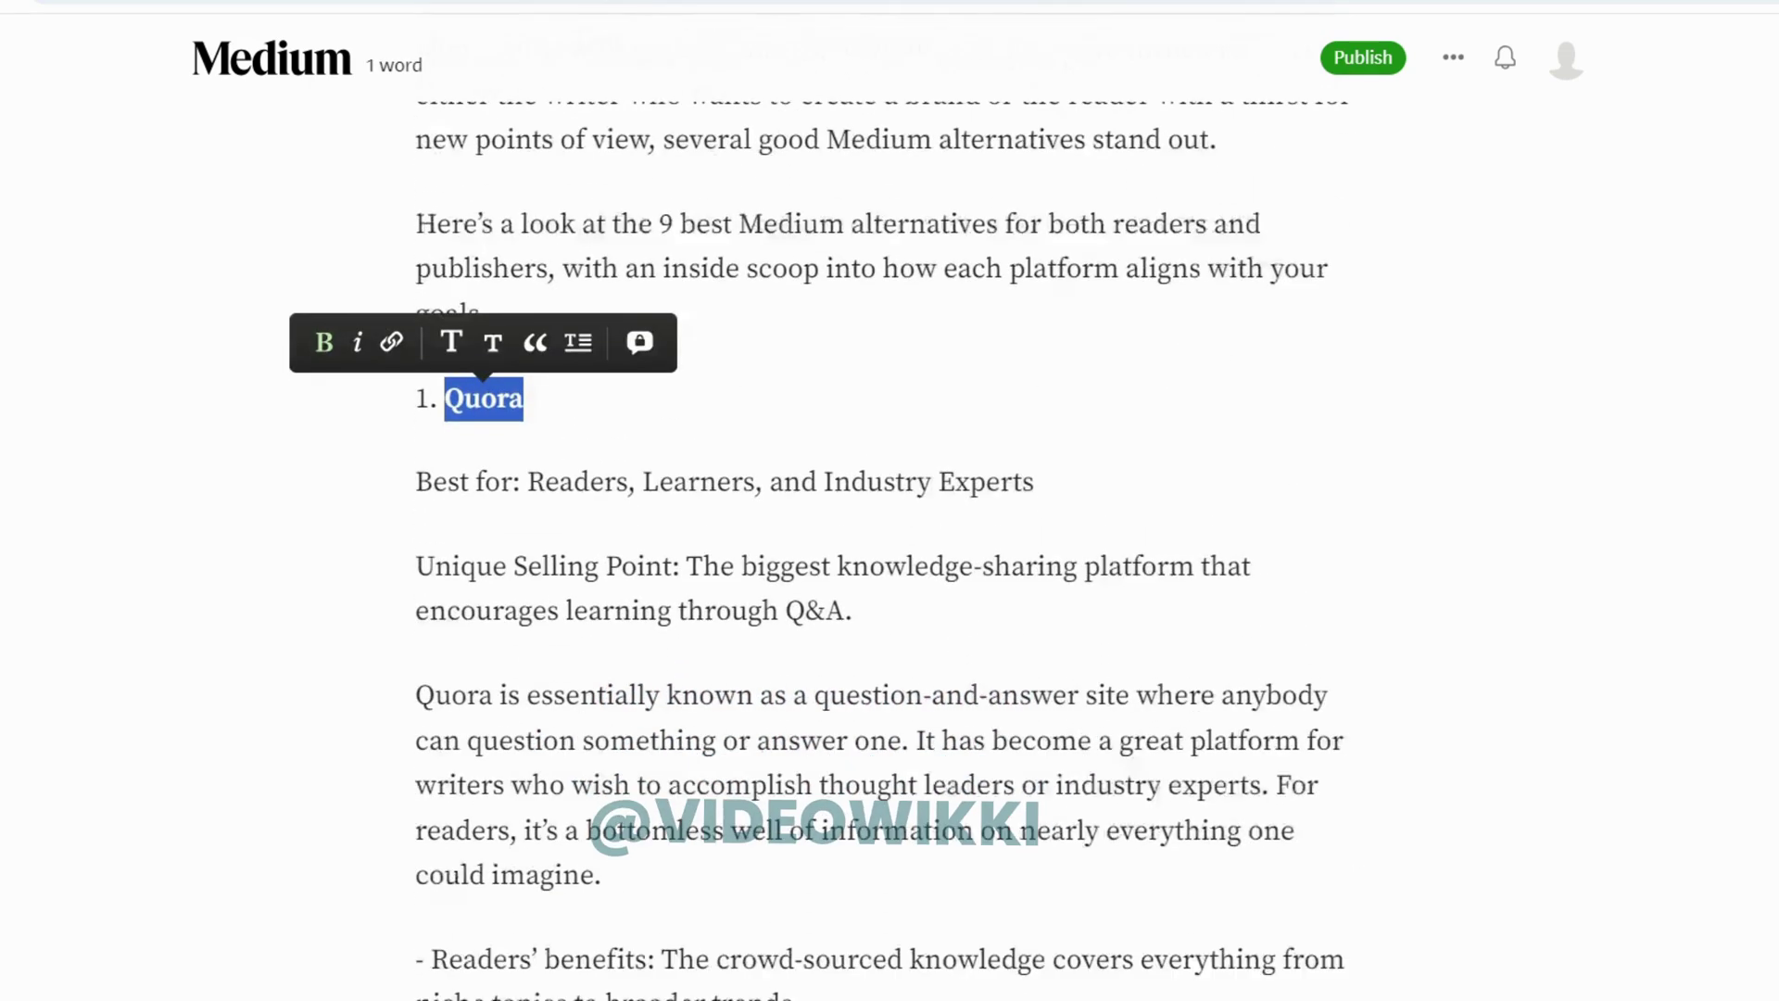
{"action": "double_click", "coordinate": [534, 584]}
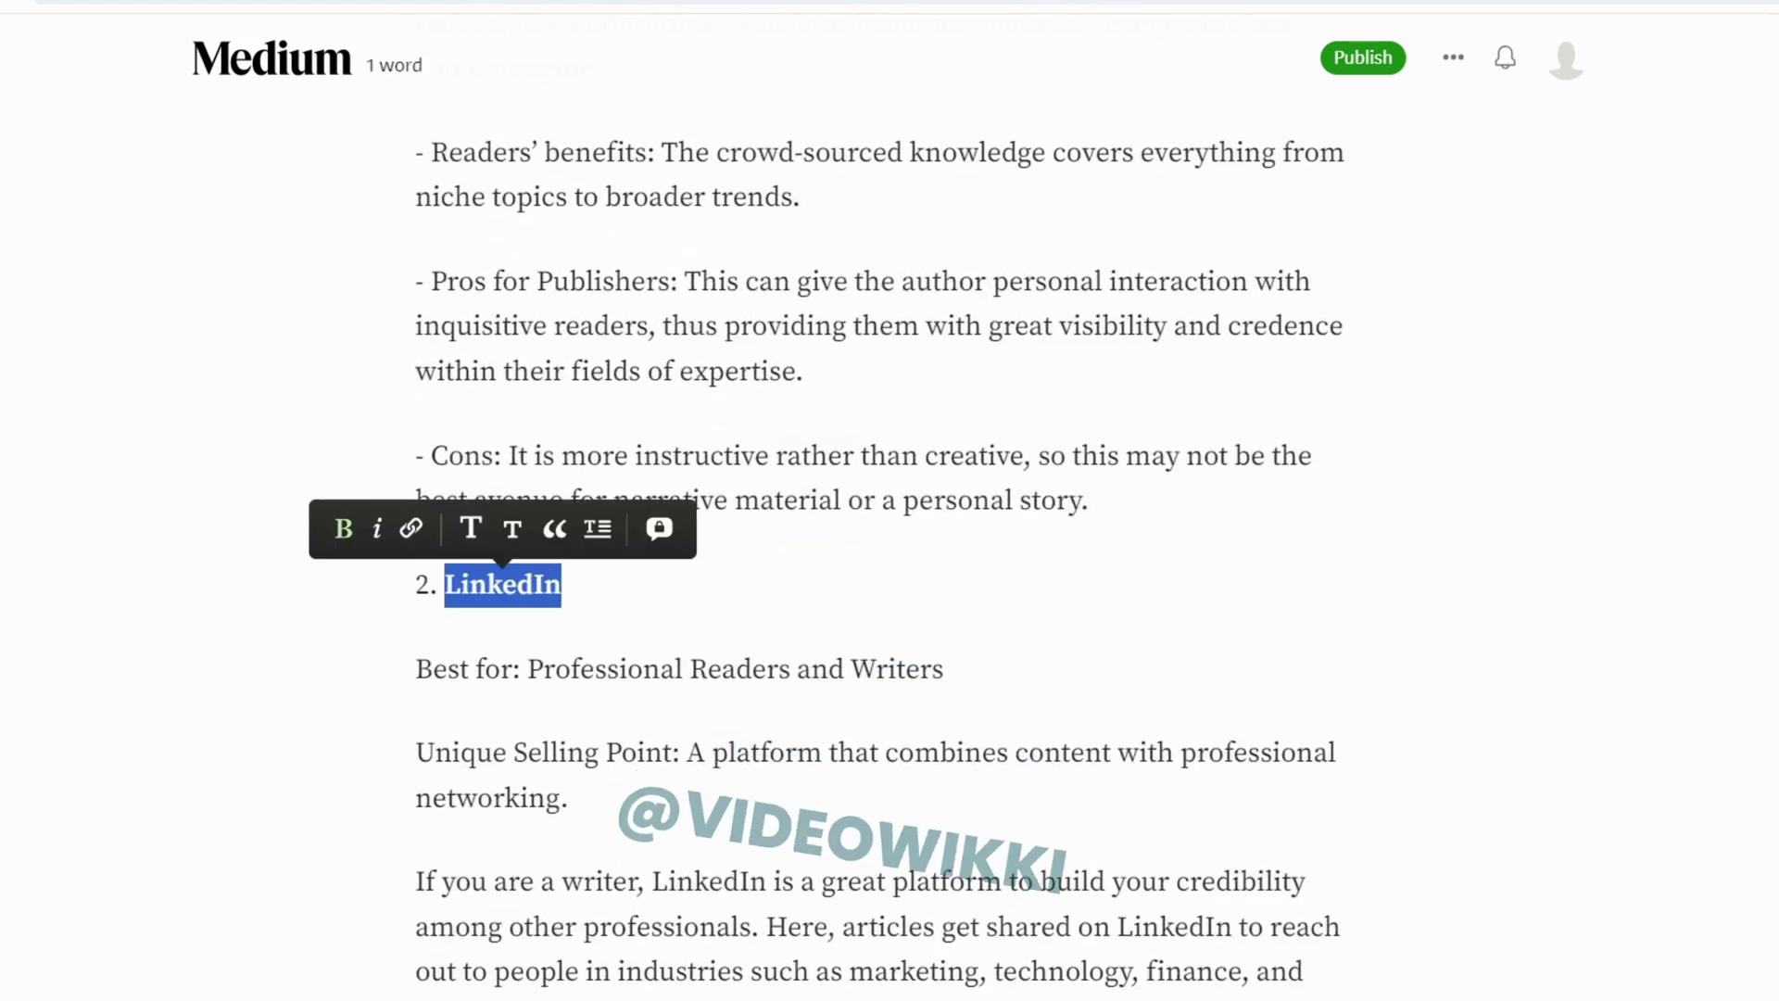
{"action": "scroll", "coordinate": [884, 551], "scroll_direction": "up", "scroll_amount": 13}
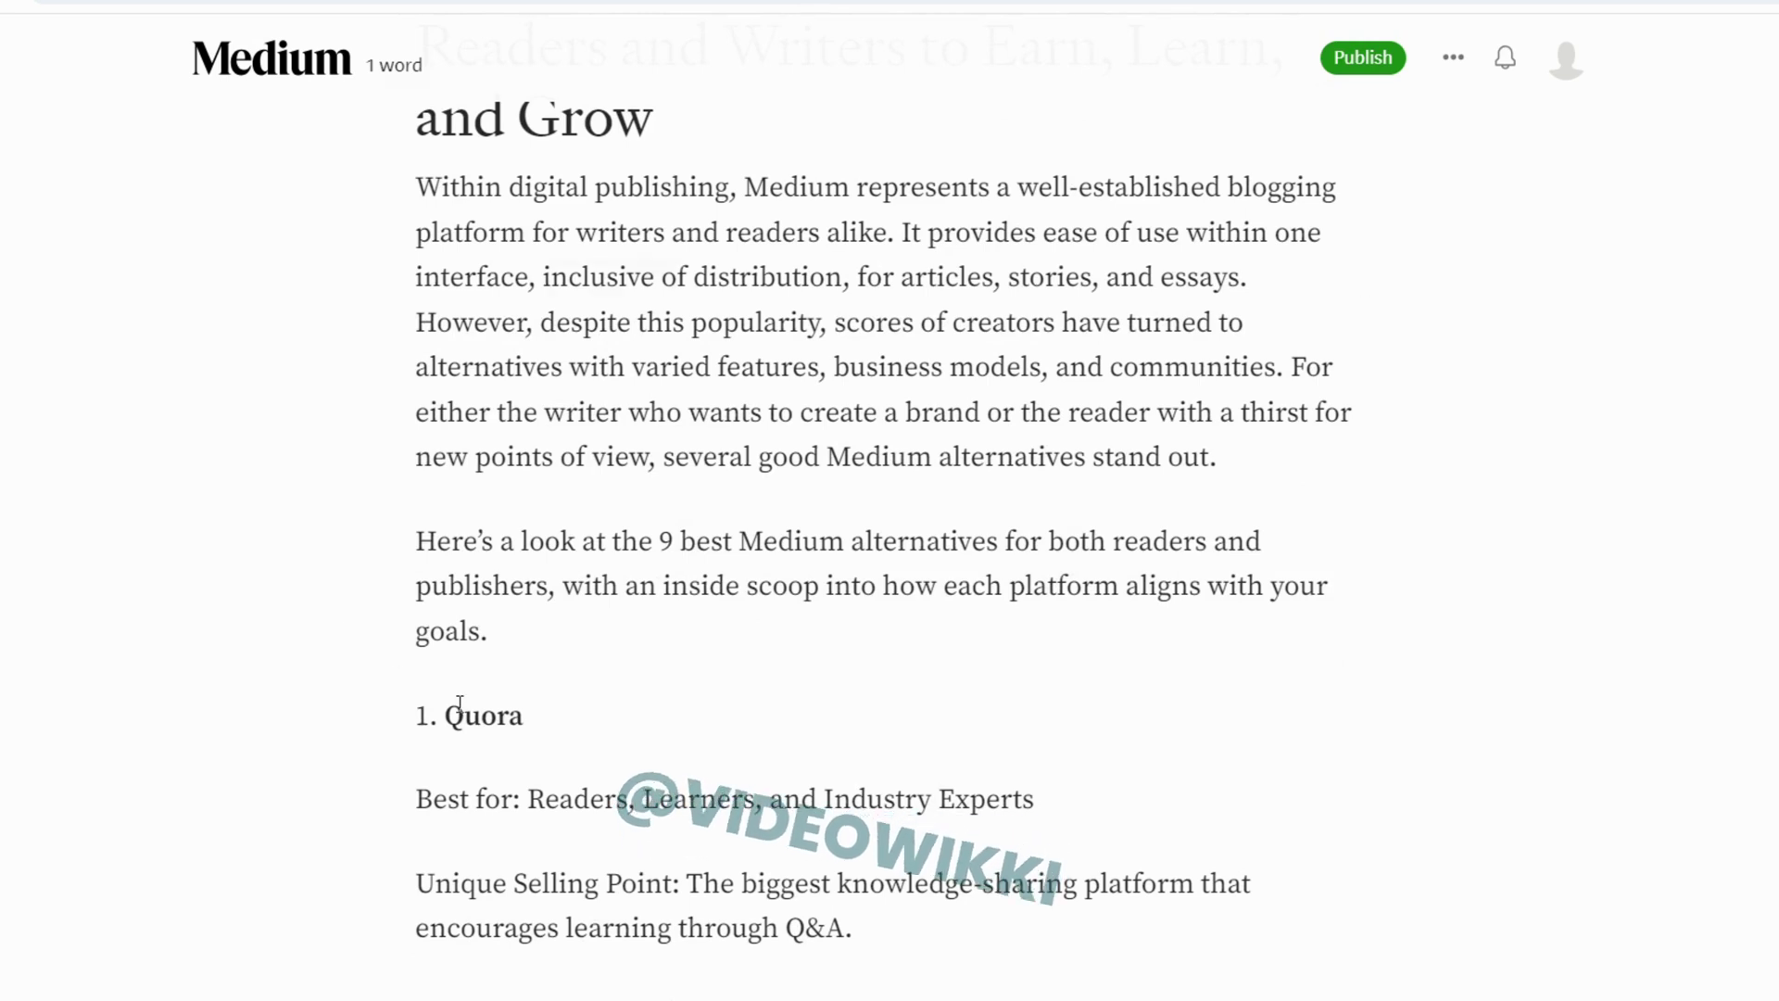
{"action": "left_click", "coordinate": [460, 706]}
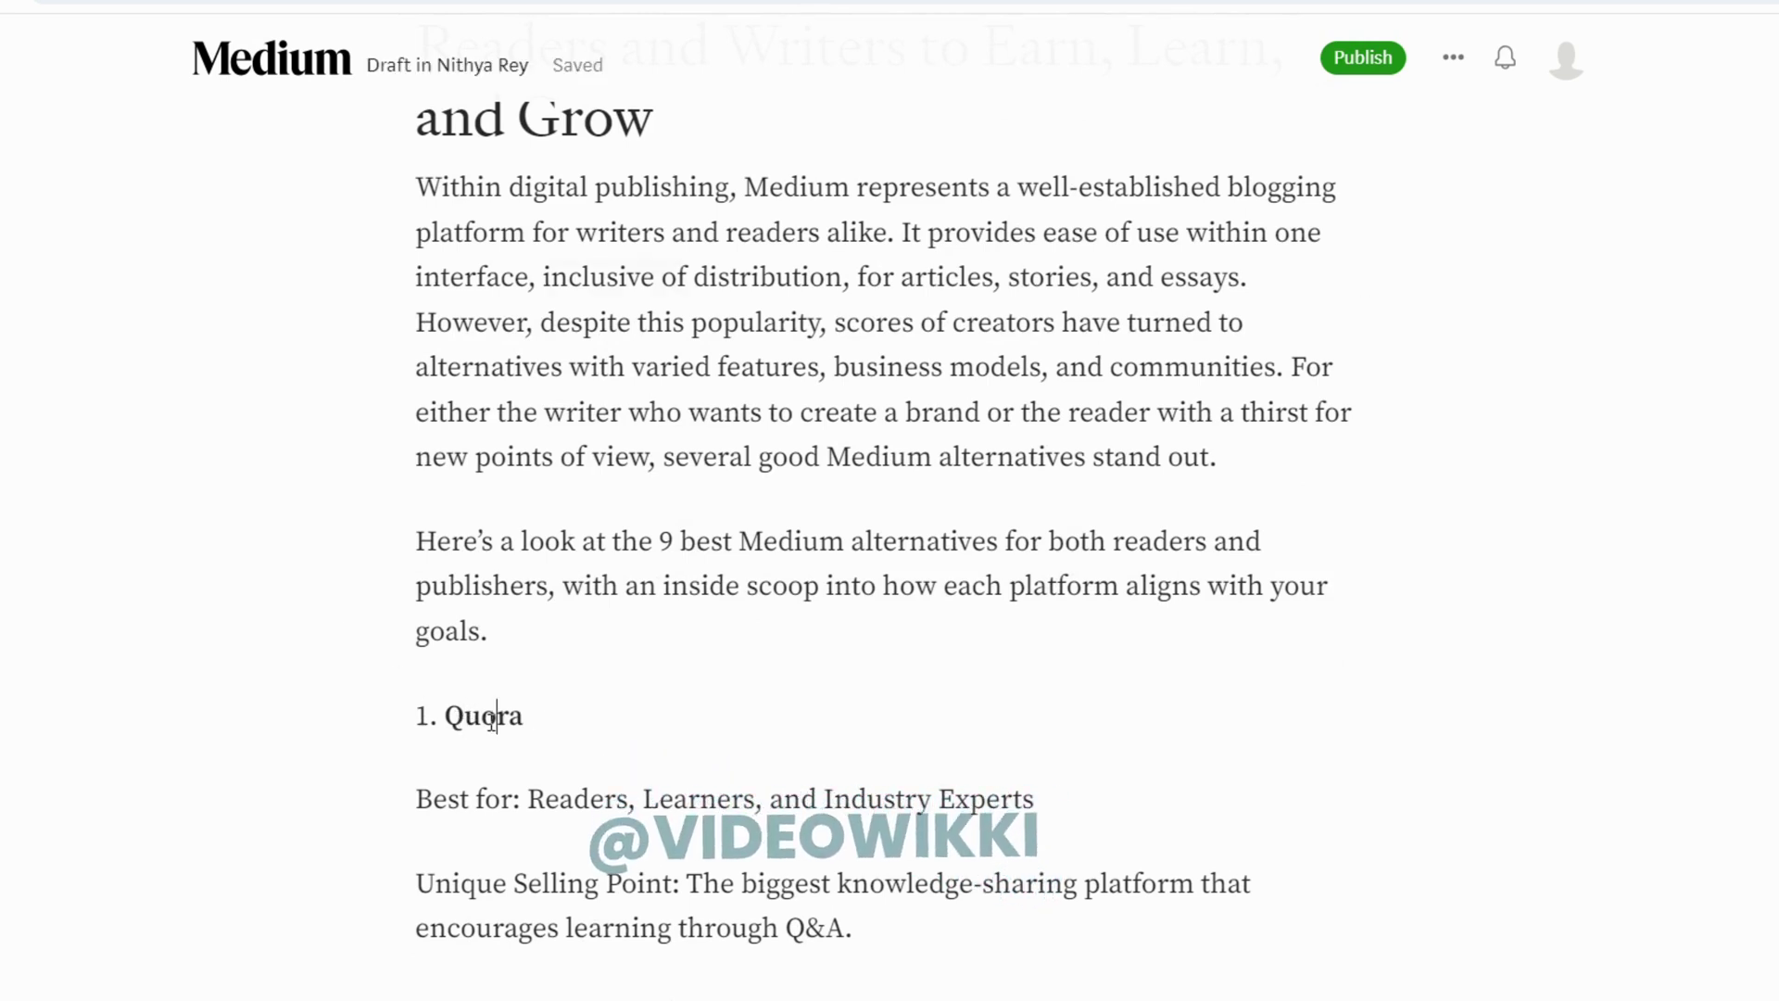
{"action": "double_click", "coordinate": [492, 722]}
{"action": "left_click", "coordinate": [393, 660]}
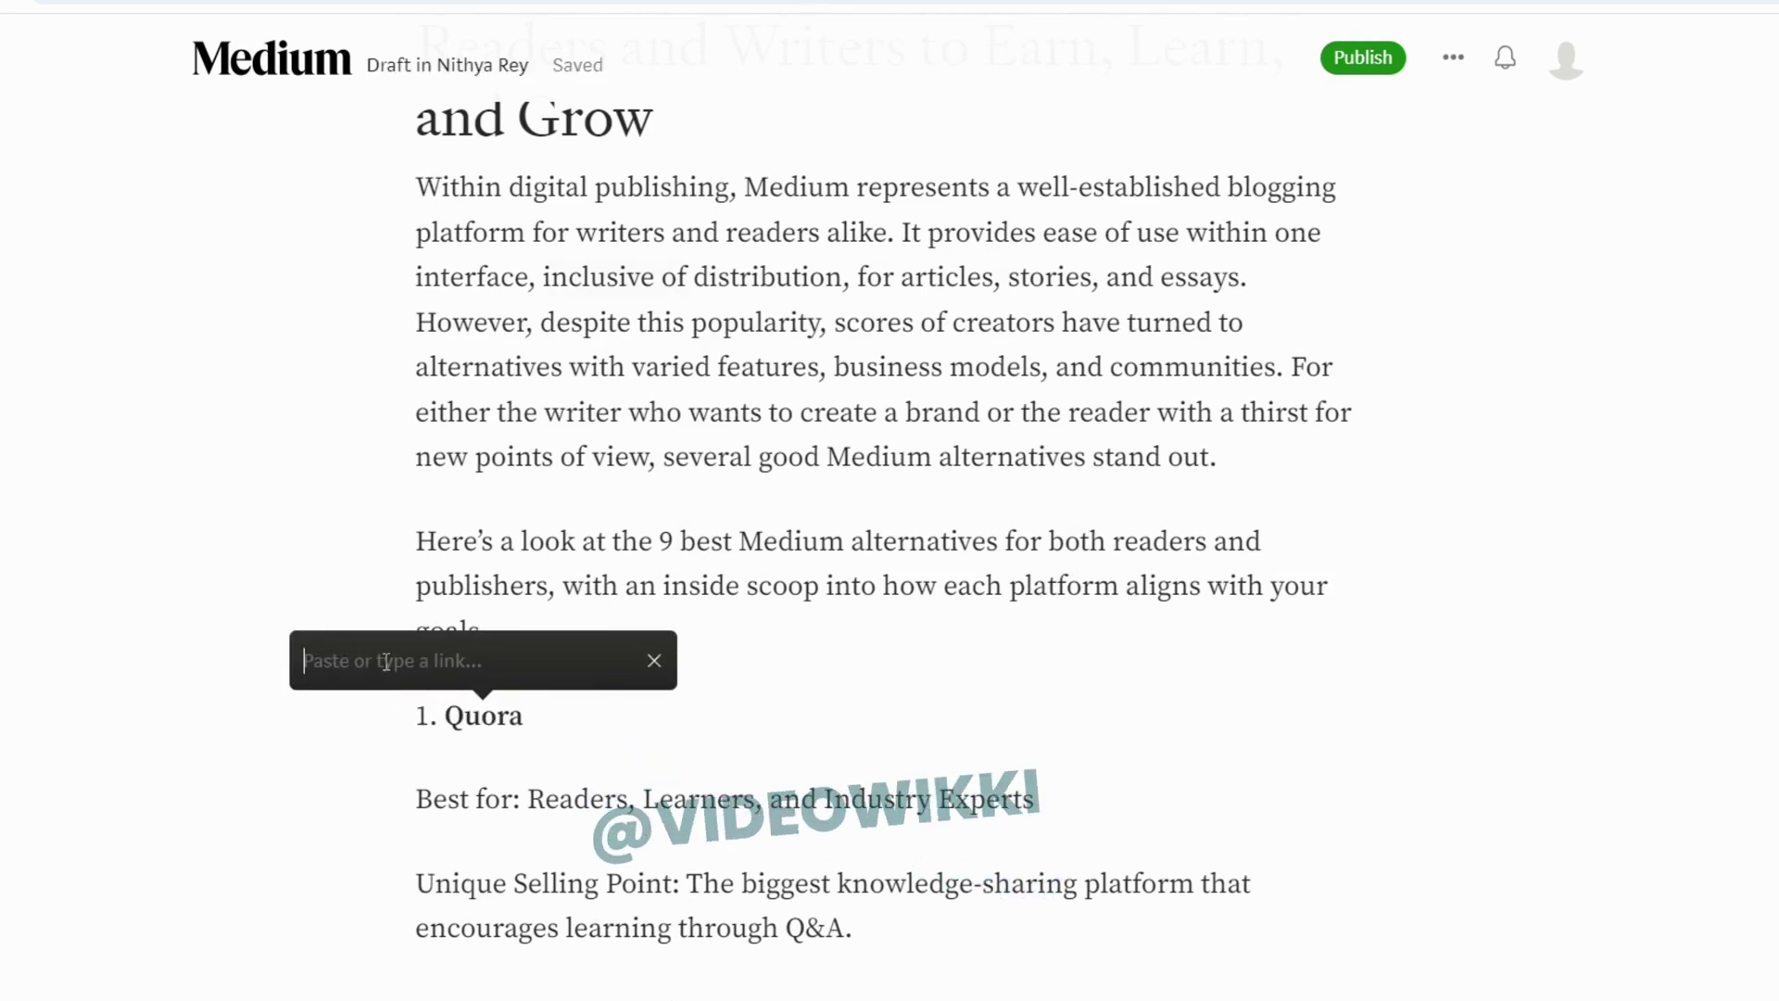
{"action": "type", "text": "ht"}
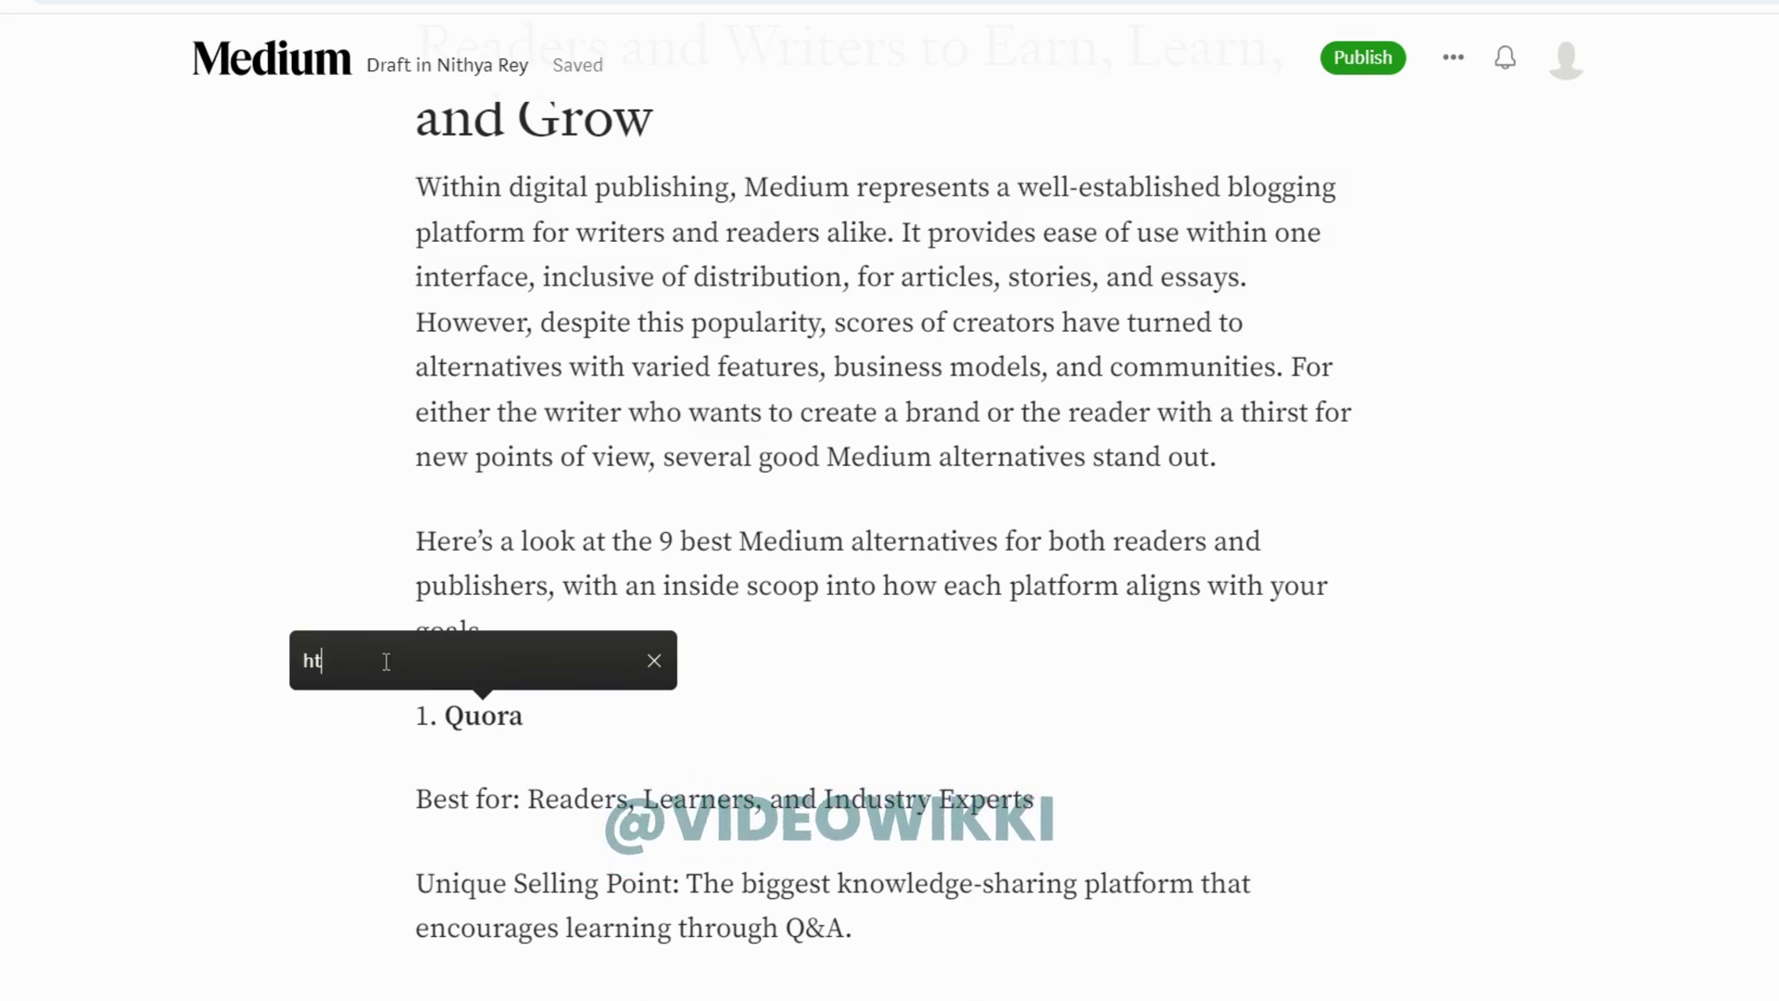
{"action": "type", "text": "tp:"}
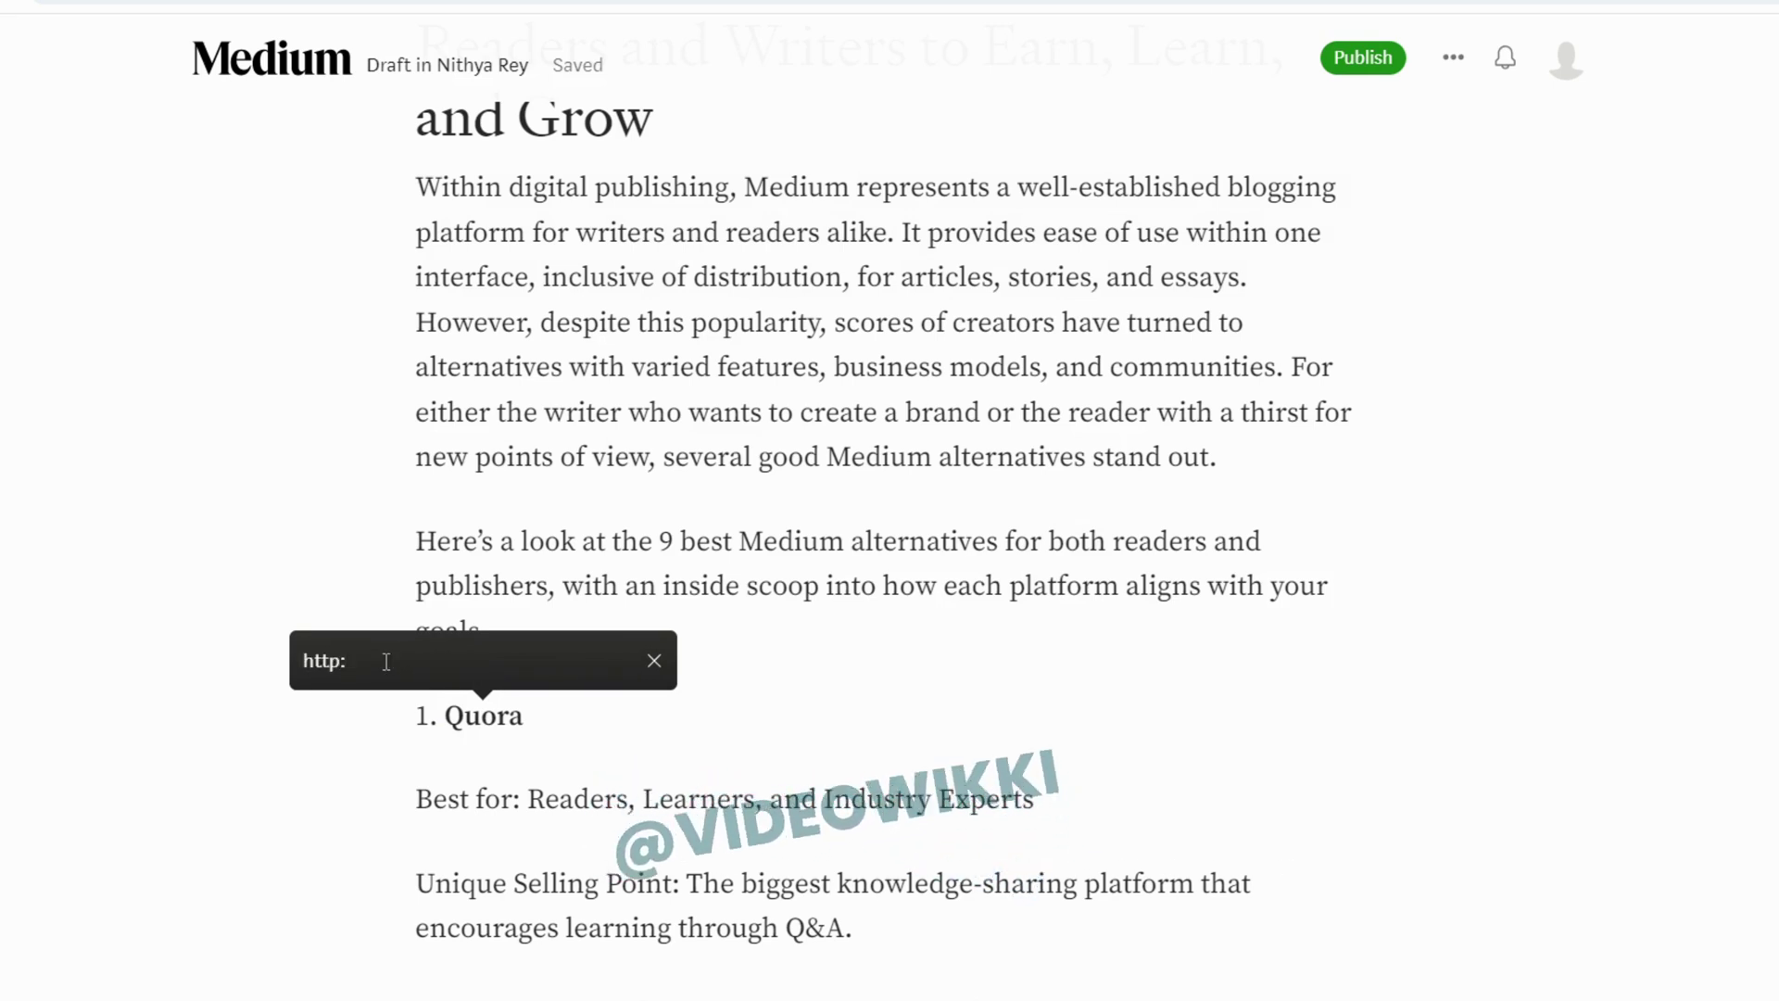
{"action": "type", "text": "//www"}
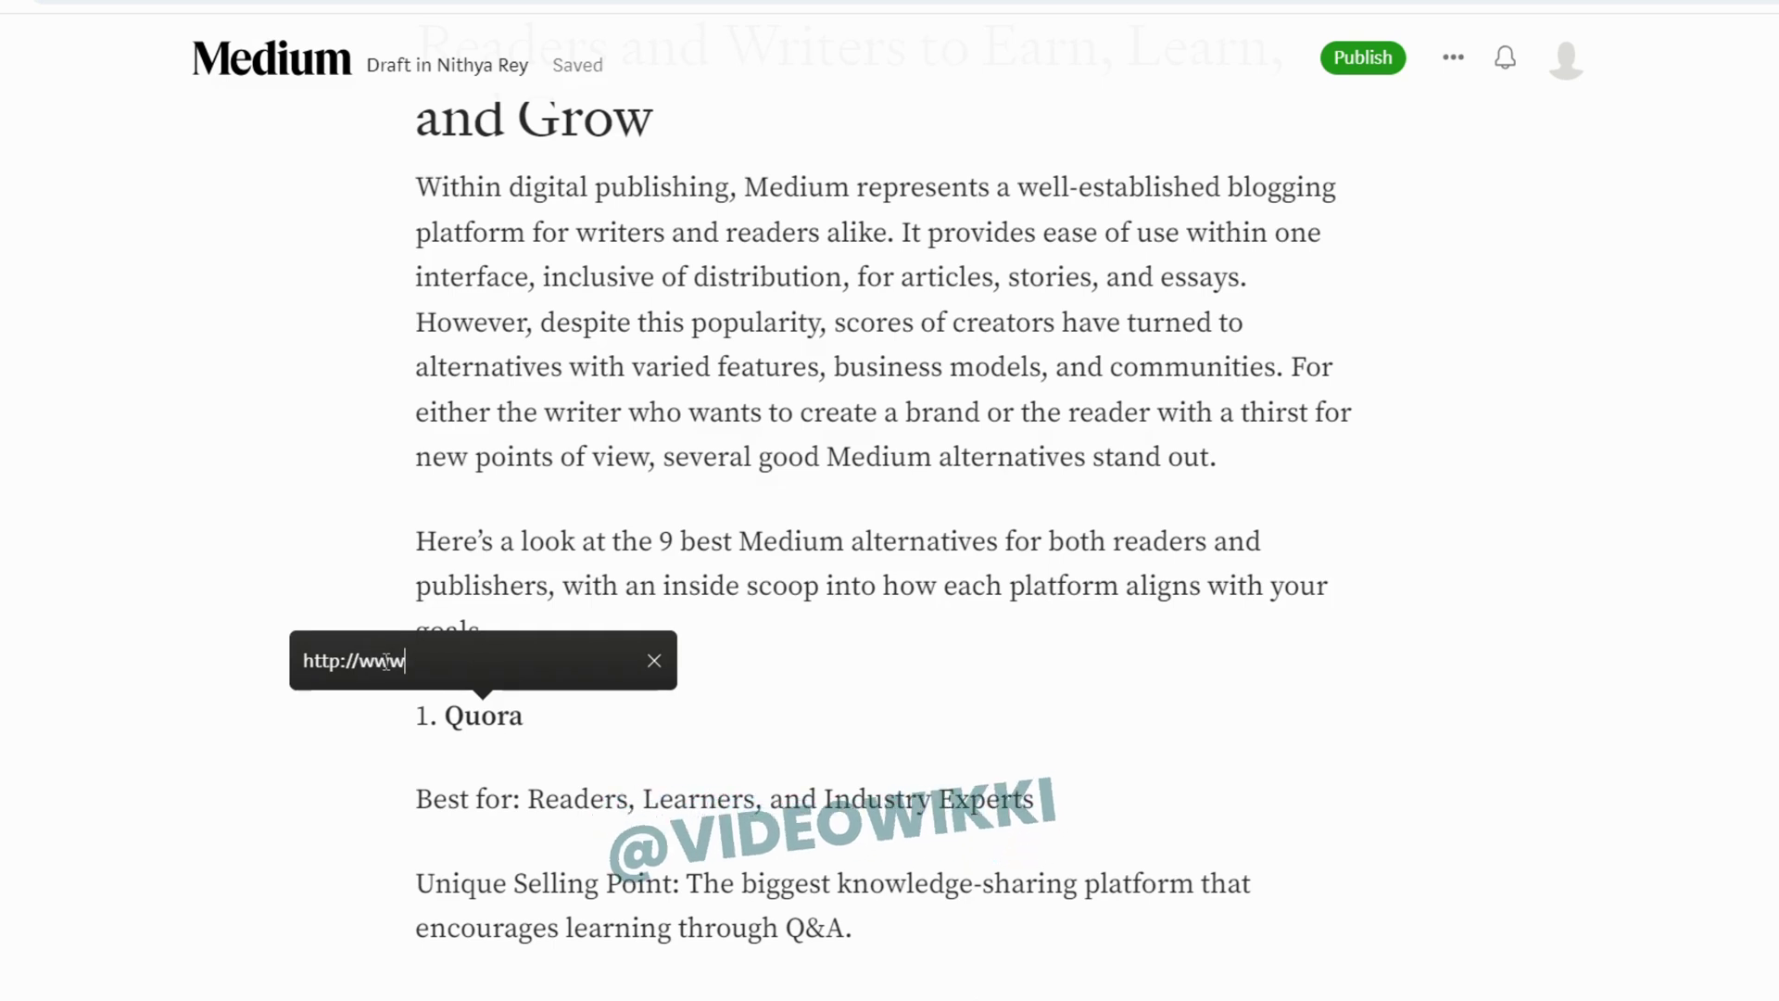
{"action": "type", "text": ".qu"}
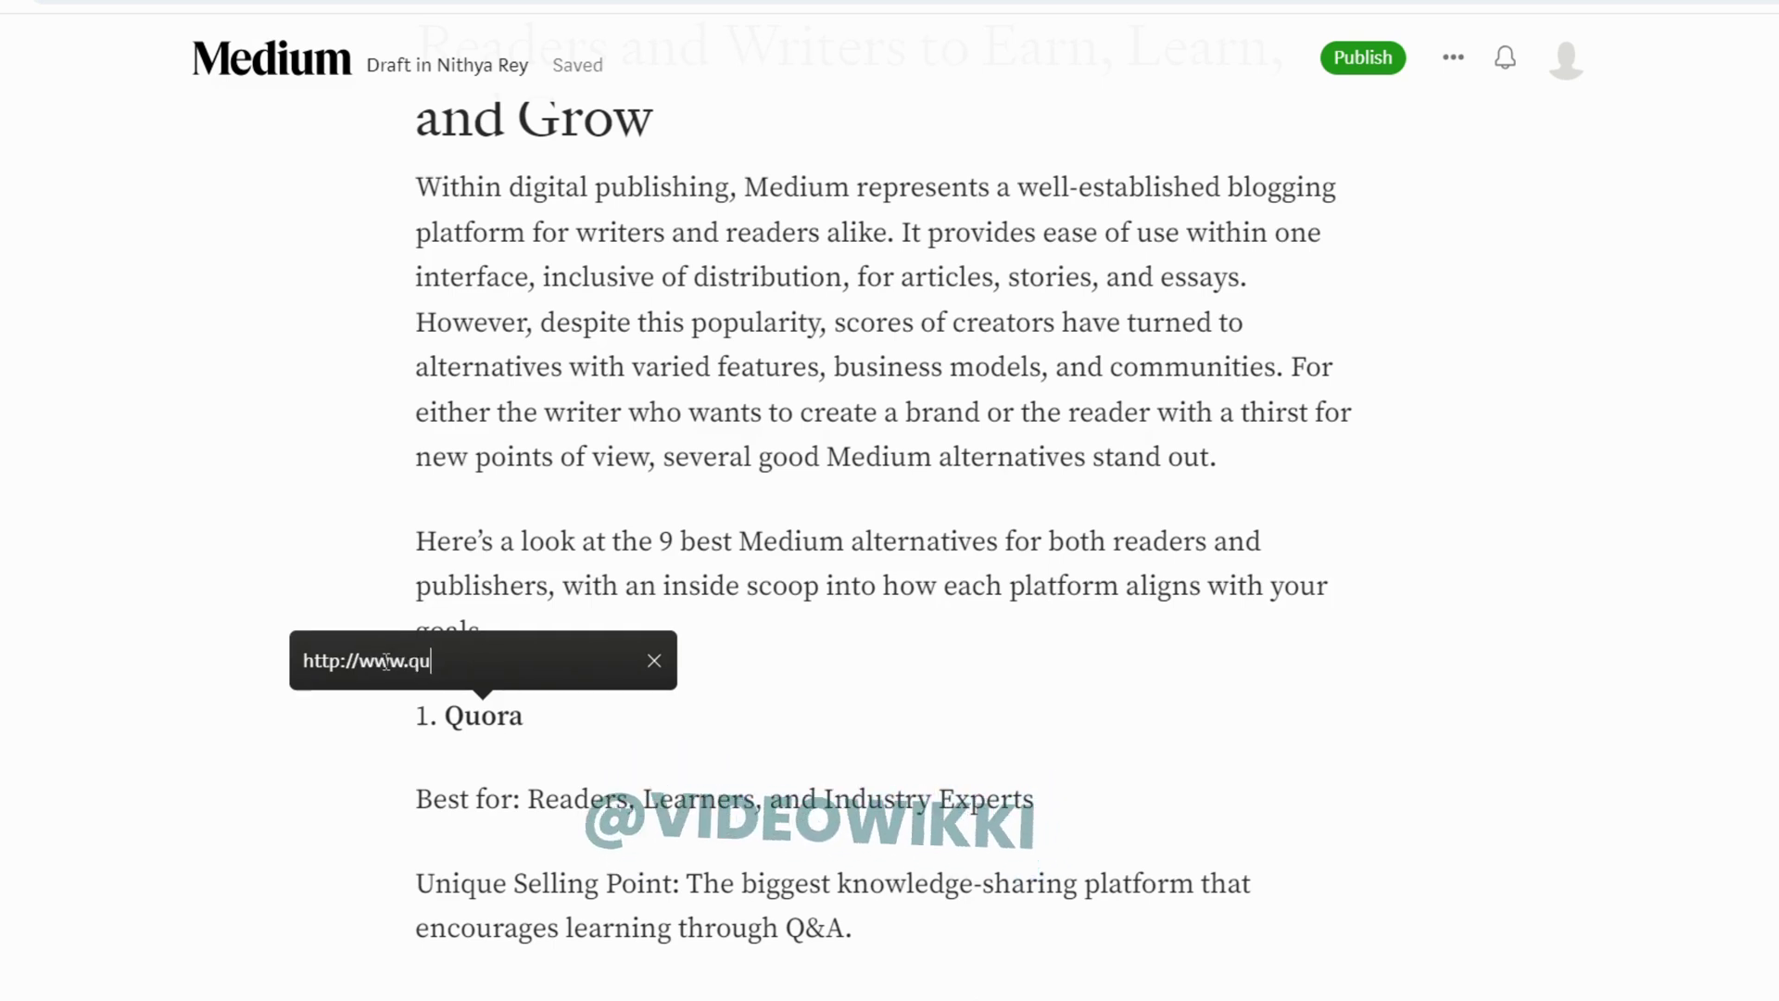
{"action": "type", "text": "ora.com/"}
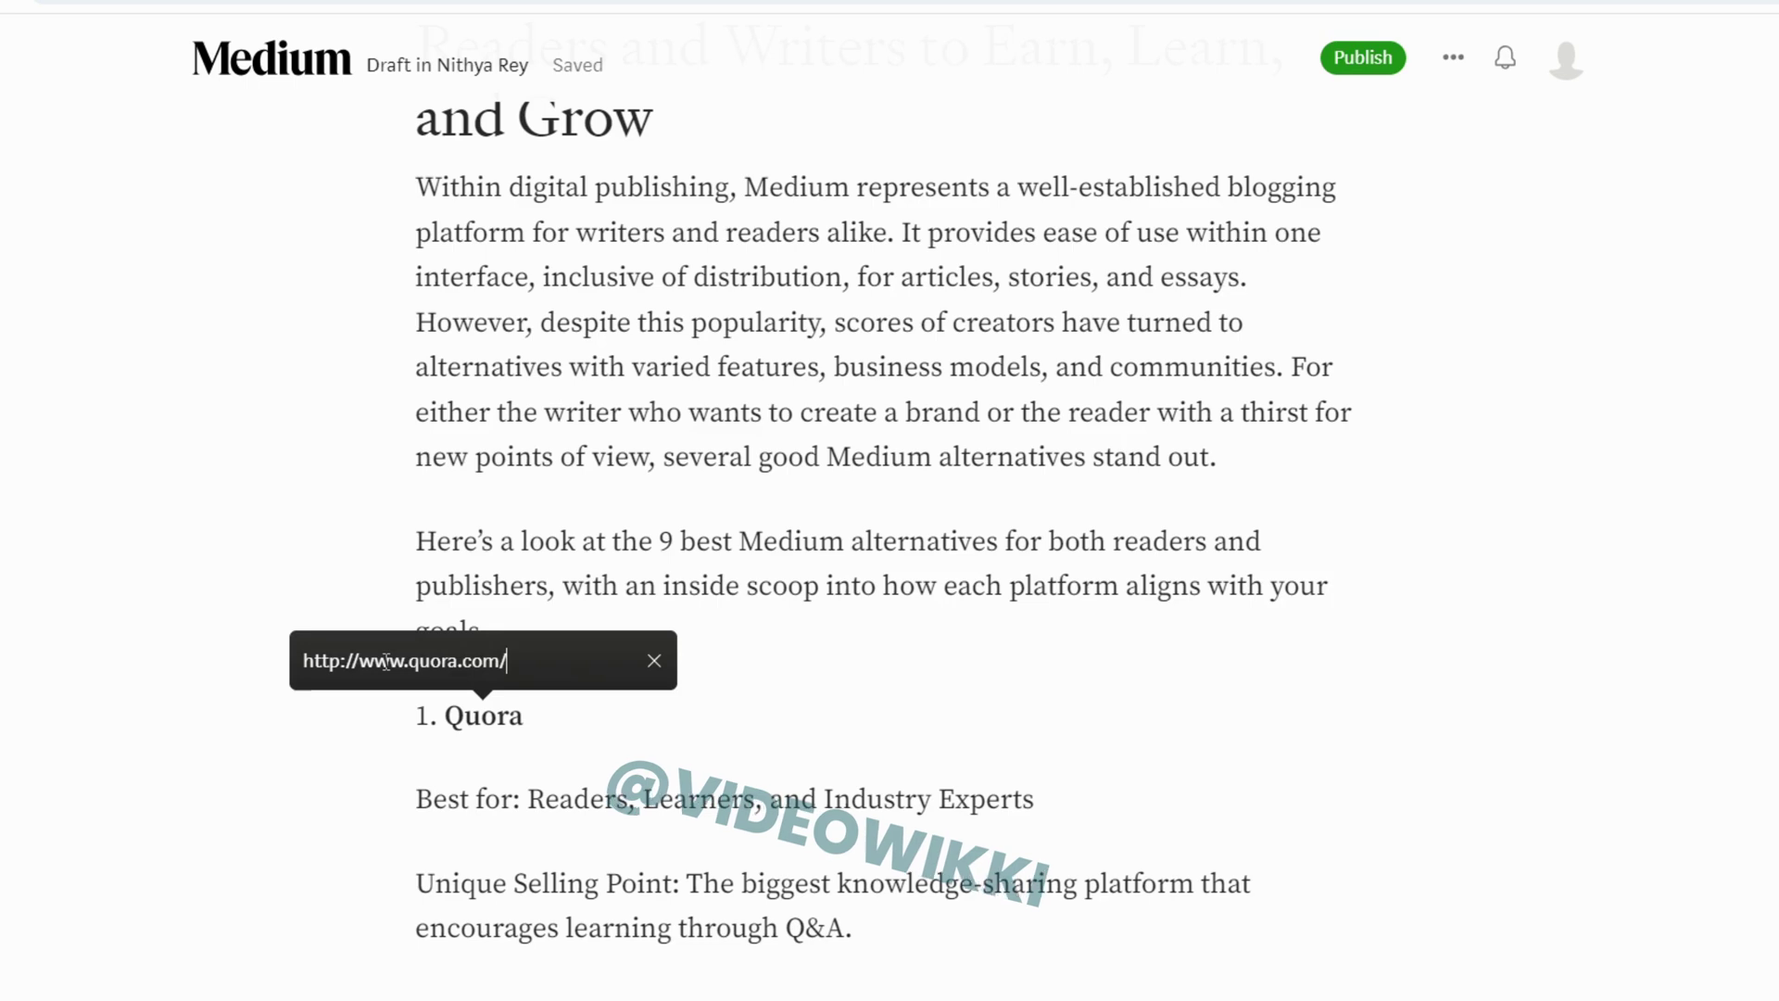
{"action": "key", "text": "Return"}
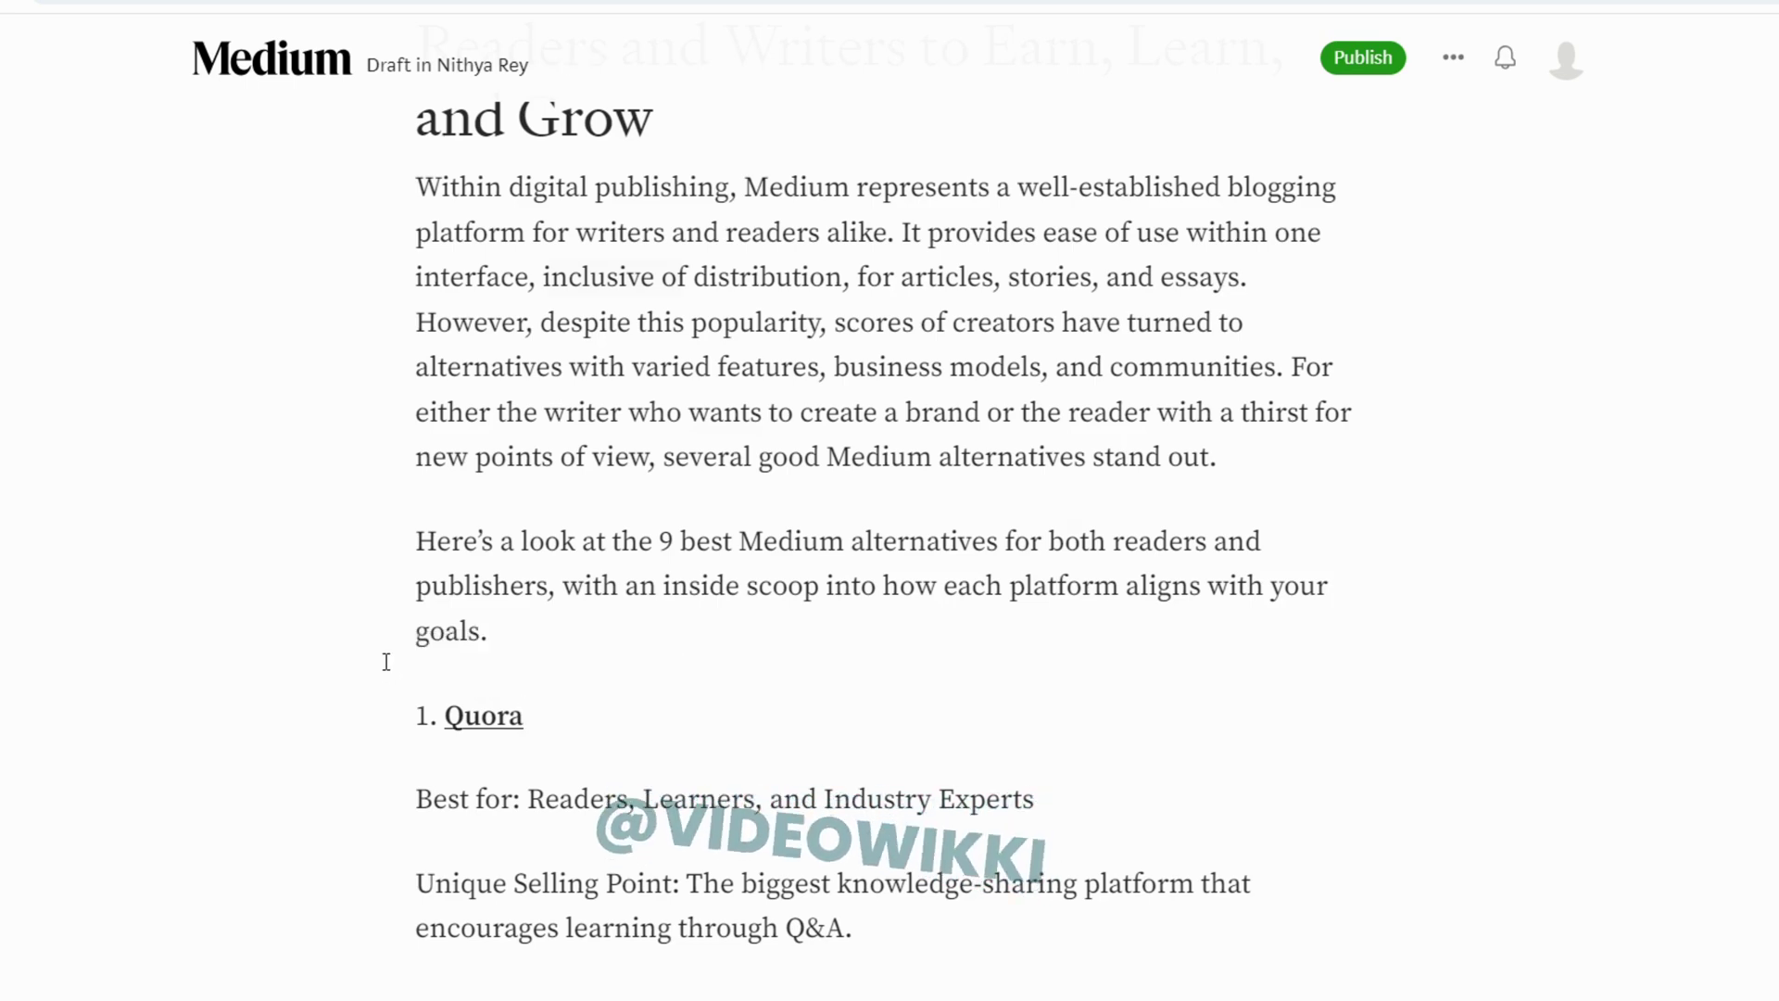
{"action": "mouse_move", "coordinate": [477, 725]}
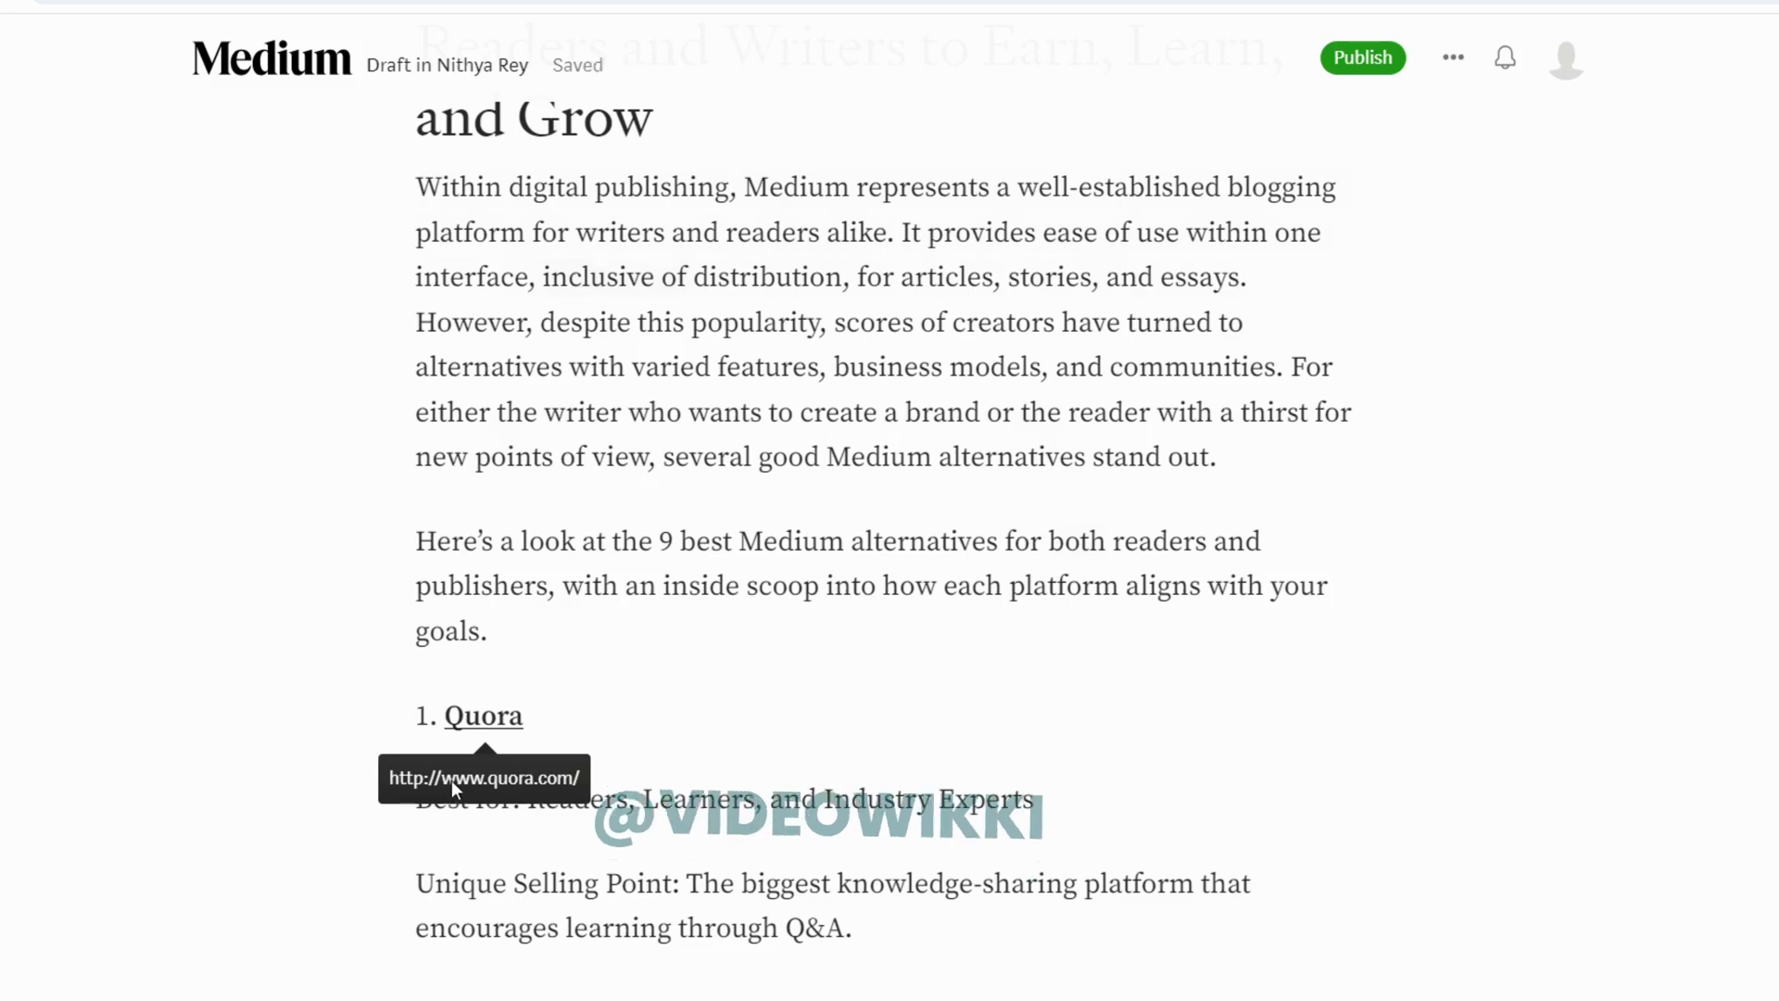
{"action": "left_click", "coordinate": [453, 784]}
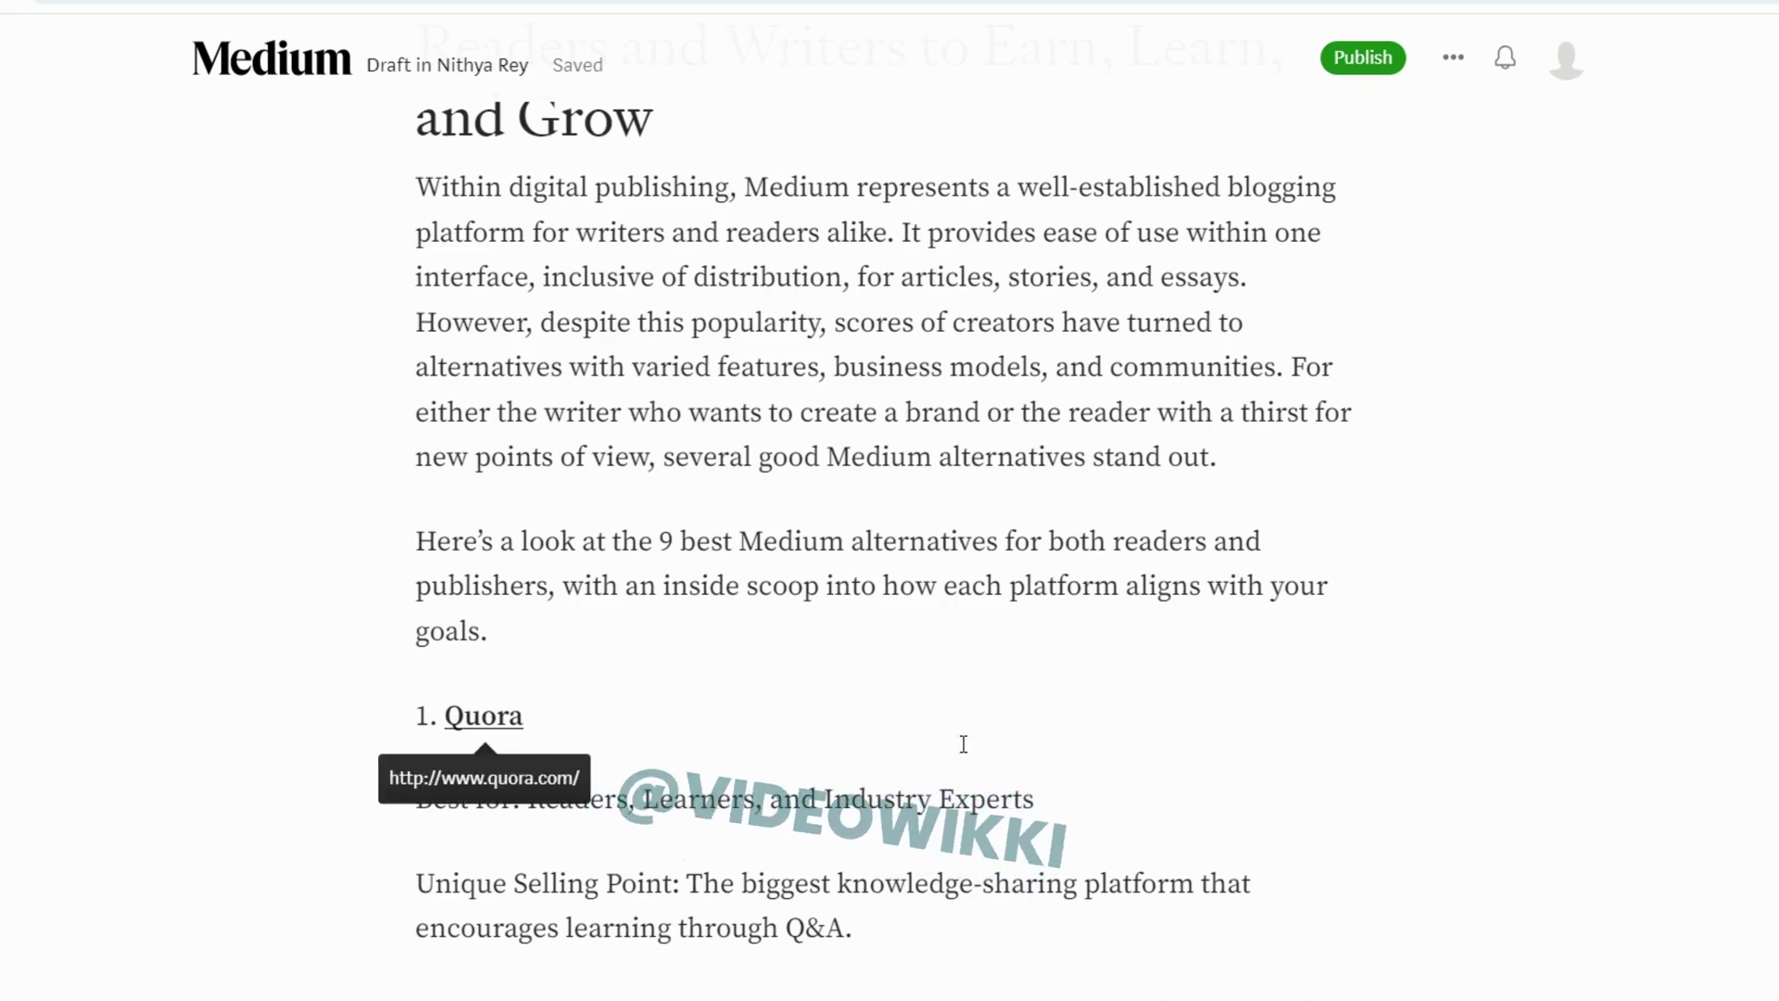
{"action": "scroll", "coordinate": [698, 685], "scroll_direction": "down", "scroll_amount": 10}
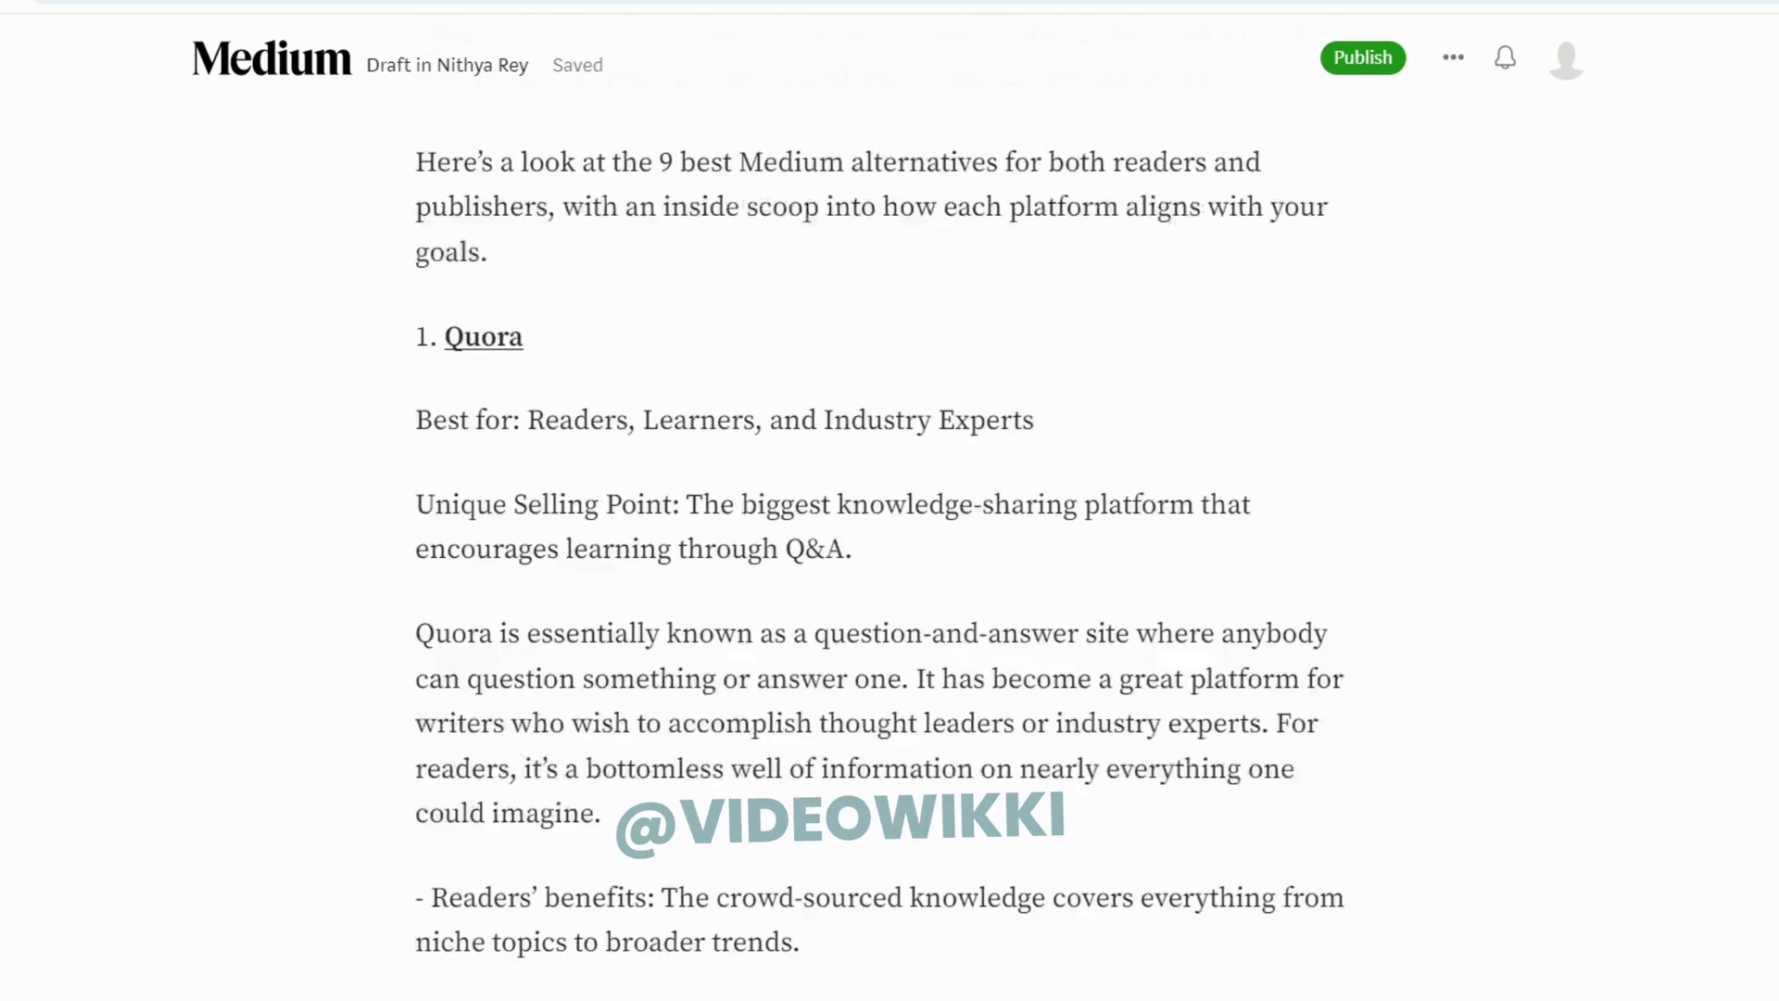
{"action": "double_click", "coordinate": [501, 669]}
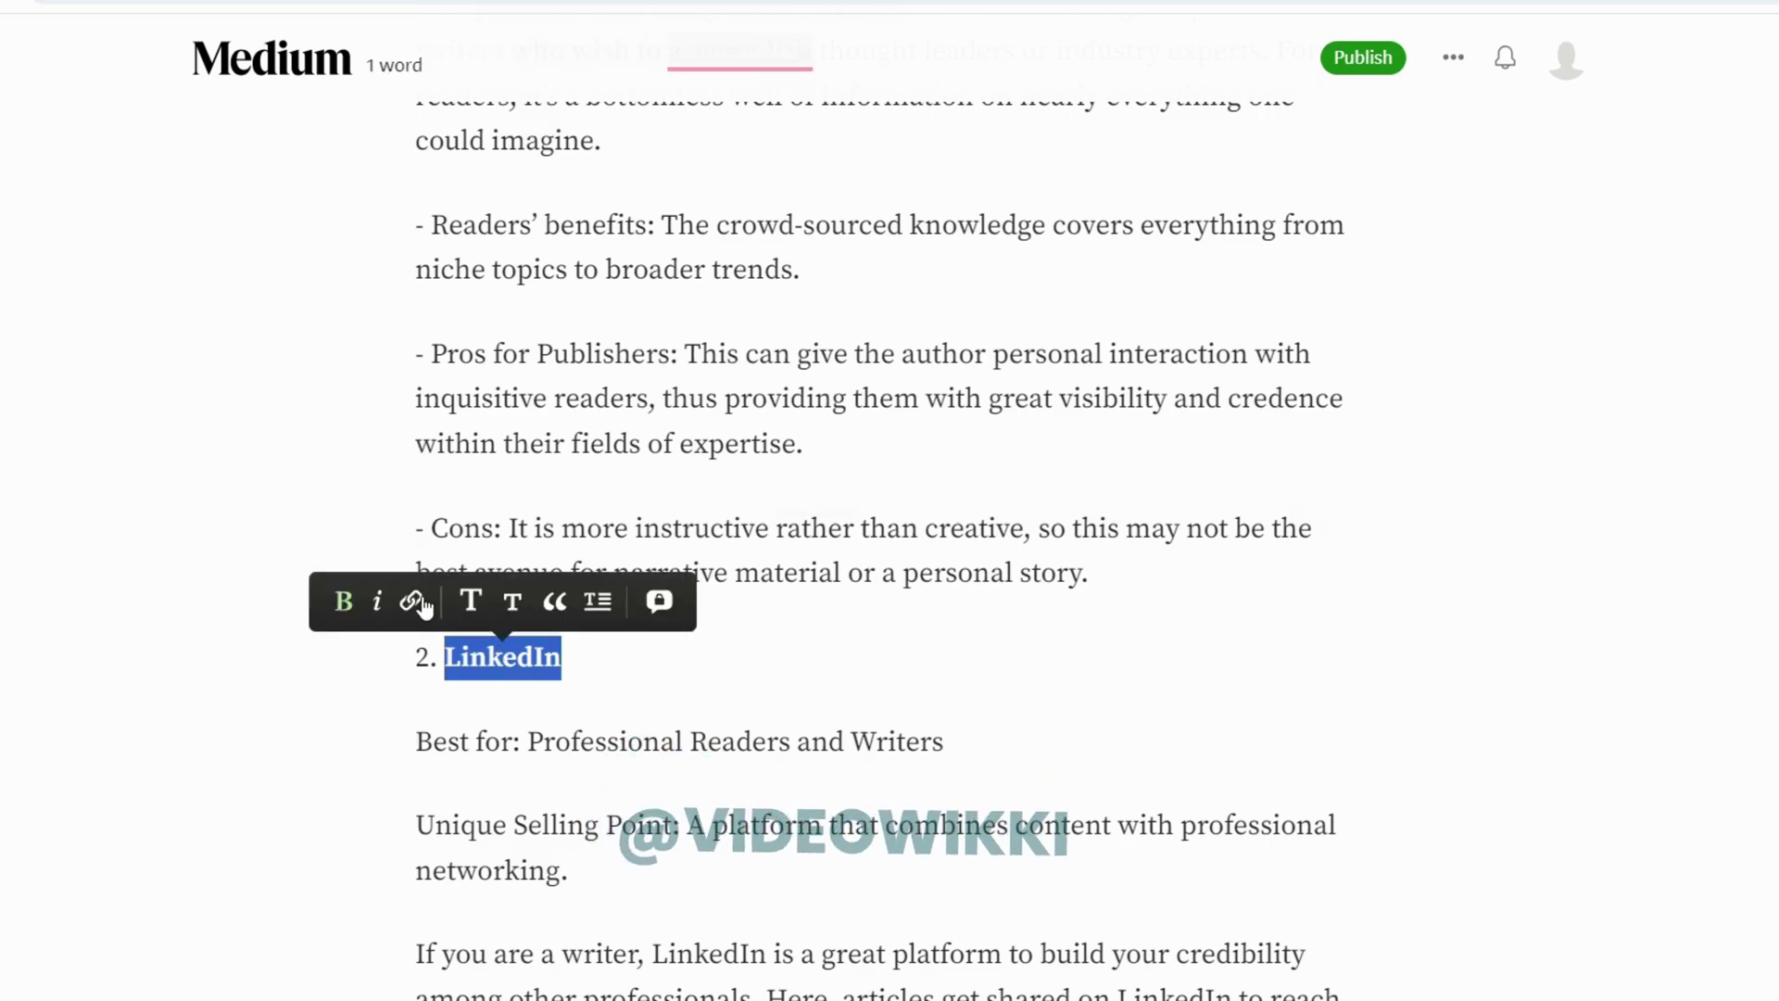
{"action": "left_click", "coordinate": [449, 790]}
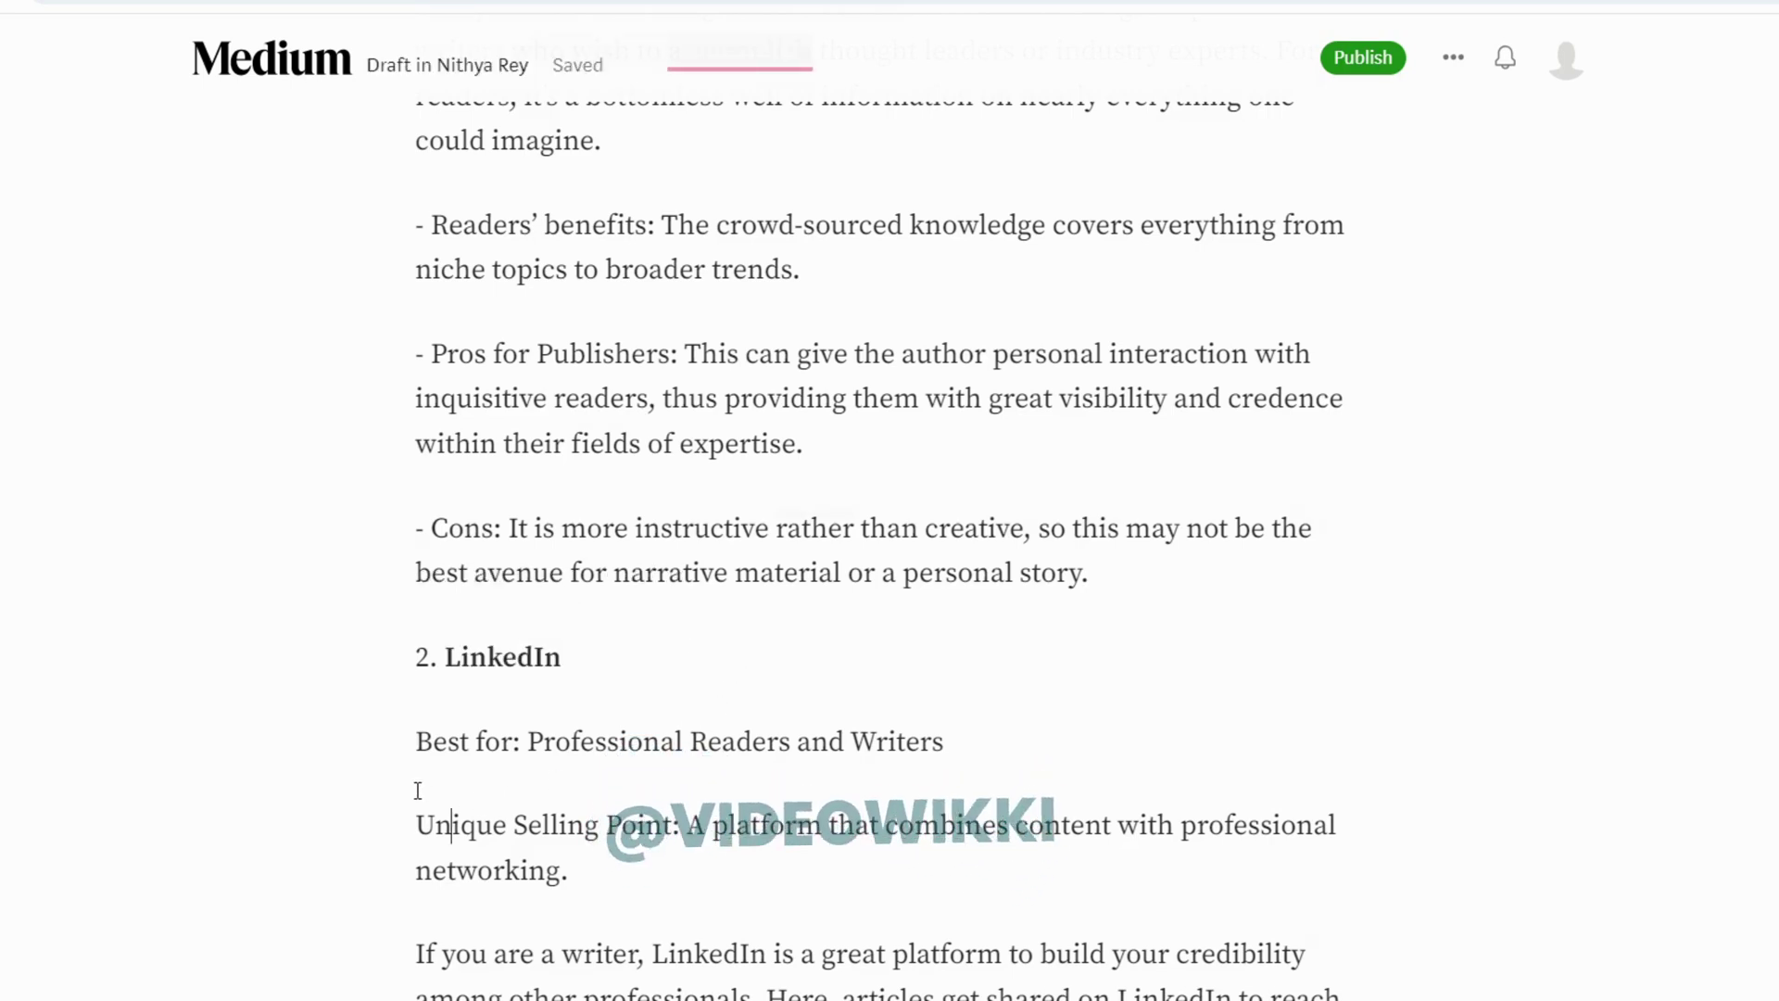
{"action": "key", "text": "Return"}
{"action": "left_click", "coordinate": [358, 793]}
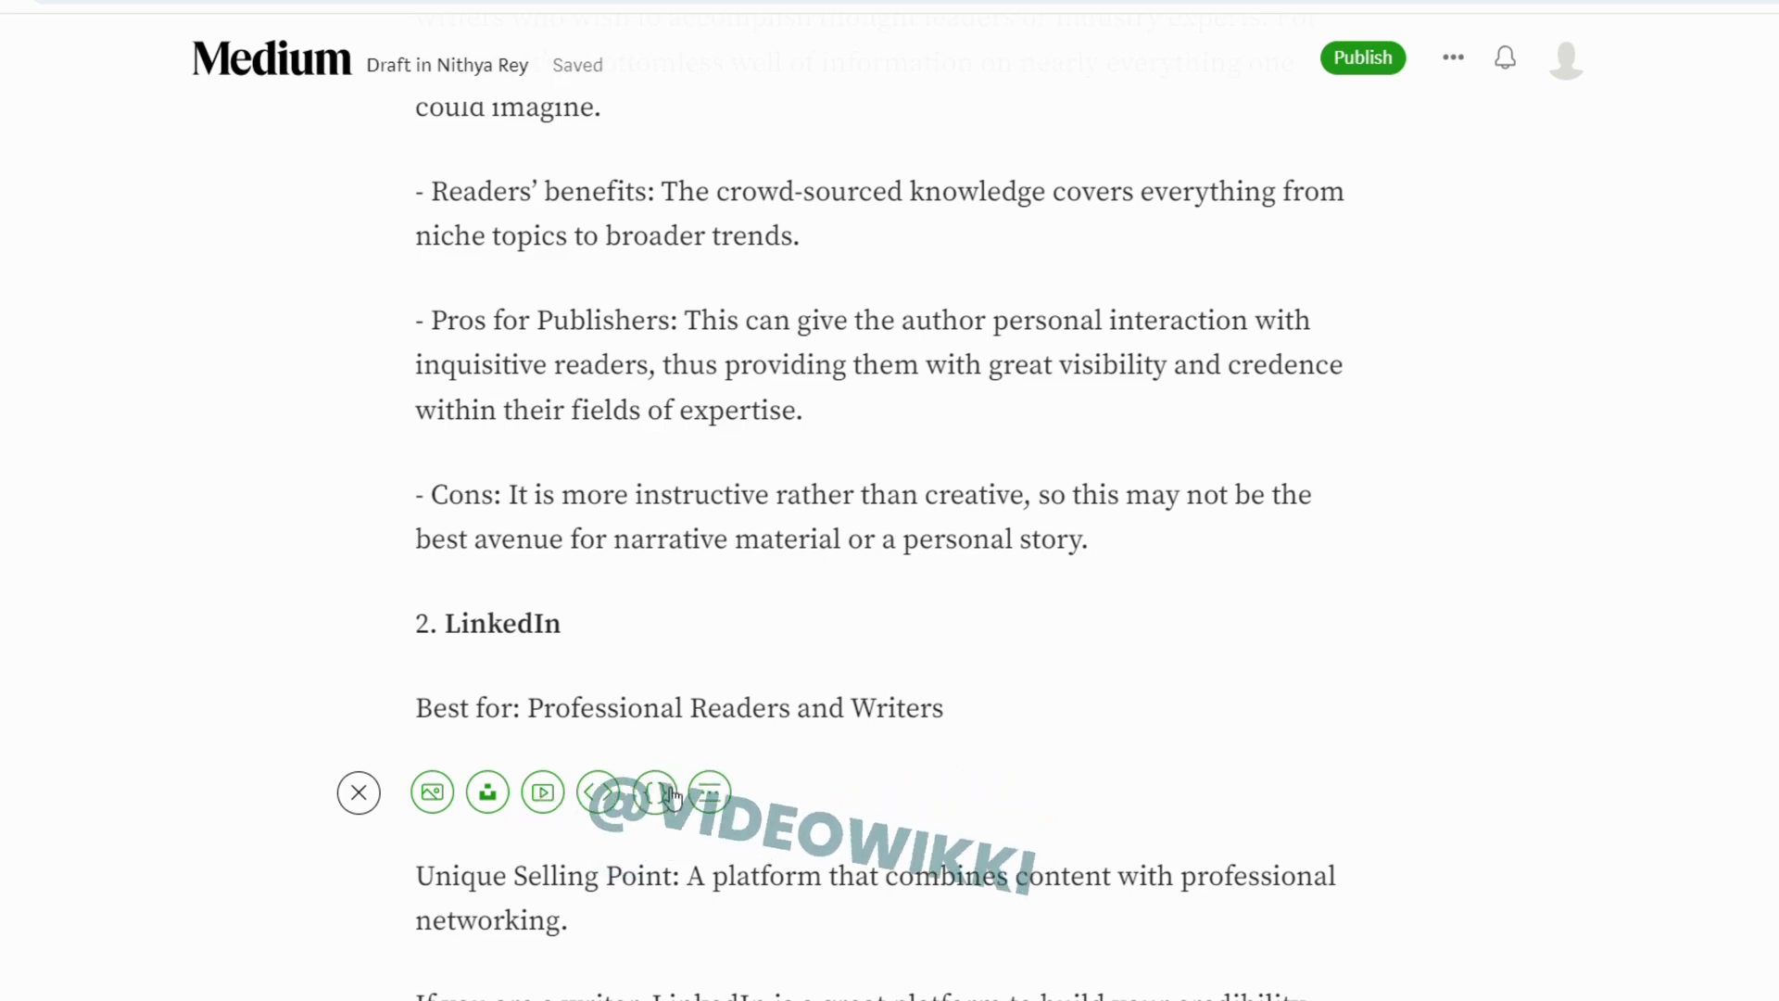
{"action": "key", "text": "Escape"}
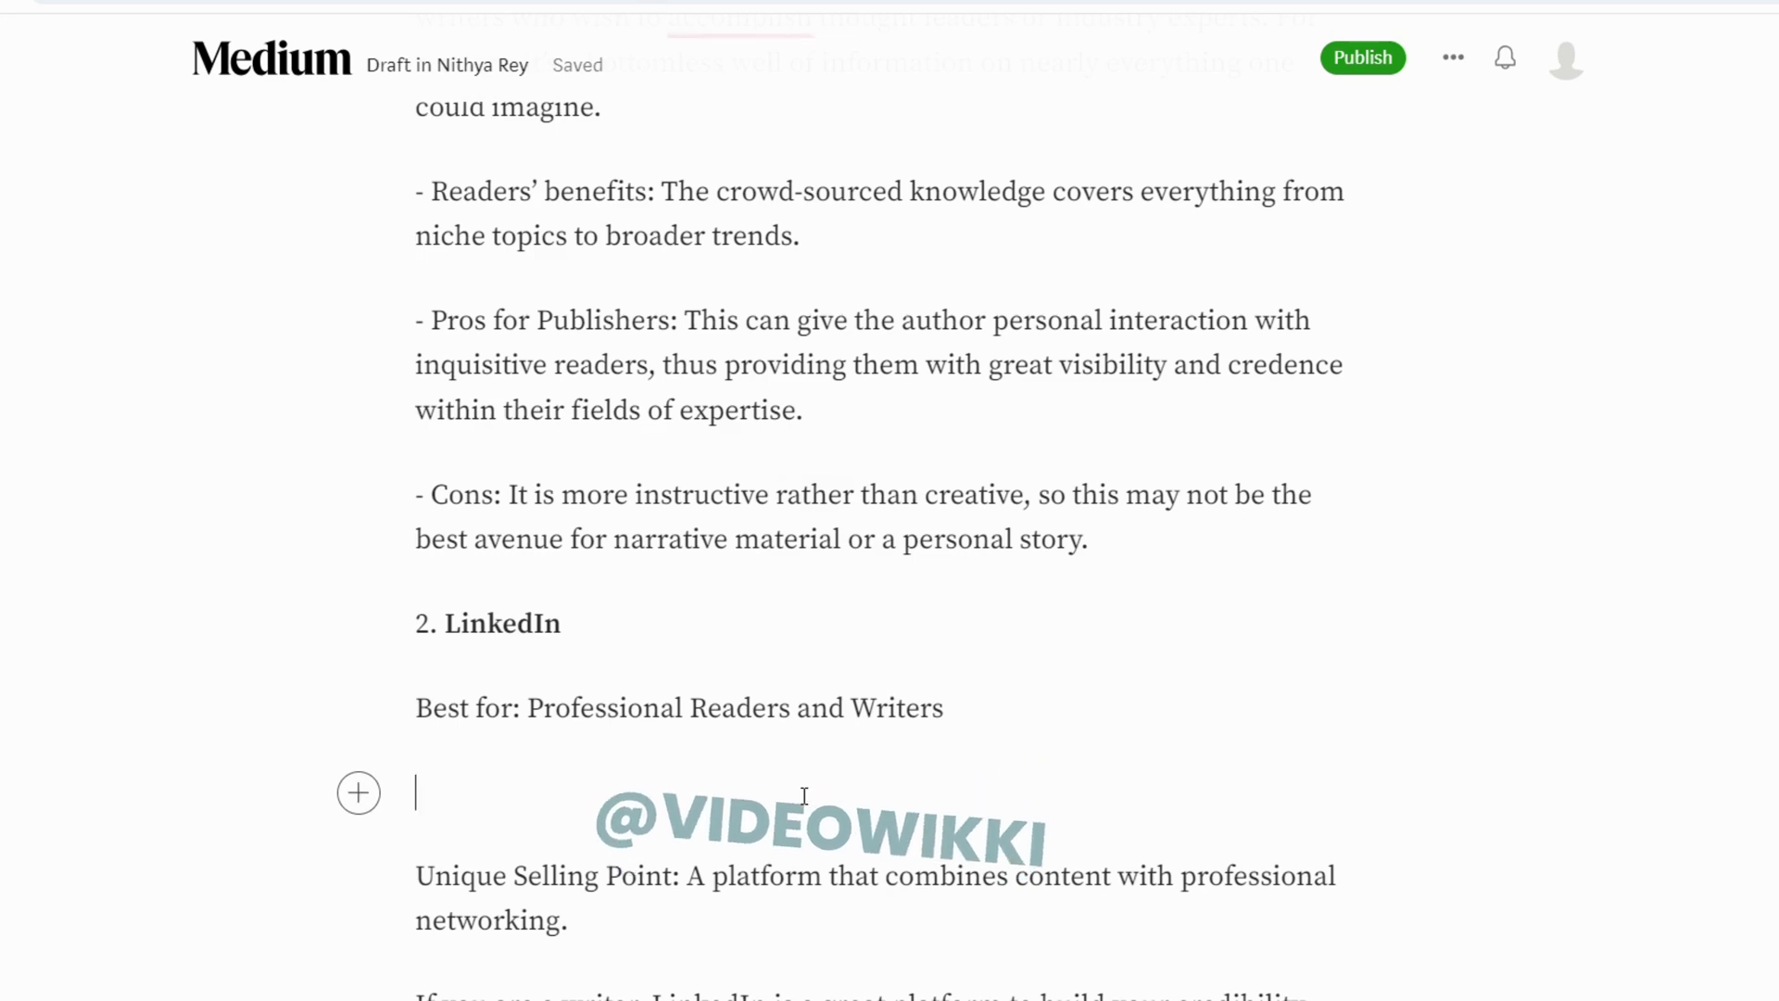
{"action": "key", "text": "BackSpace"}
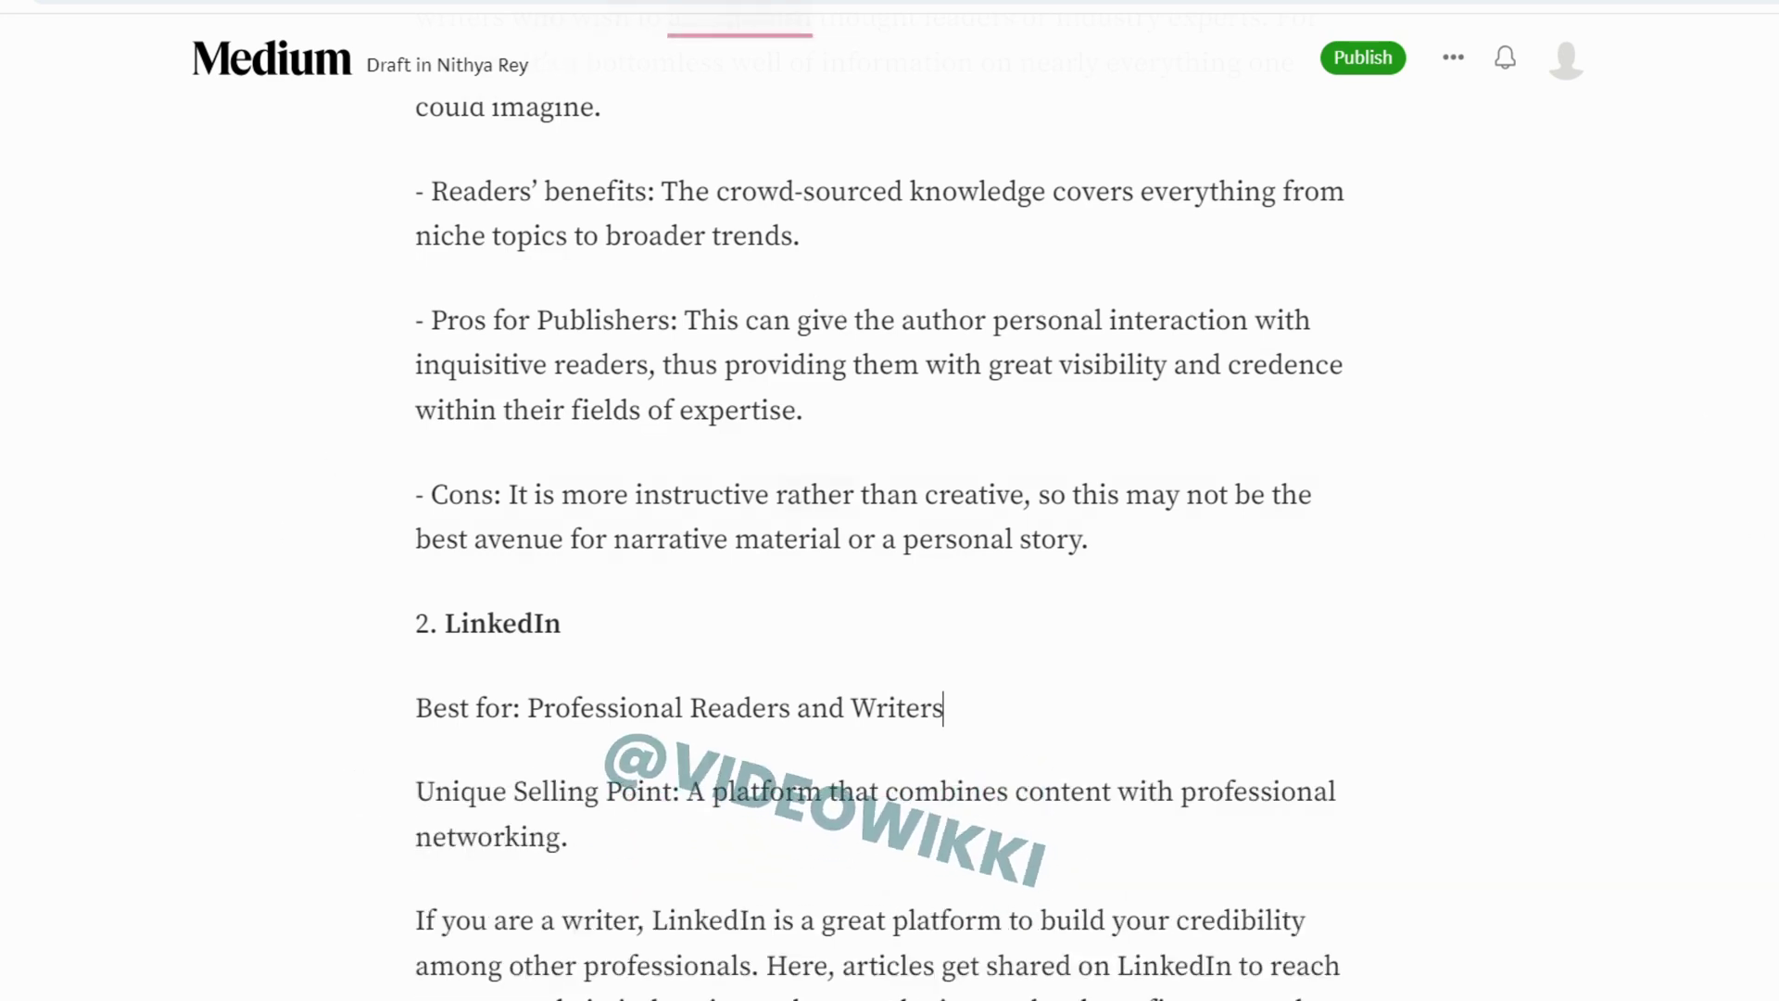
{"action": "scroll", "coordinate": [880, 556], "scroll_direction": "down", "scroll_amount": 8}
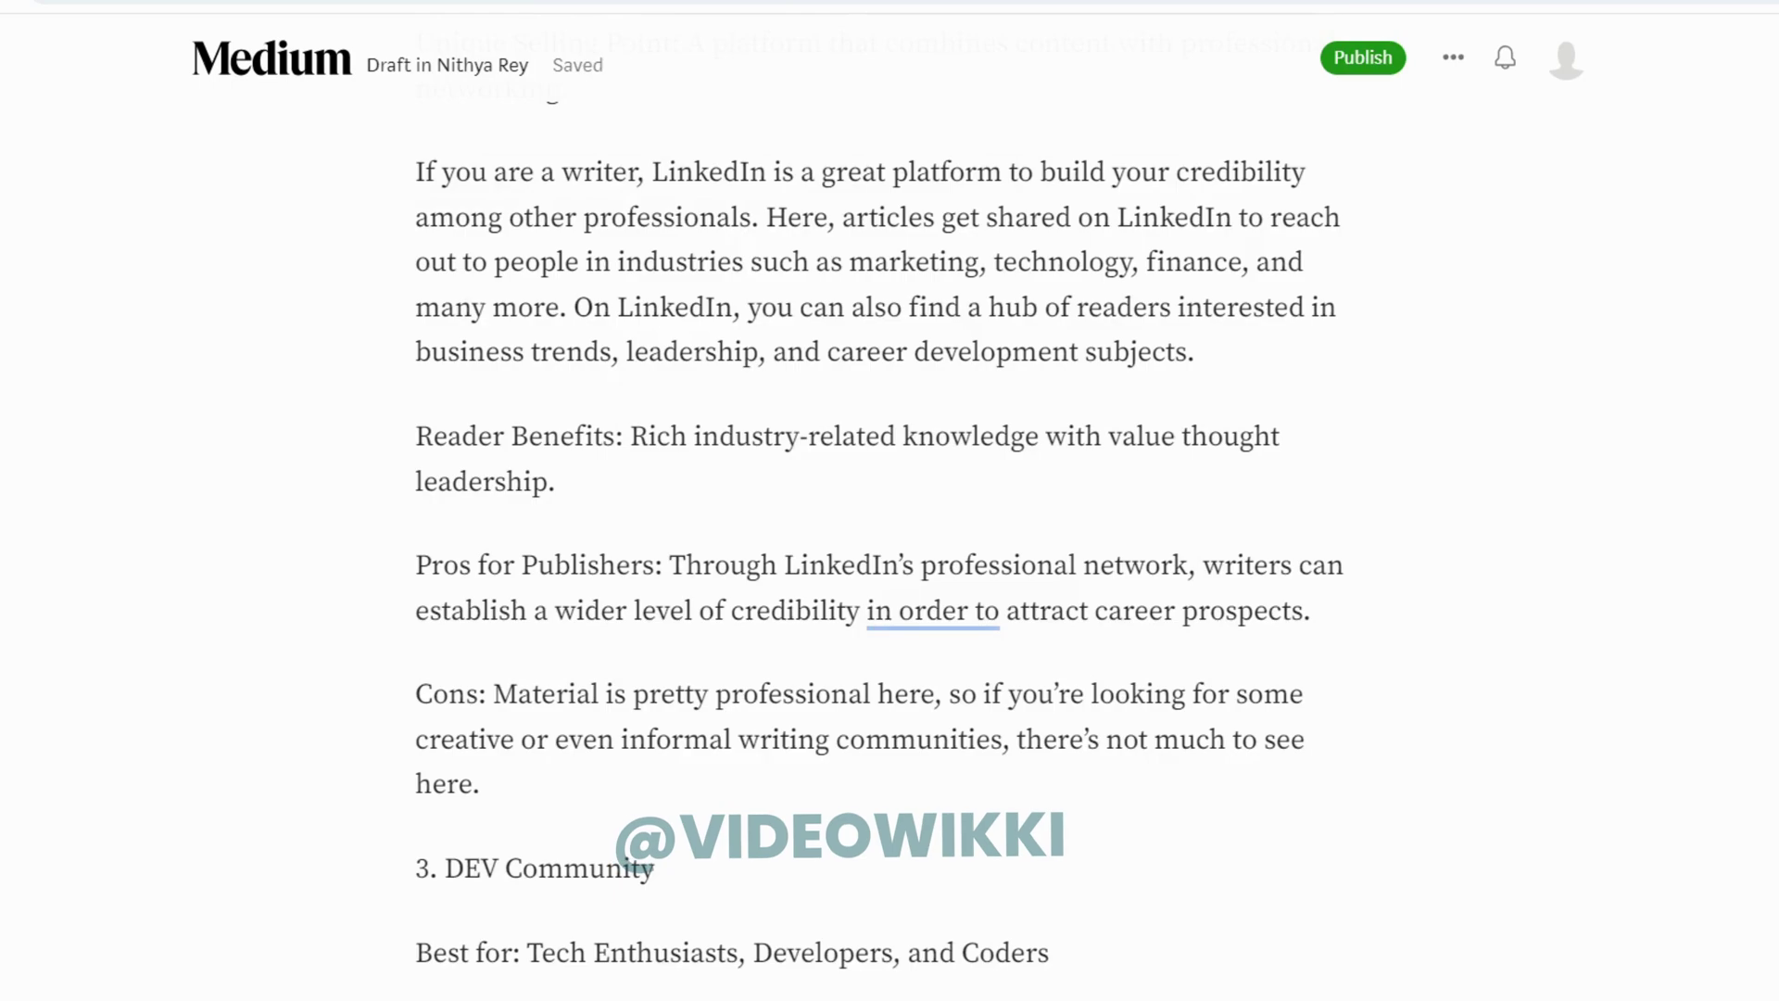
{"action": "scroll", "coordinate": [881, 556], "scroll_direction": "up", "scroll_amount": 20}
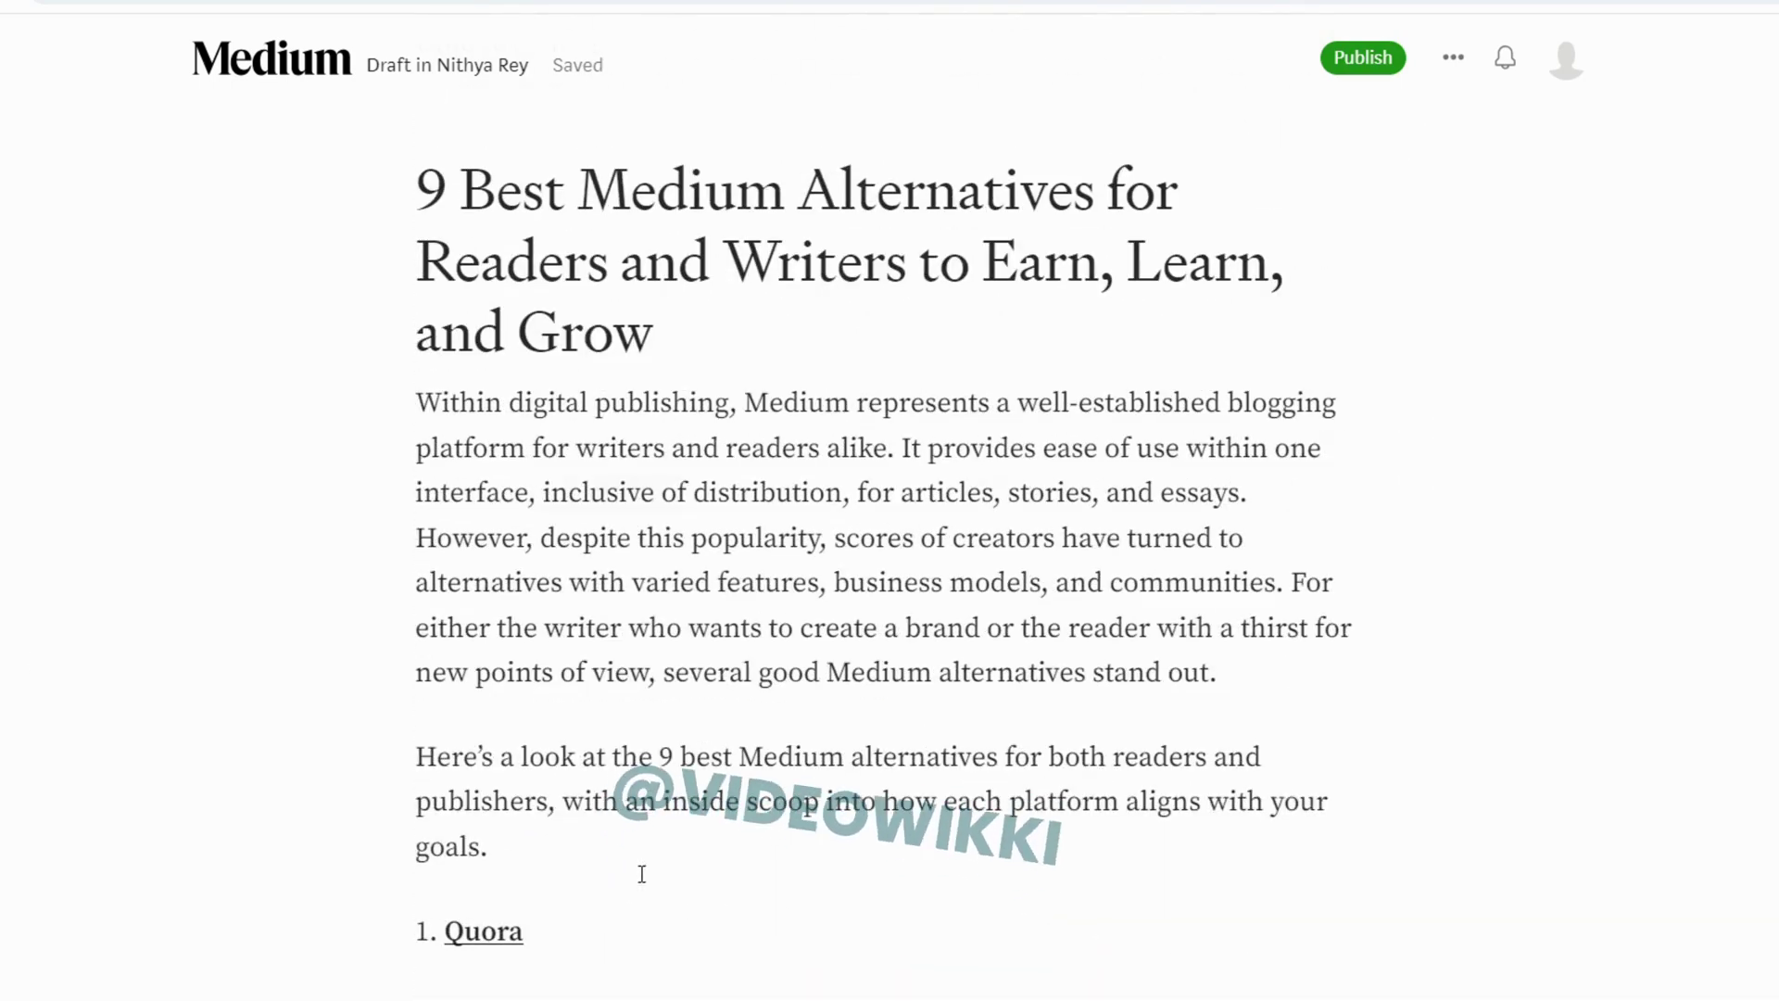
Step: Add topics 'medium alternatives' (fixing the typo) and 'quora posting', then publish the story
{"action": "left_click", "coordinate": [1381, 63]}
{"action": "left_click", "coordinate": [975, 345]}
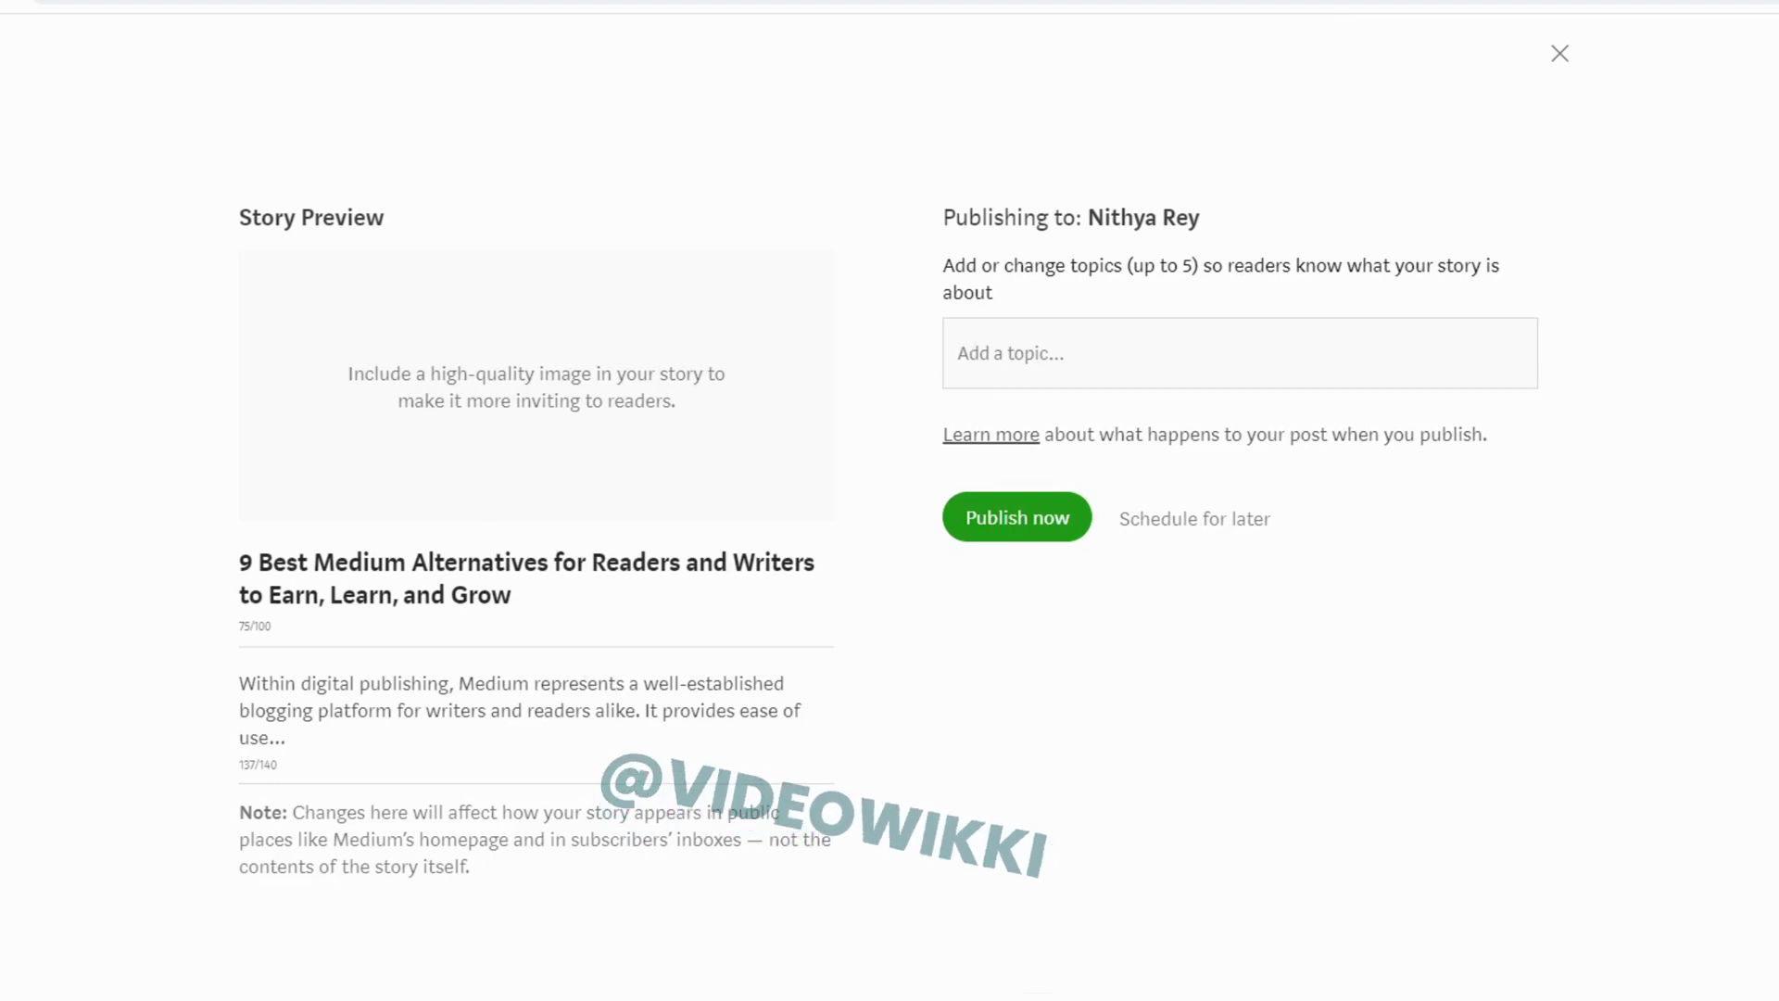
{"action": "type", "text": "medium alret"}
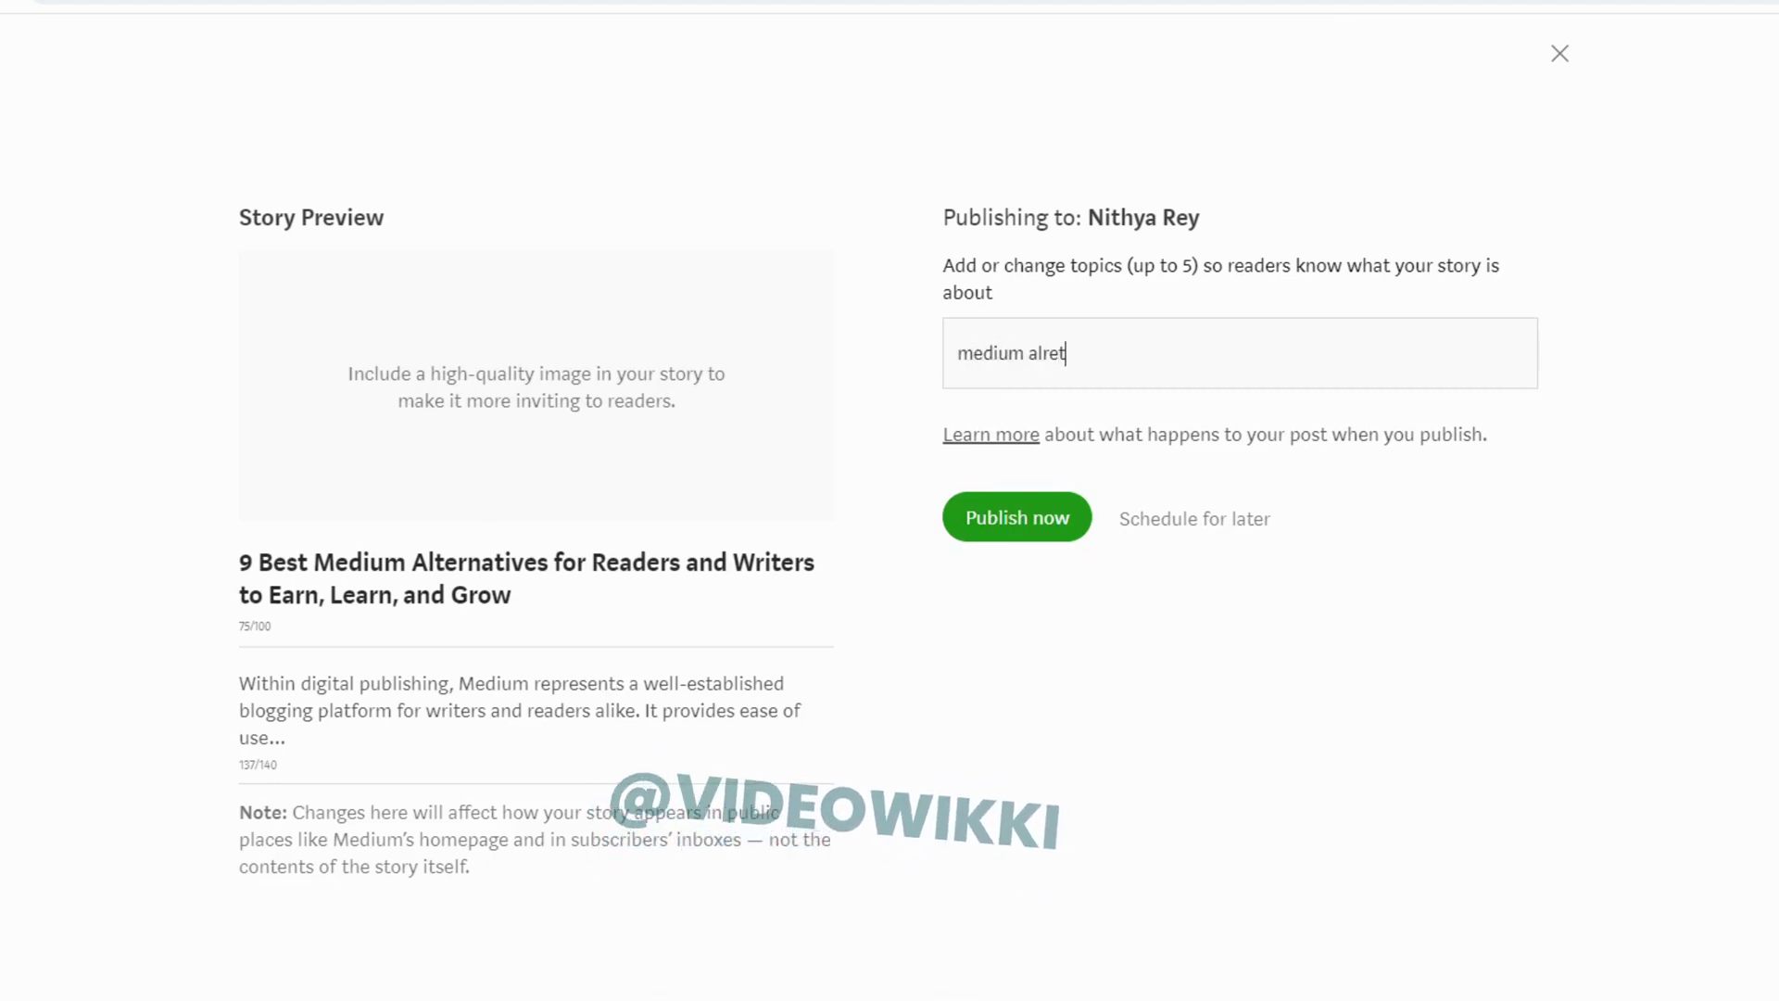
{"action": "type", "text": "natives"}
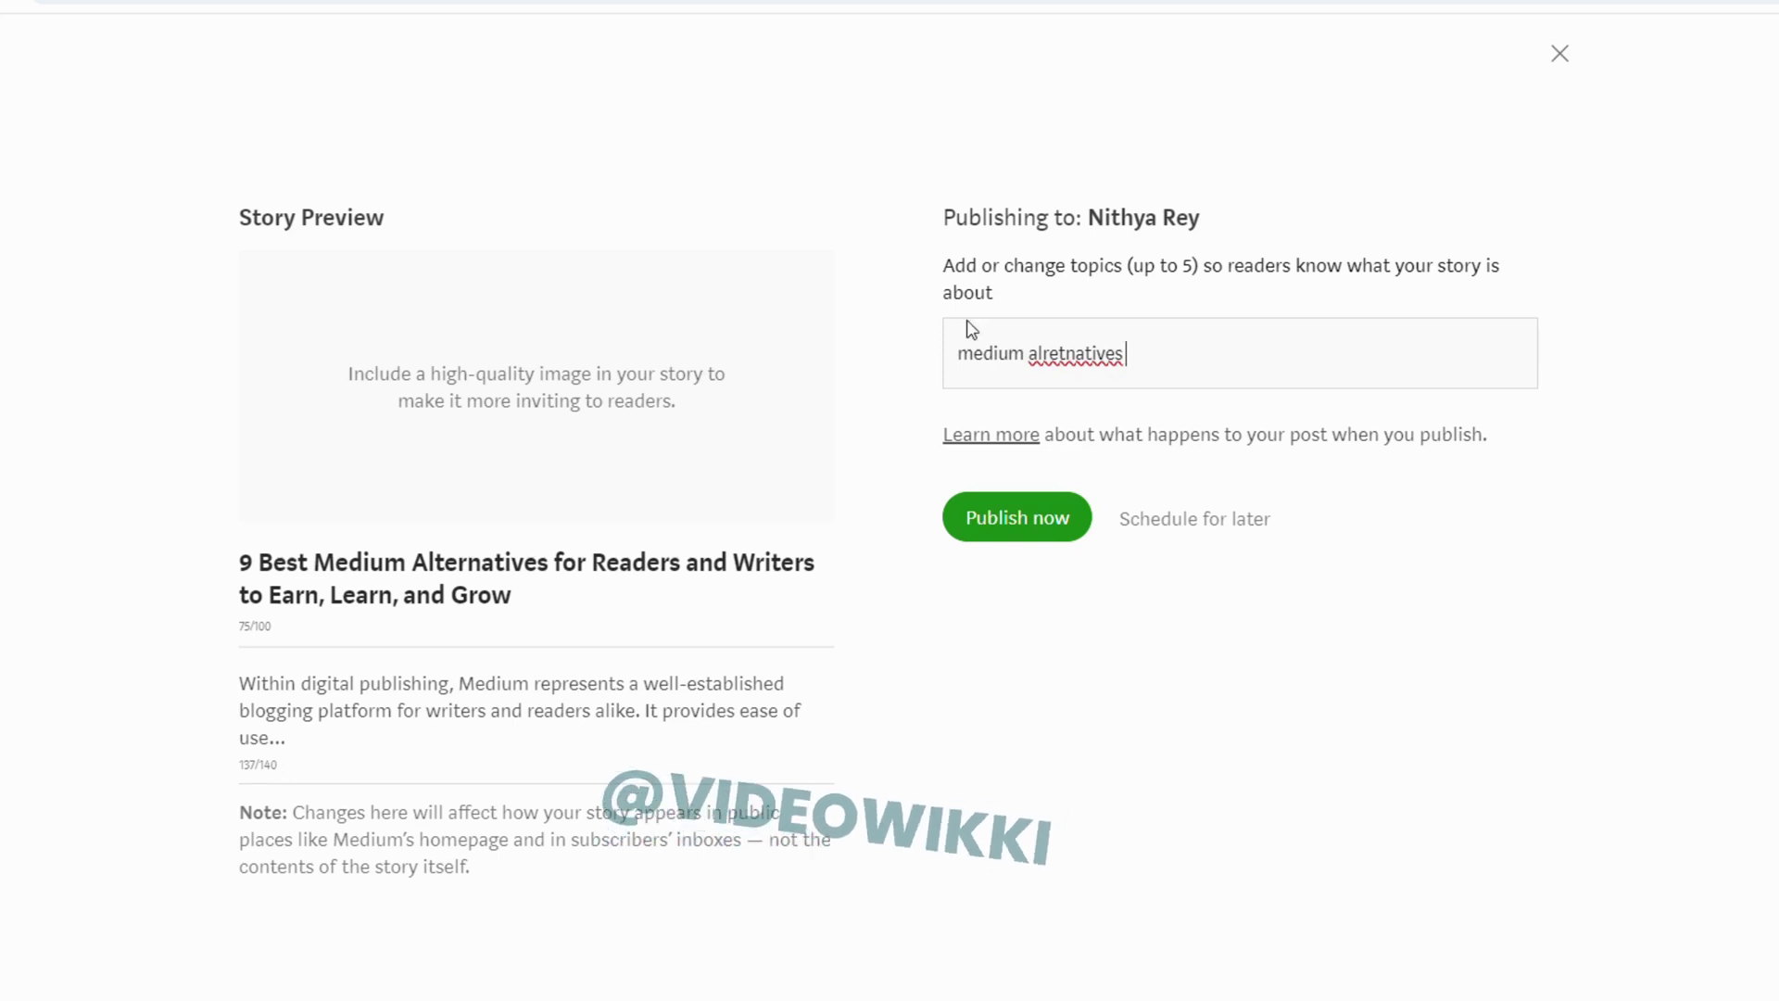
{"action": "right_click", "coordinate": [1065, 353]}
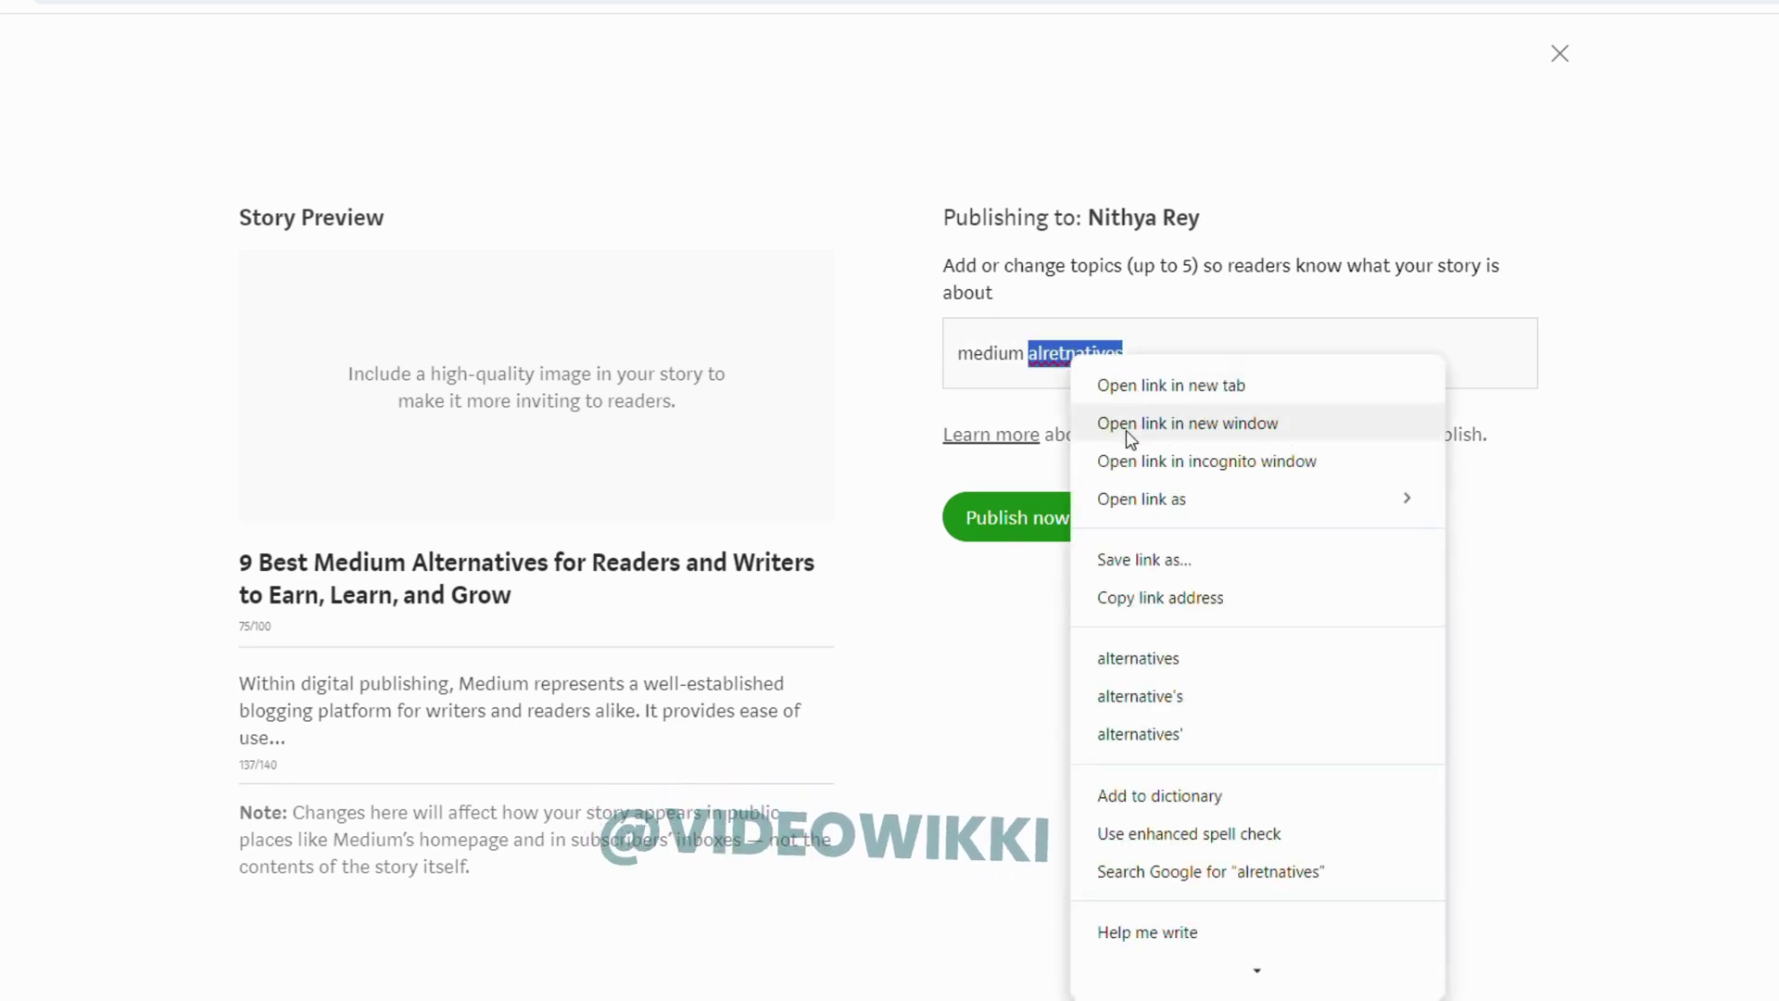
{"action": "left_click", "coordinate": [1137, 656]}
{"action": "key", "text": "Return"}
{"action": "type", "text": "quo"}
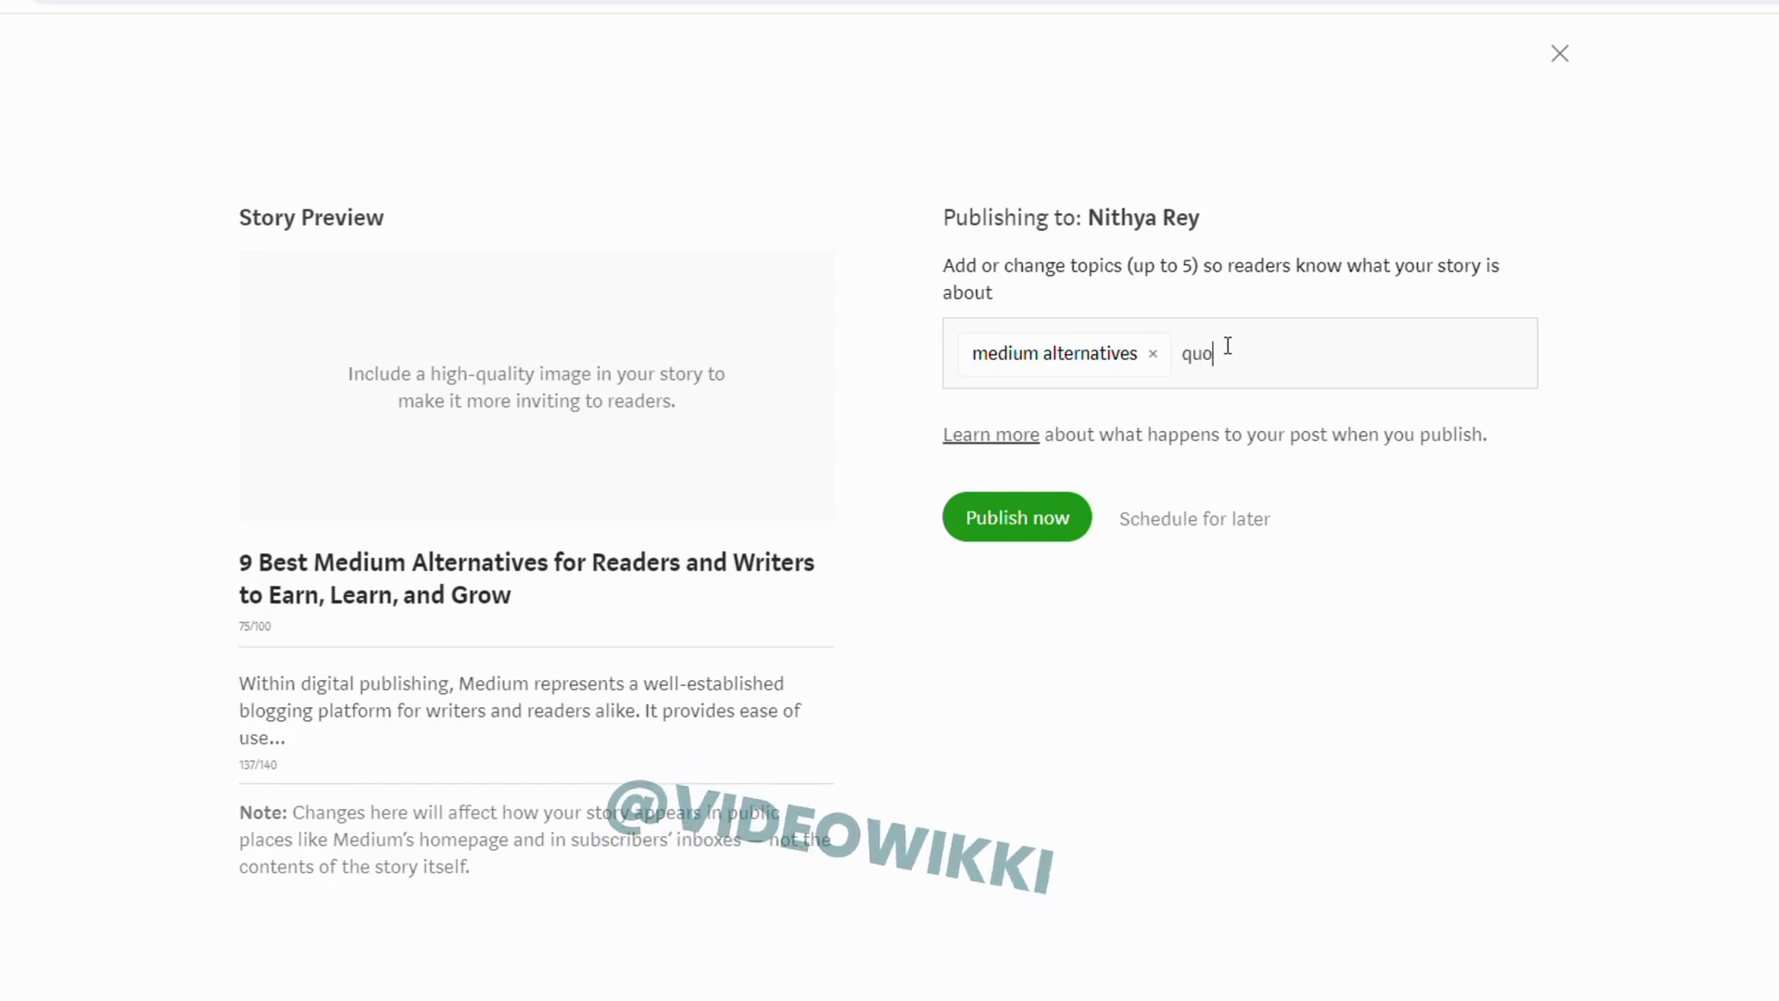
{"action": "type", "text": "ra posting"}
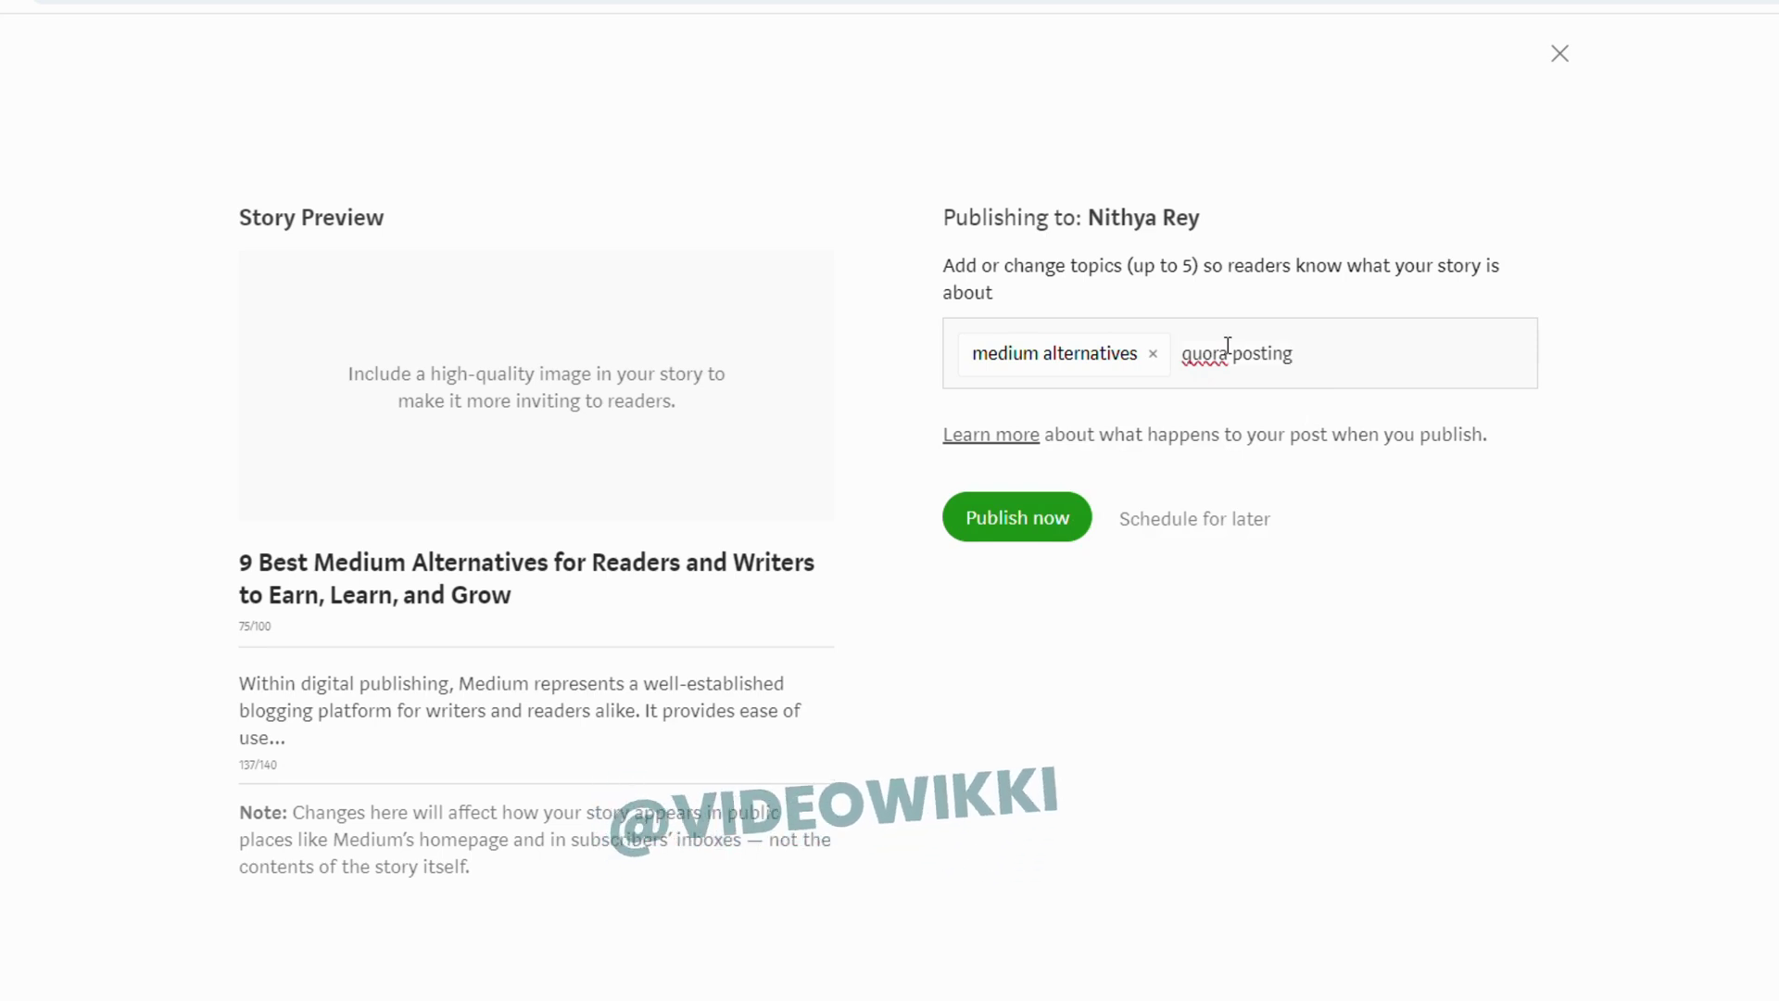
{"action": "key", "text": "Return"}
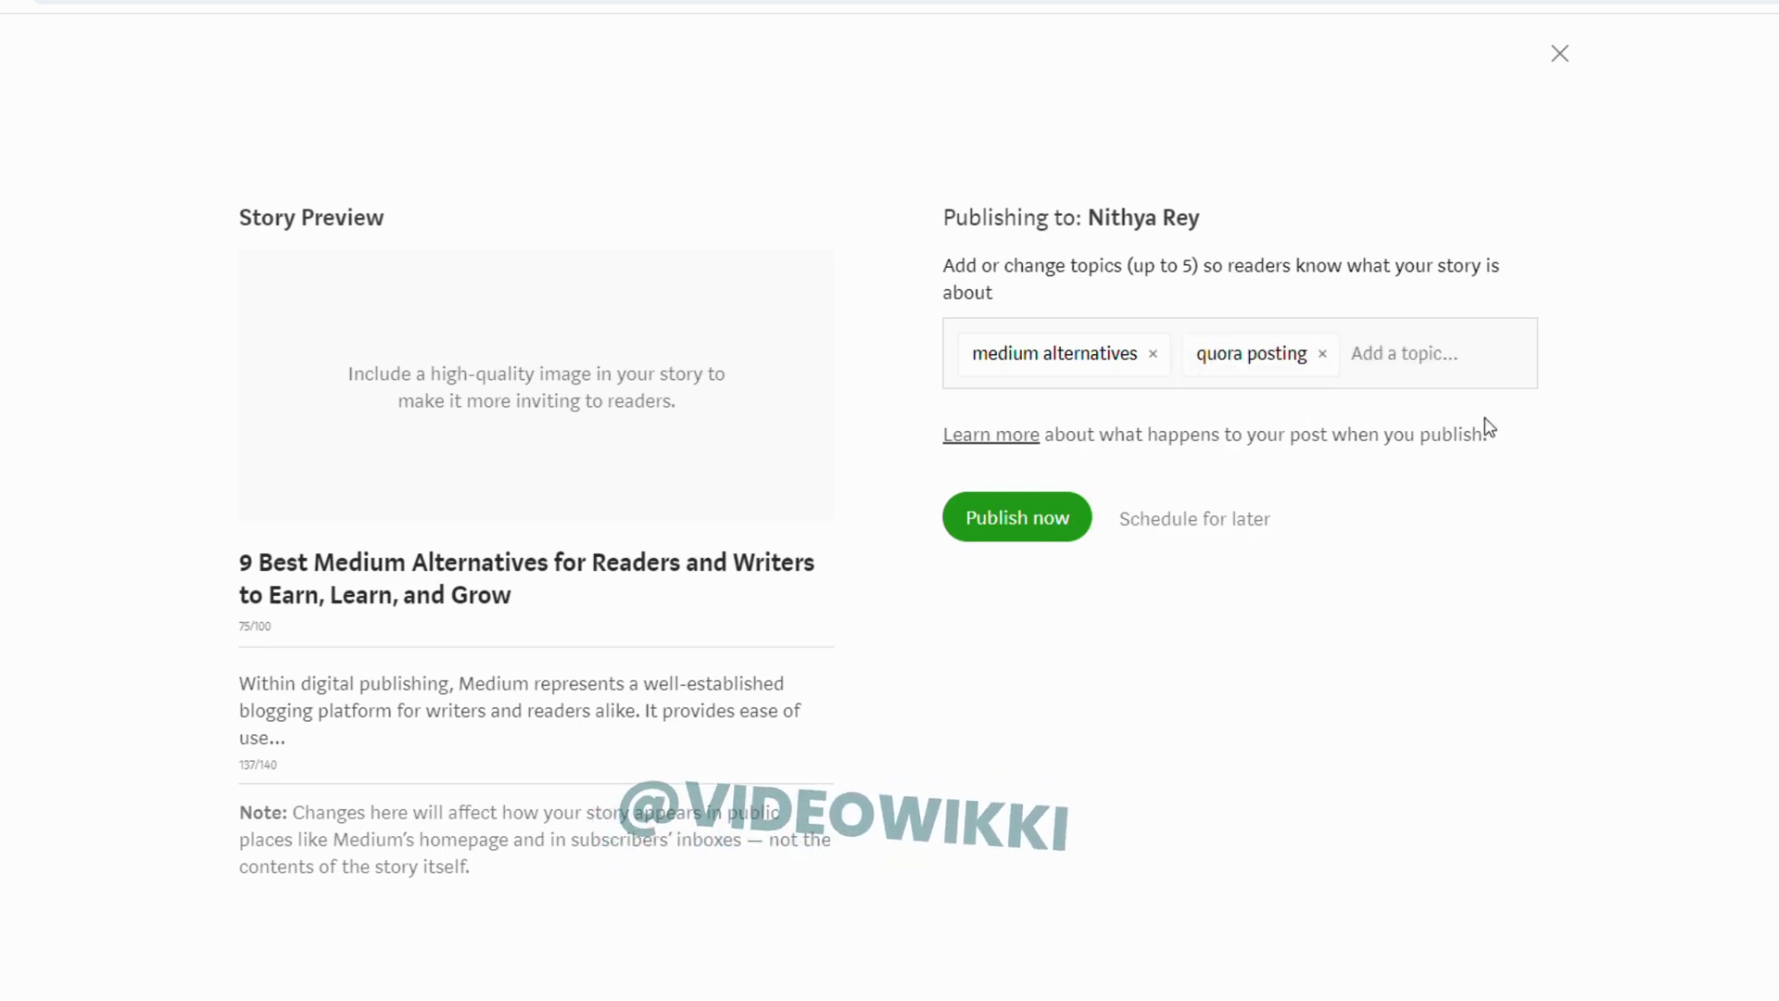
{"action": "left_click", "coordinate": [1020, 519]}
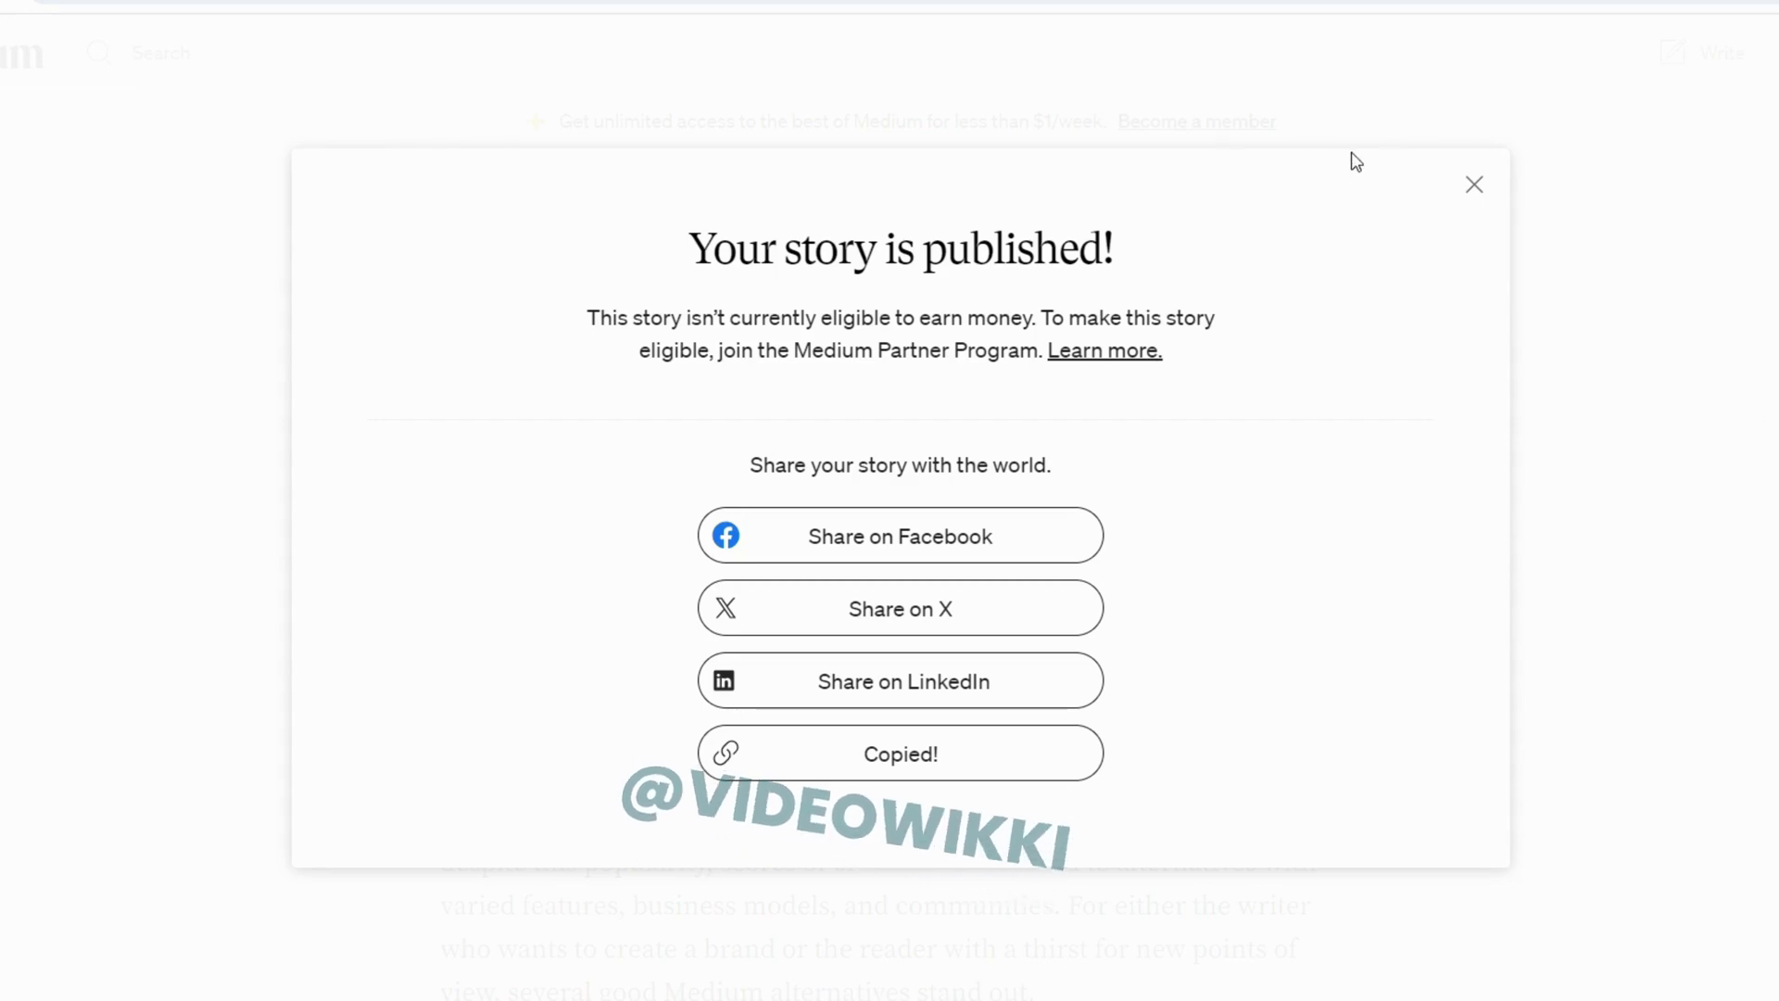
Step: Close the 'Your story is published!' dialog, skim the live article, and return home
{"action": "left_click", "coordinate": [1474, 185]}
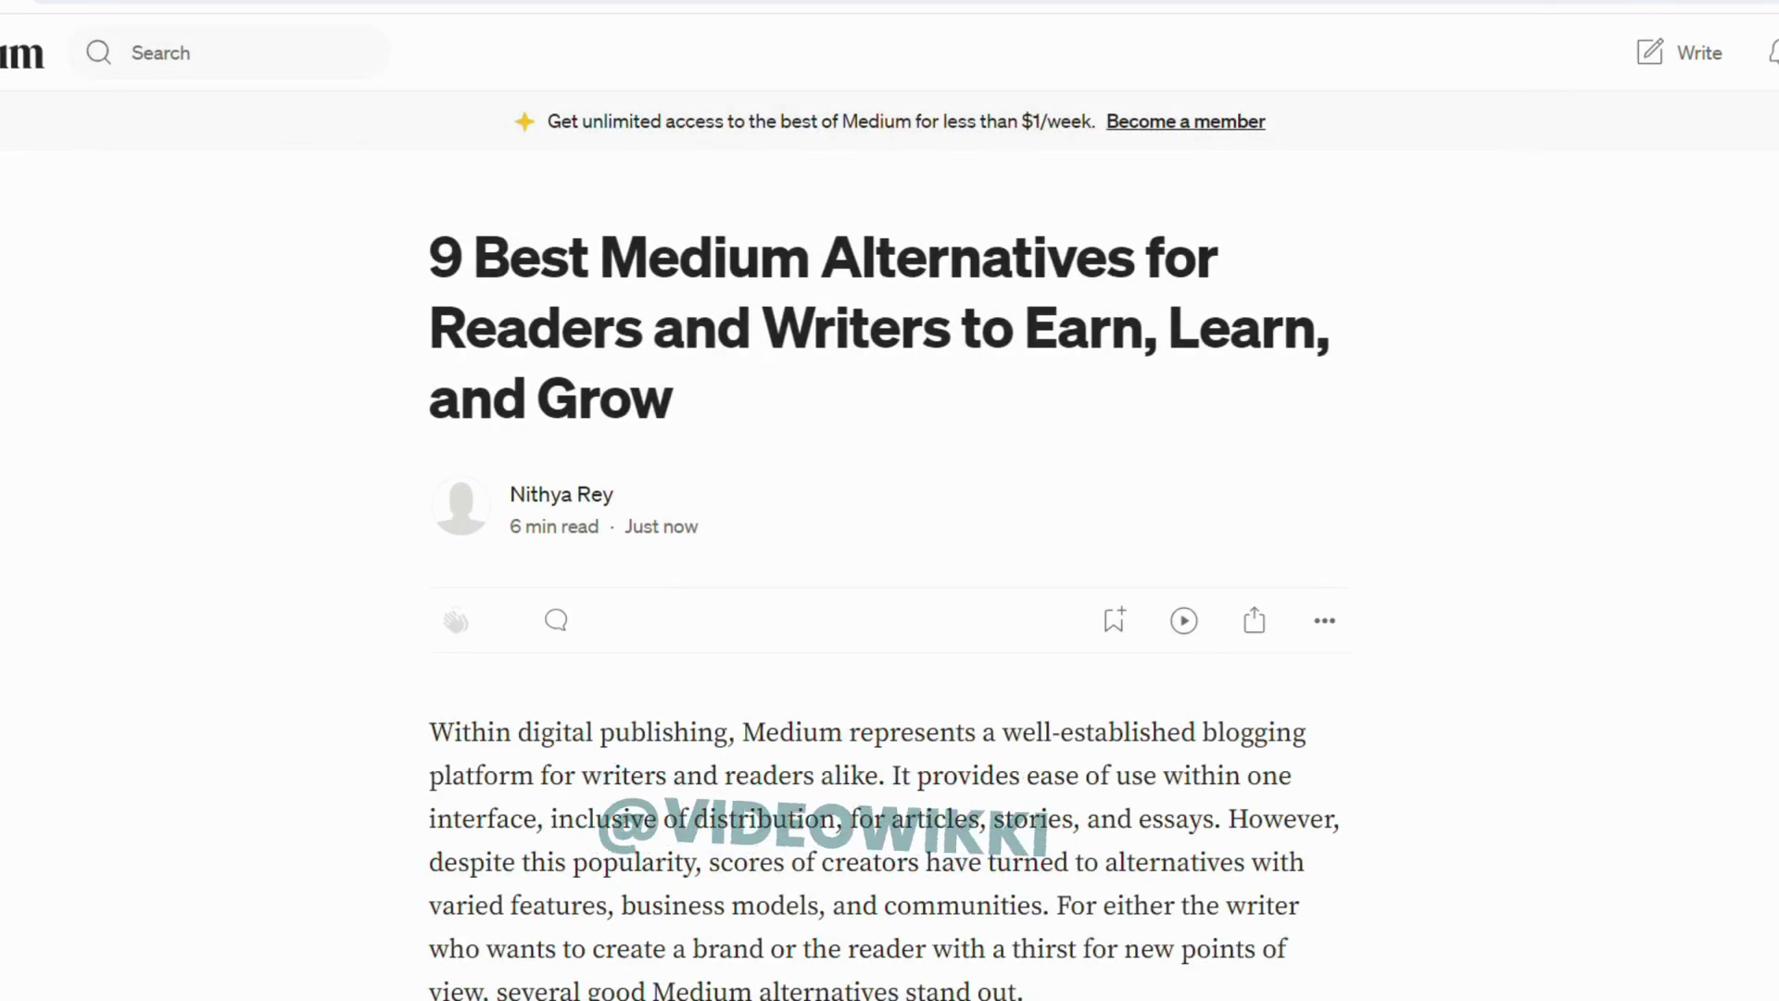
{"action": "scroll", "coordinate": [885, 500], "scroll_direction": "down", "scroll_amount": 15}
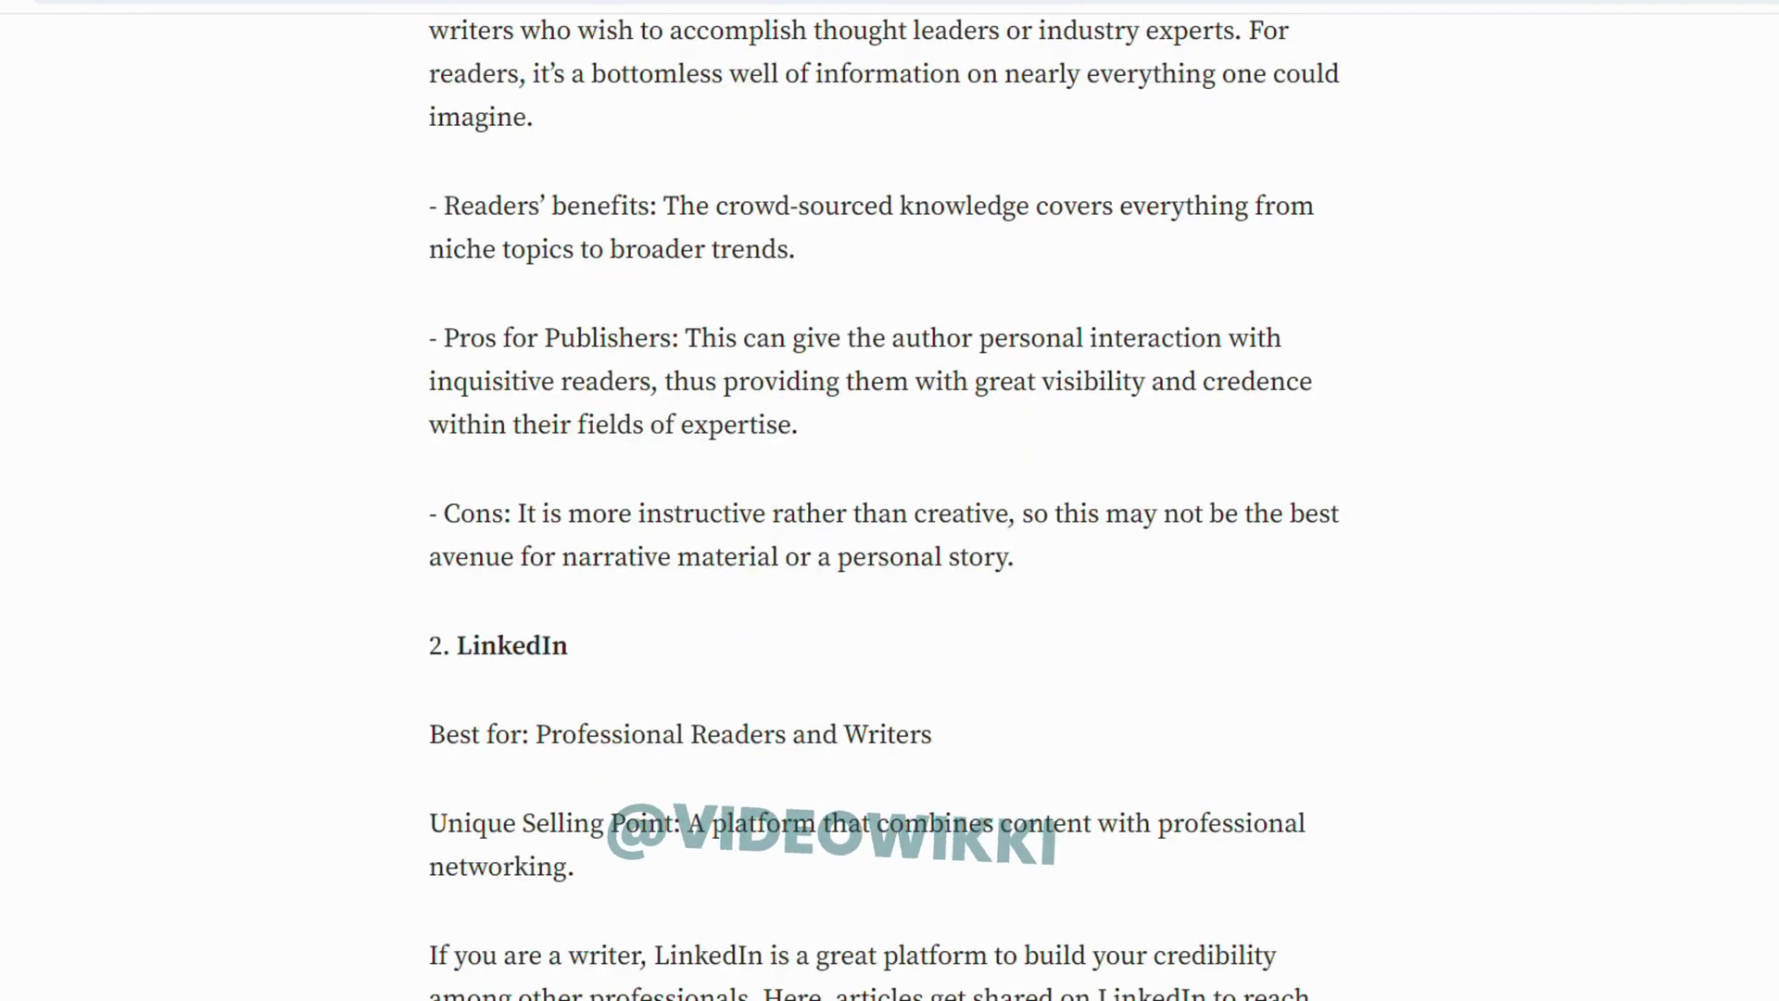
{"action": "scroll", "coordinate": [889, 500], "scroll_direction": "up", "scroll_amount": 15}
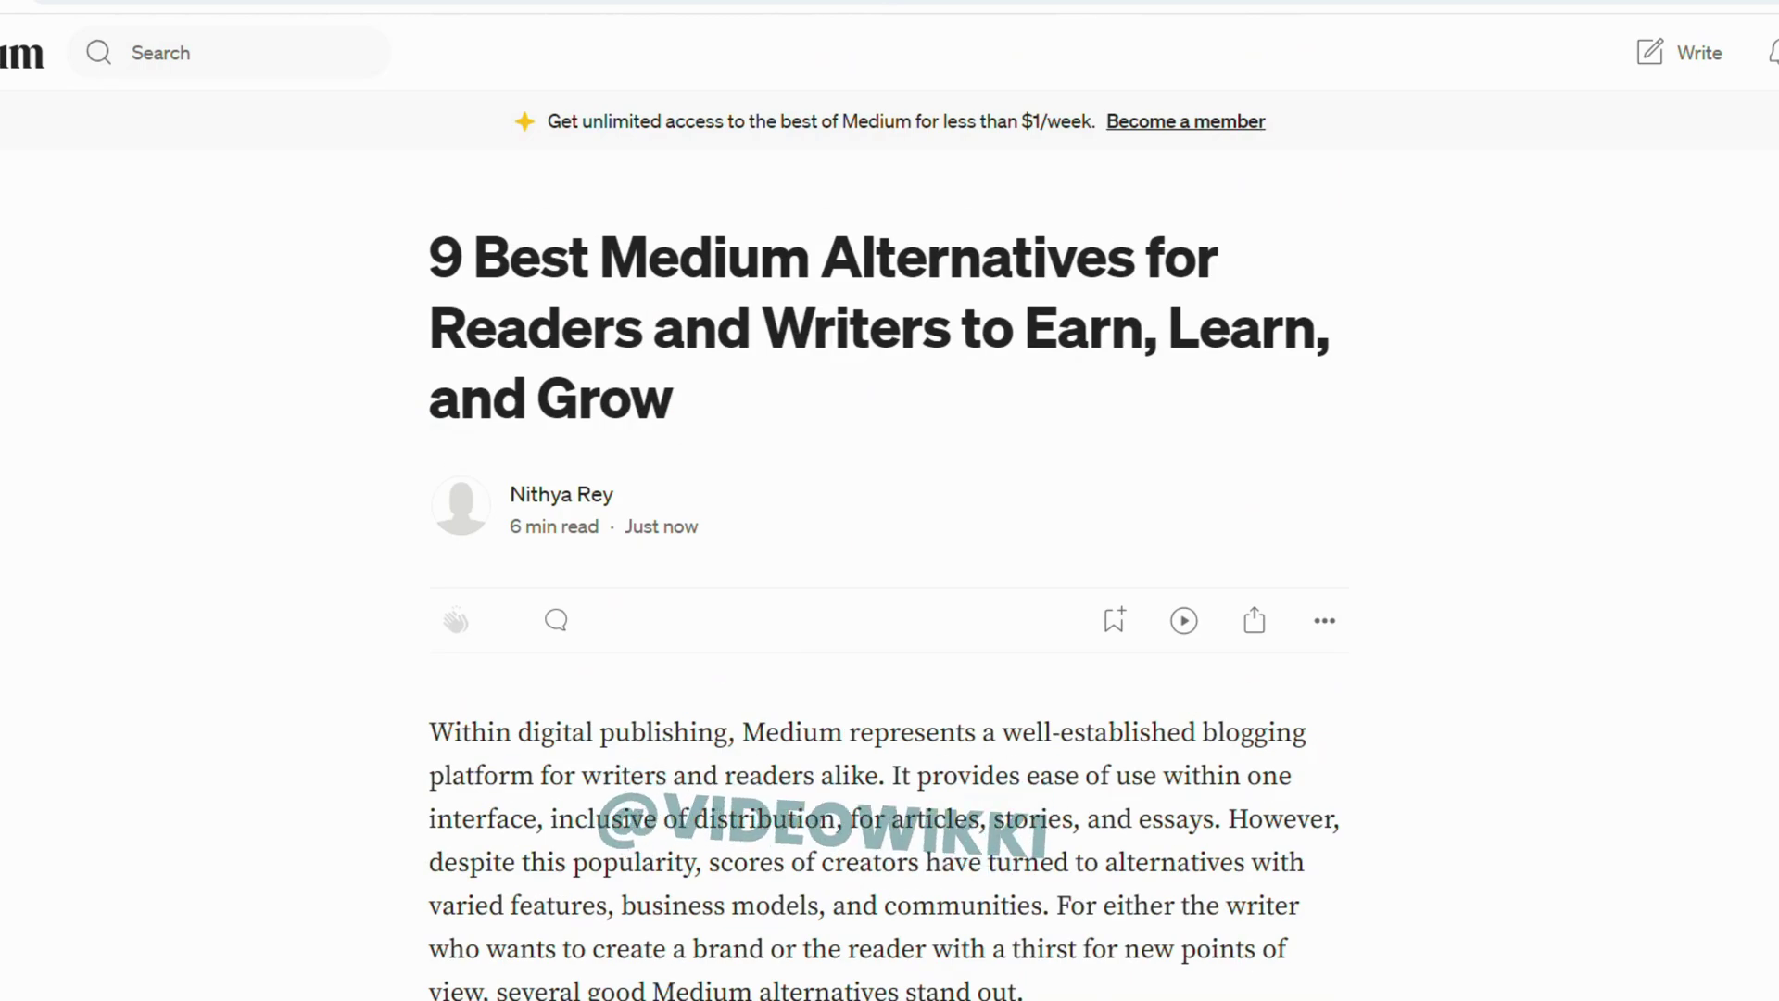
{"action": "left_click", "coordinate": [21, 53]}
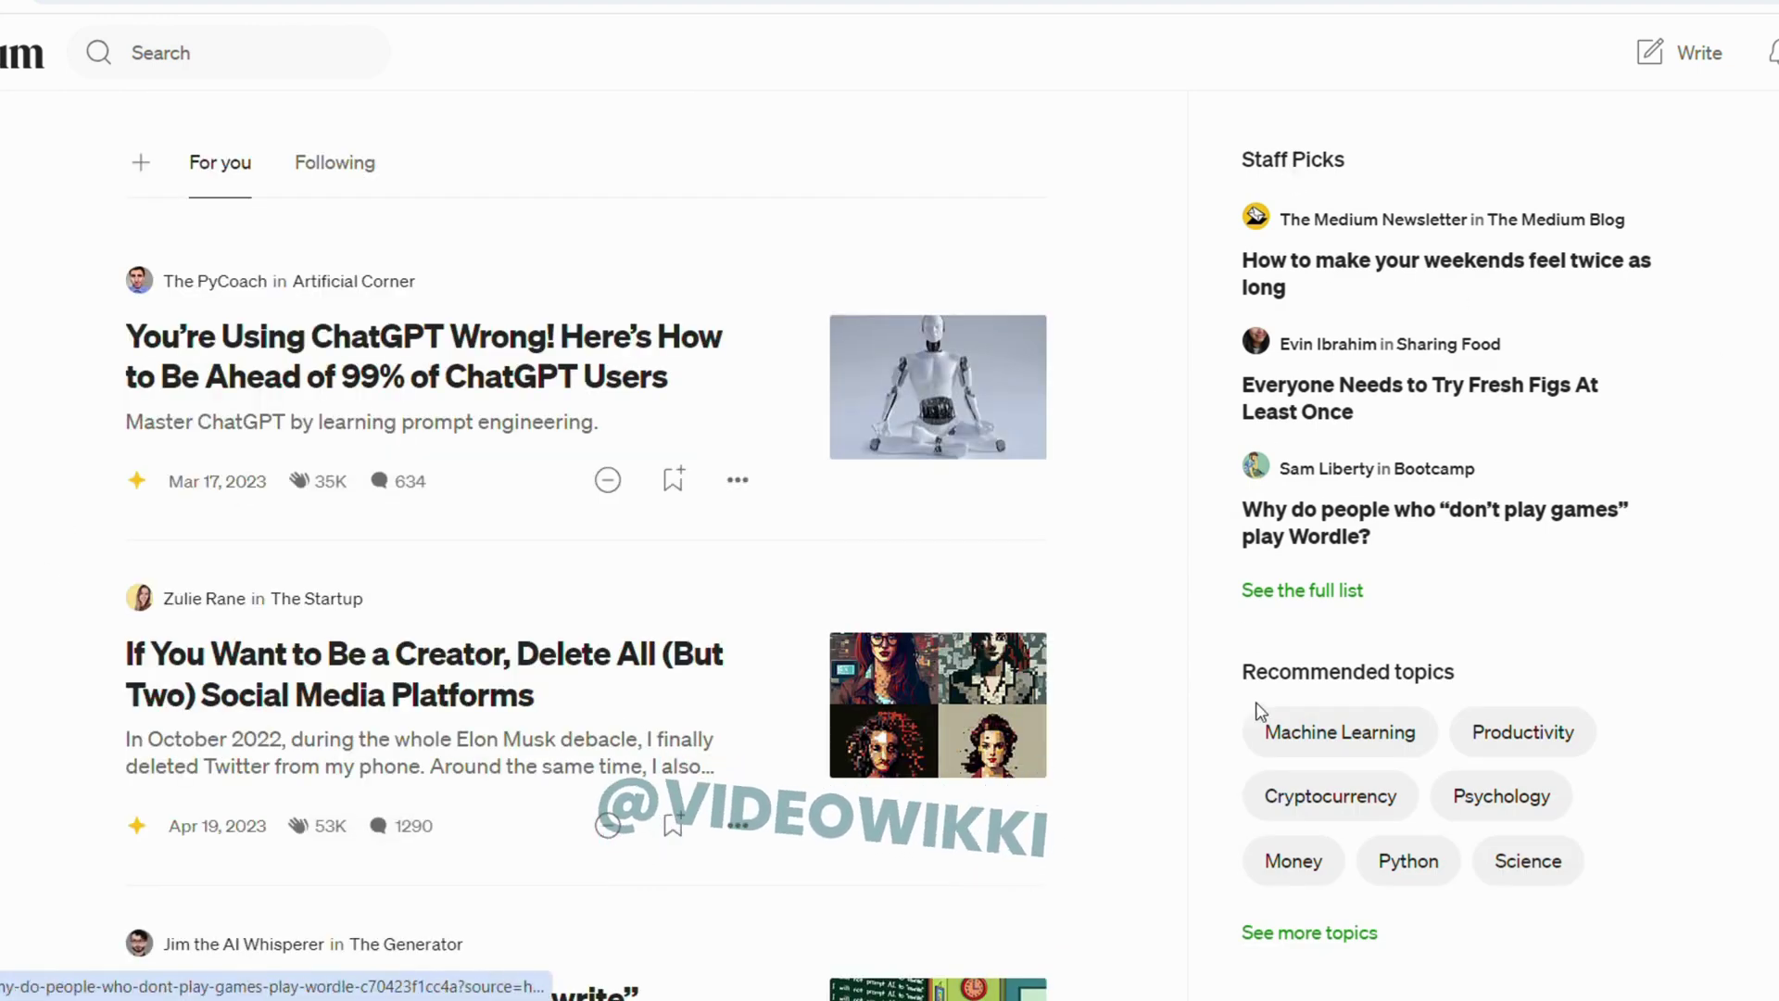
Step: Browse the Cryptocurrency topic's recommended stories and lists down to Who to follow
{"action": "left_click", "coordinate": [1352, 803]}
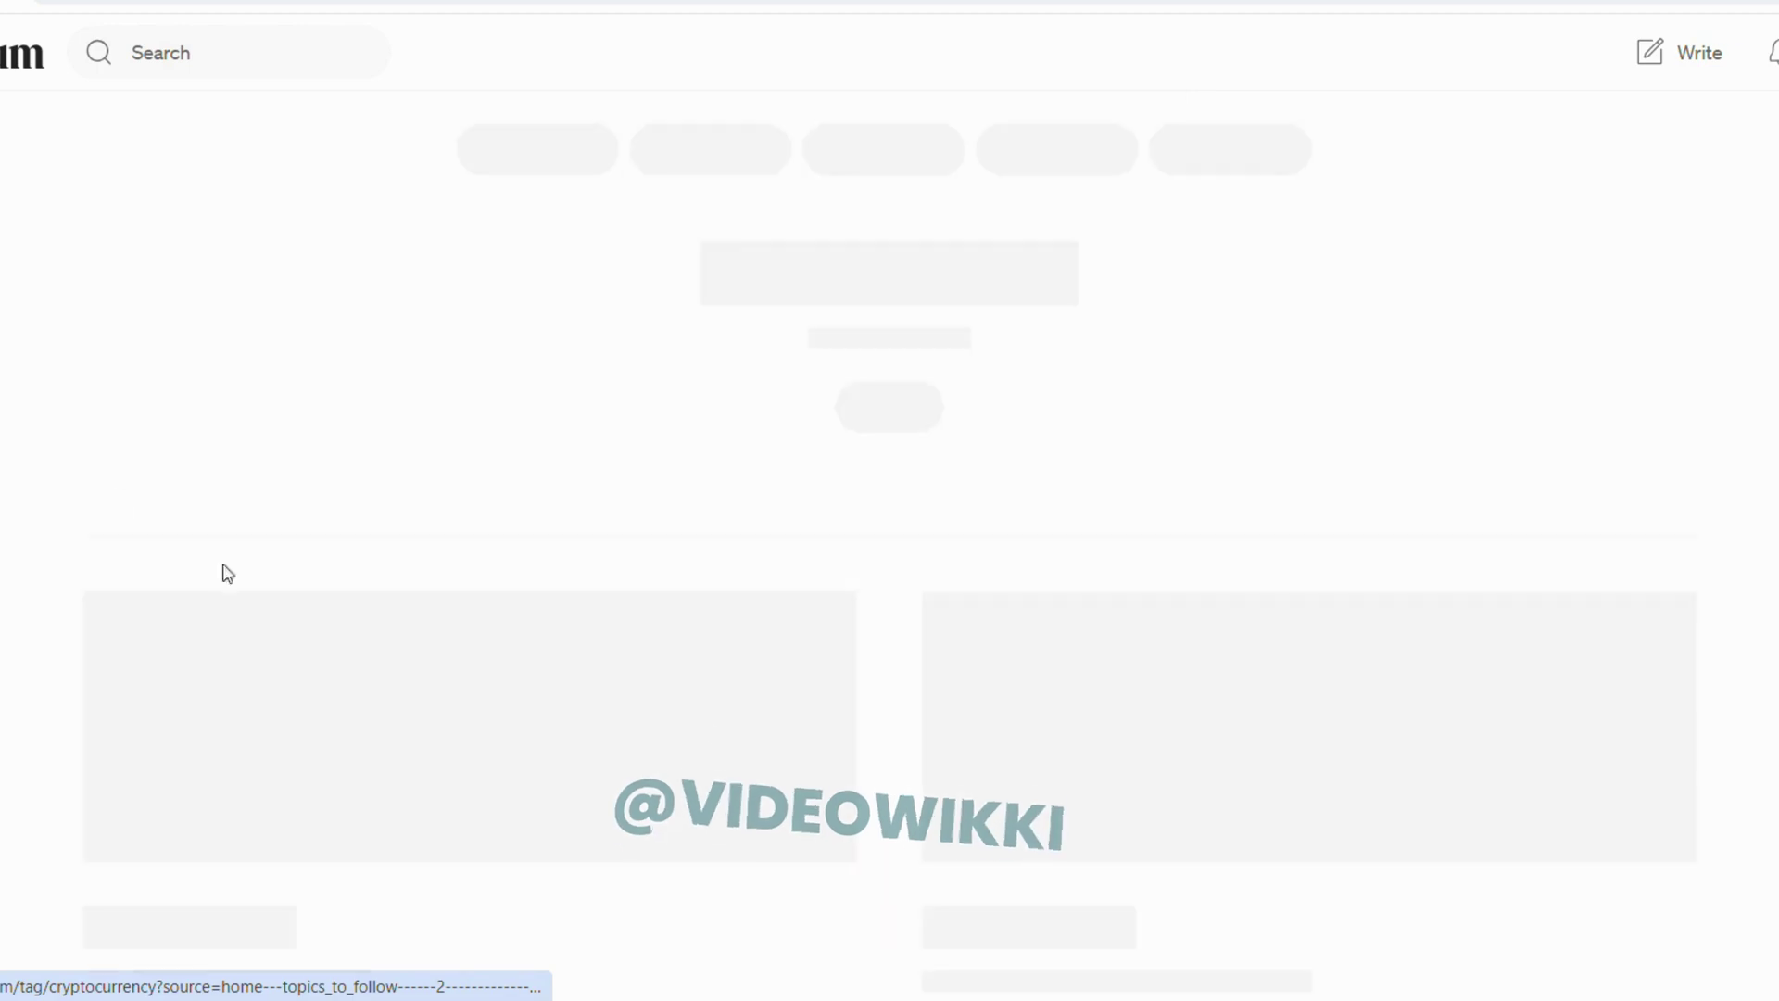
{"action": "scroll", "coordinate": [1702, 221], "scroll_direction": "down", "scroll_amount": 8}
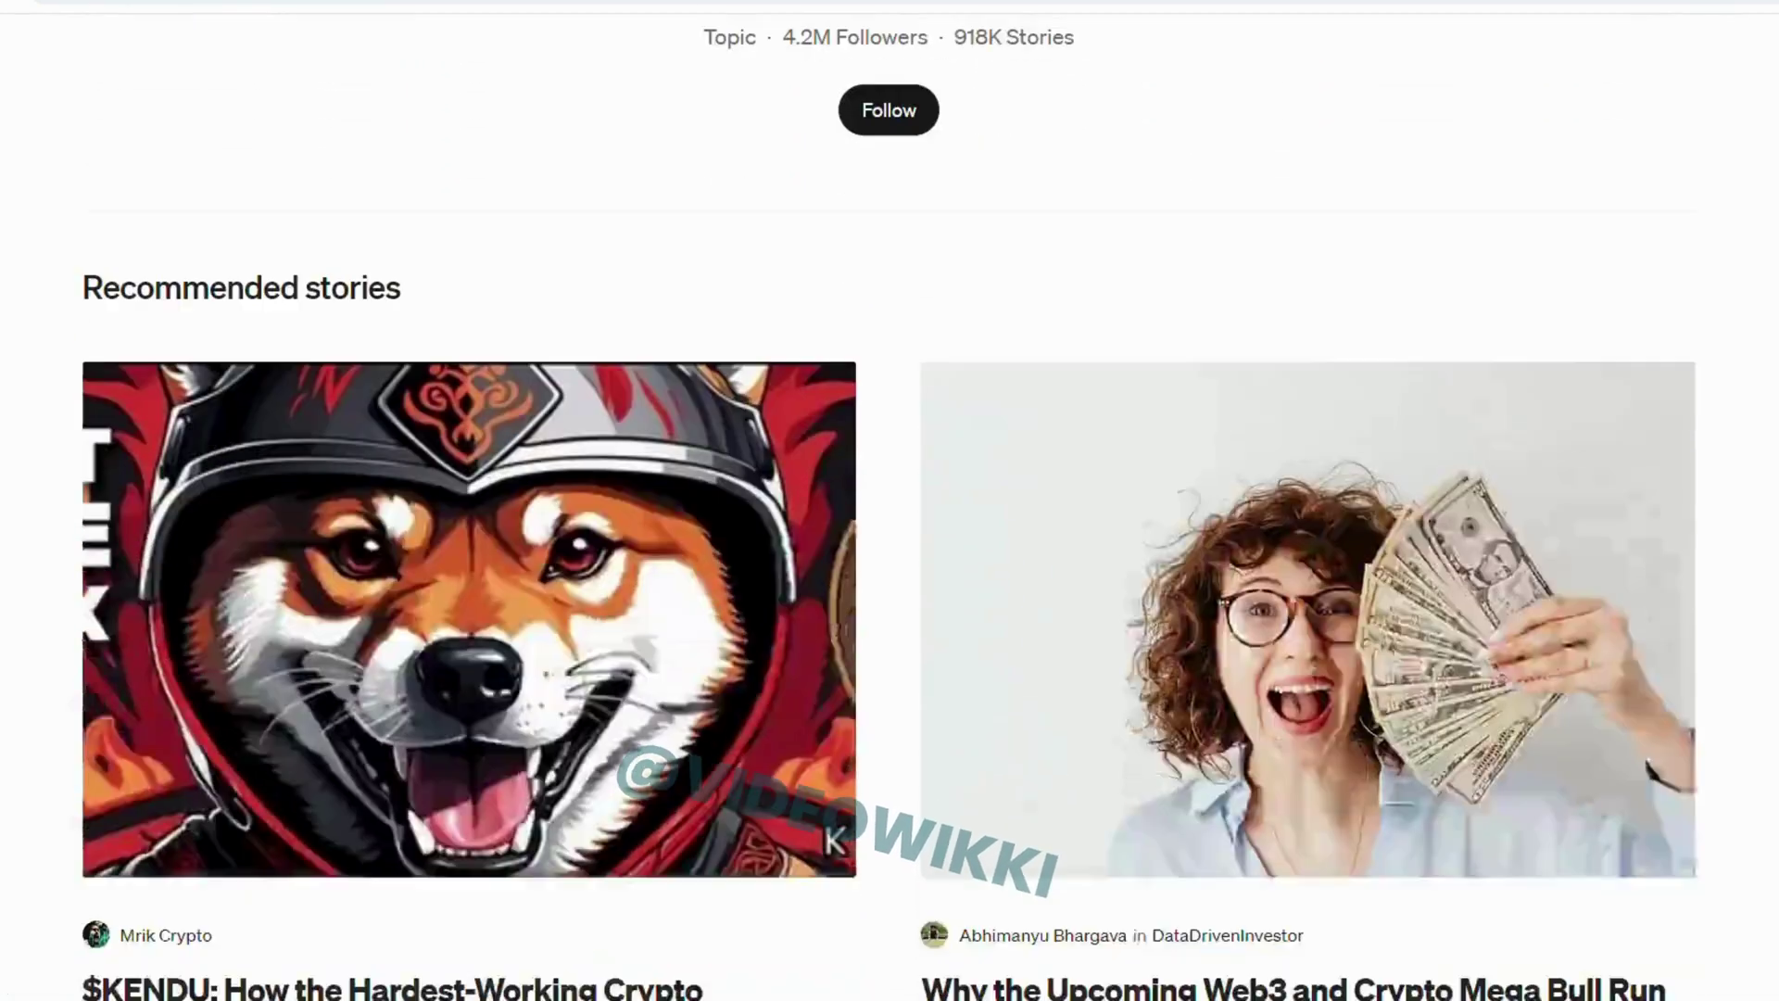
{"action": "scroll", "coordinate": [889, 501], "scroll_direction": "down", "scroll_amount": 13}
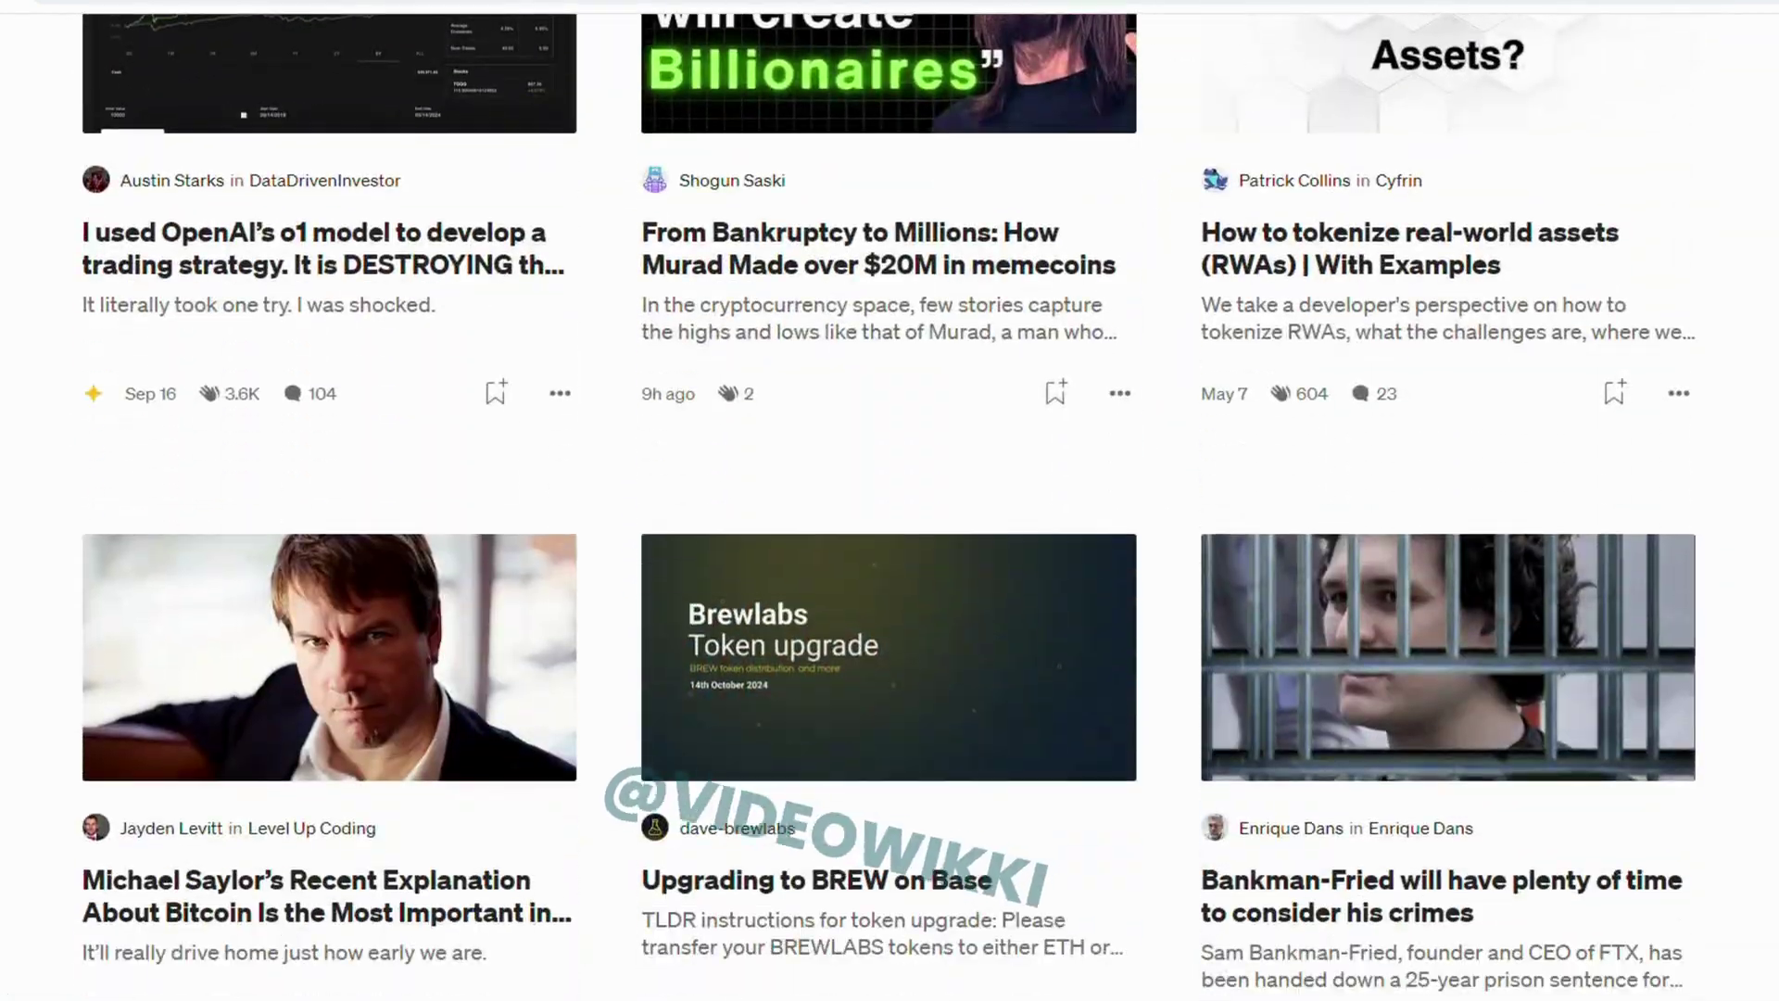
{"action": "scroll", "coordinate": [889, 500], "scroll_direction": "up", "scroll_amount": 20}
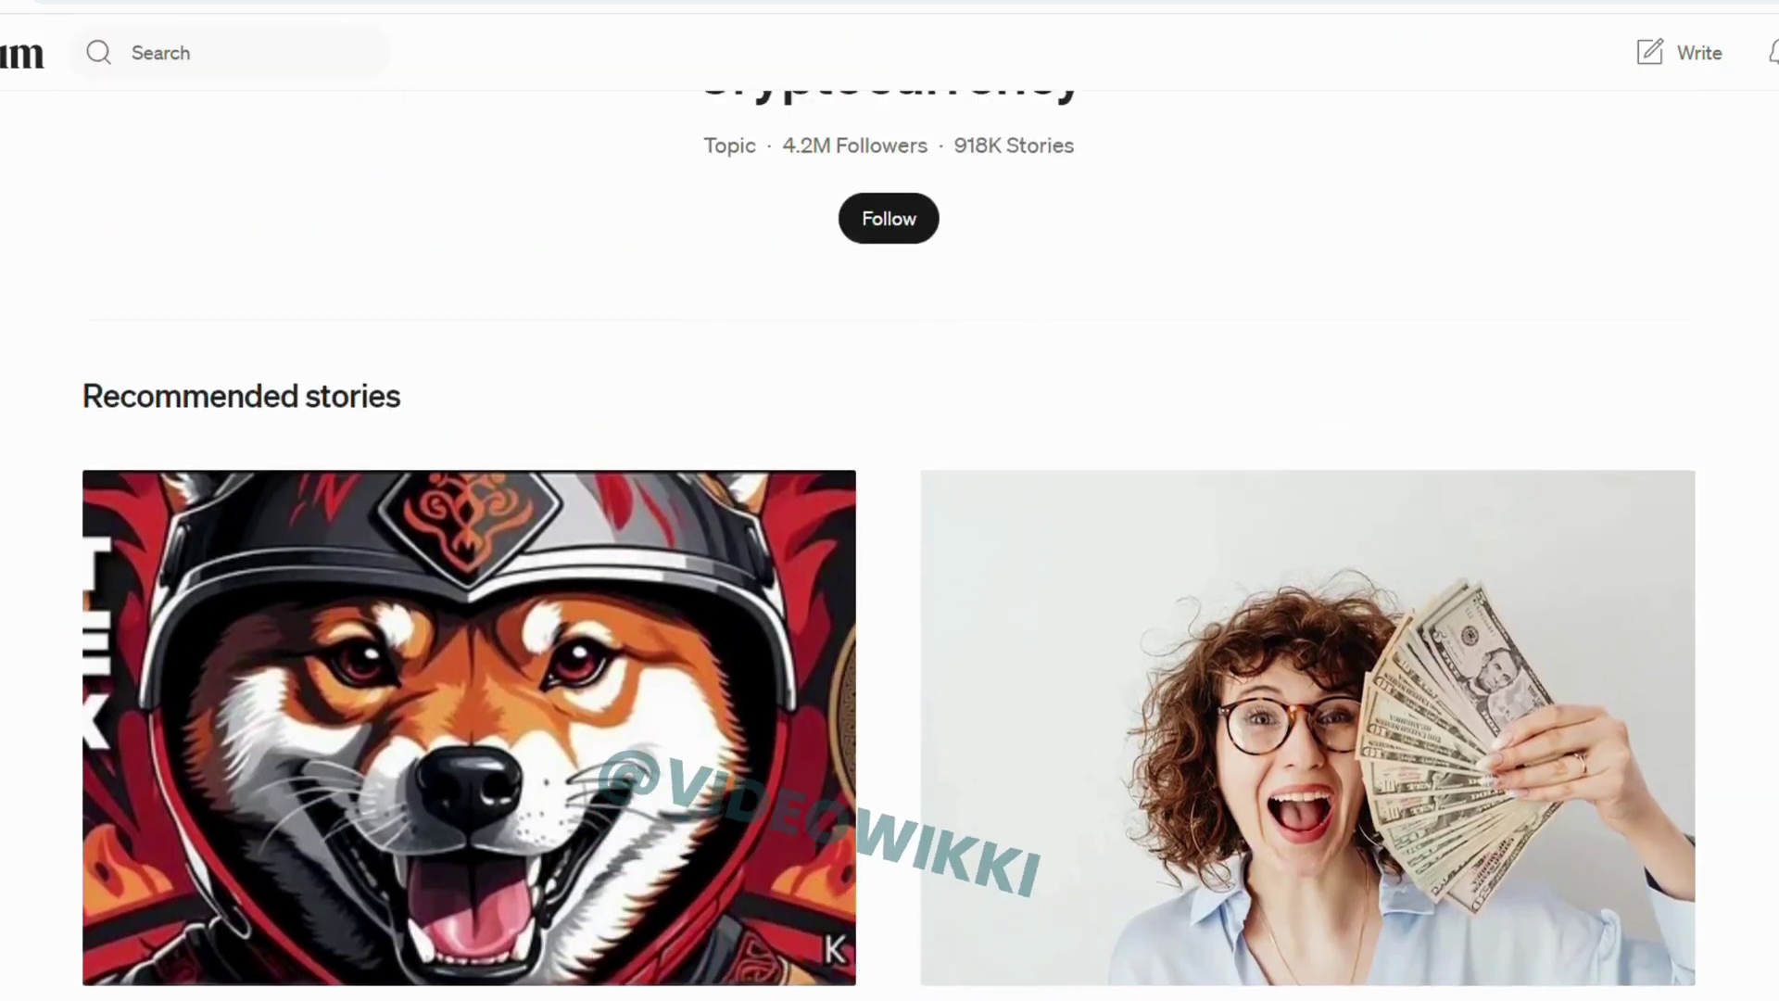
{"action": "scroll", "coordinate": [889, 500], "scroll_direction": "down", "scroll_amount": 20}
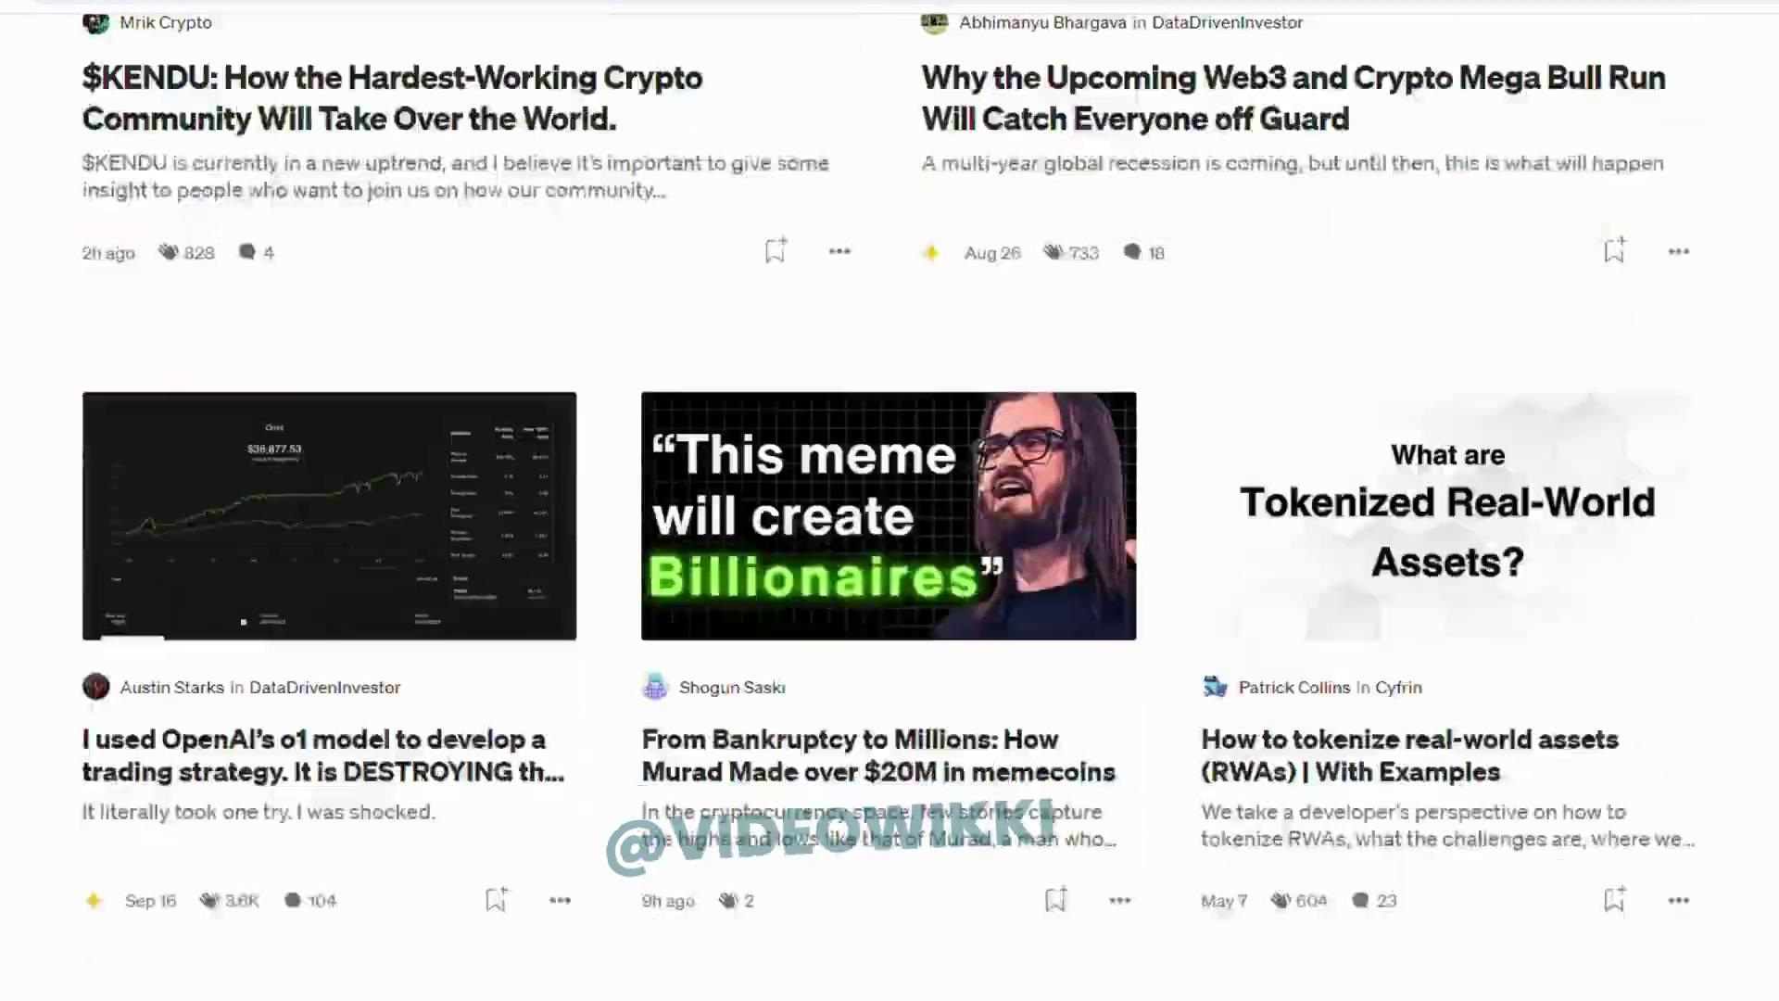
{"action": "scroll", "coordinate": [889, 500], "scroll_direction": "down", "scroll_amount": 9}
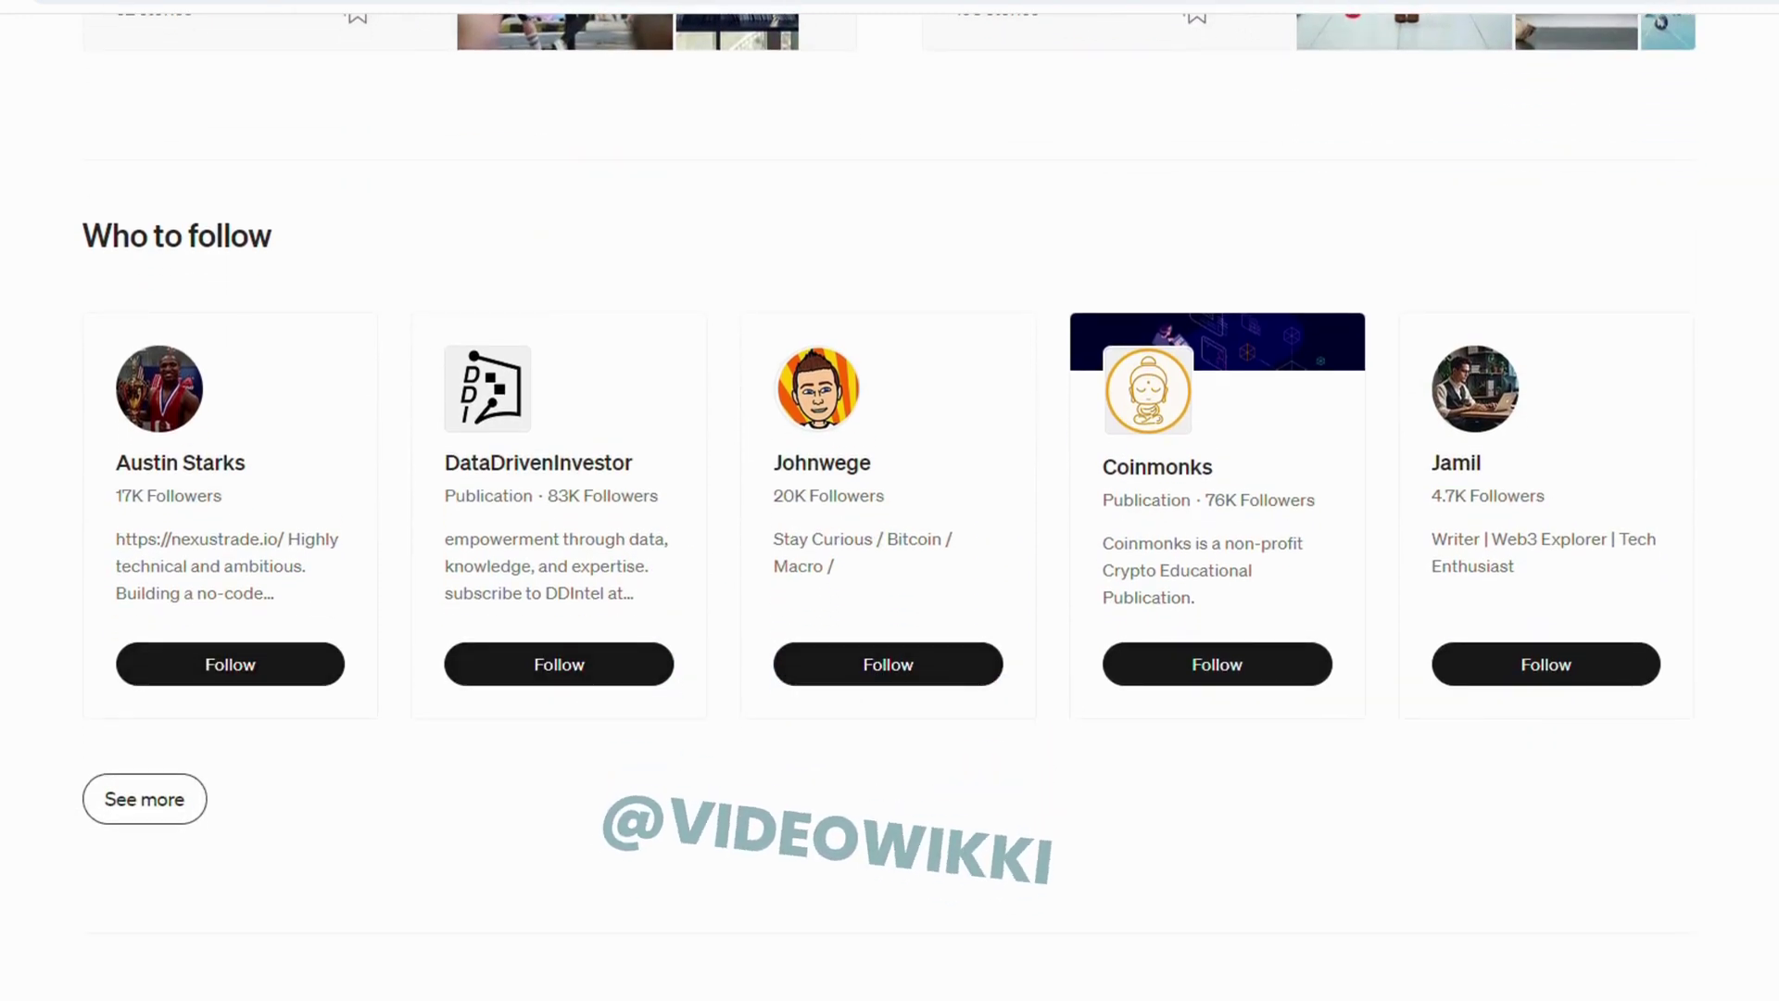
{"action": "scroll", "coordinate": [889, 500], "scroll_direction": "down", "scroll_amount": 1}
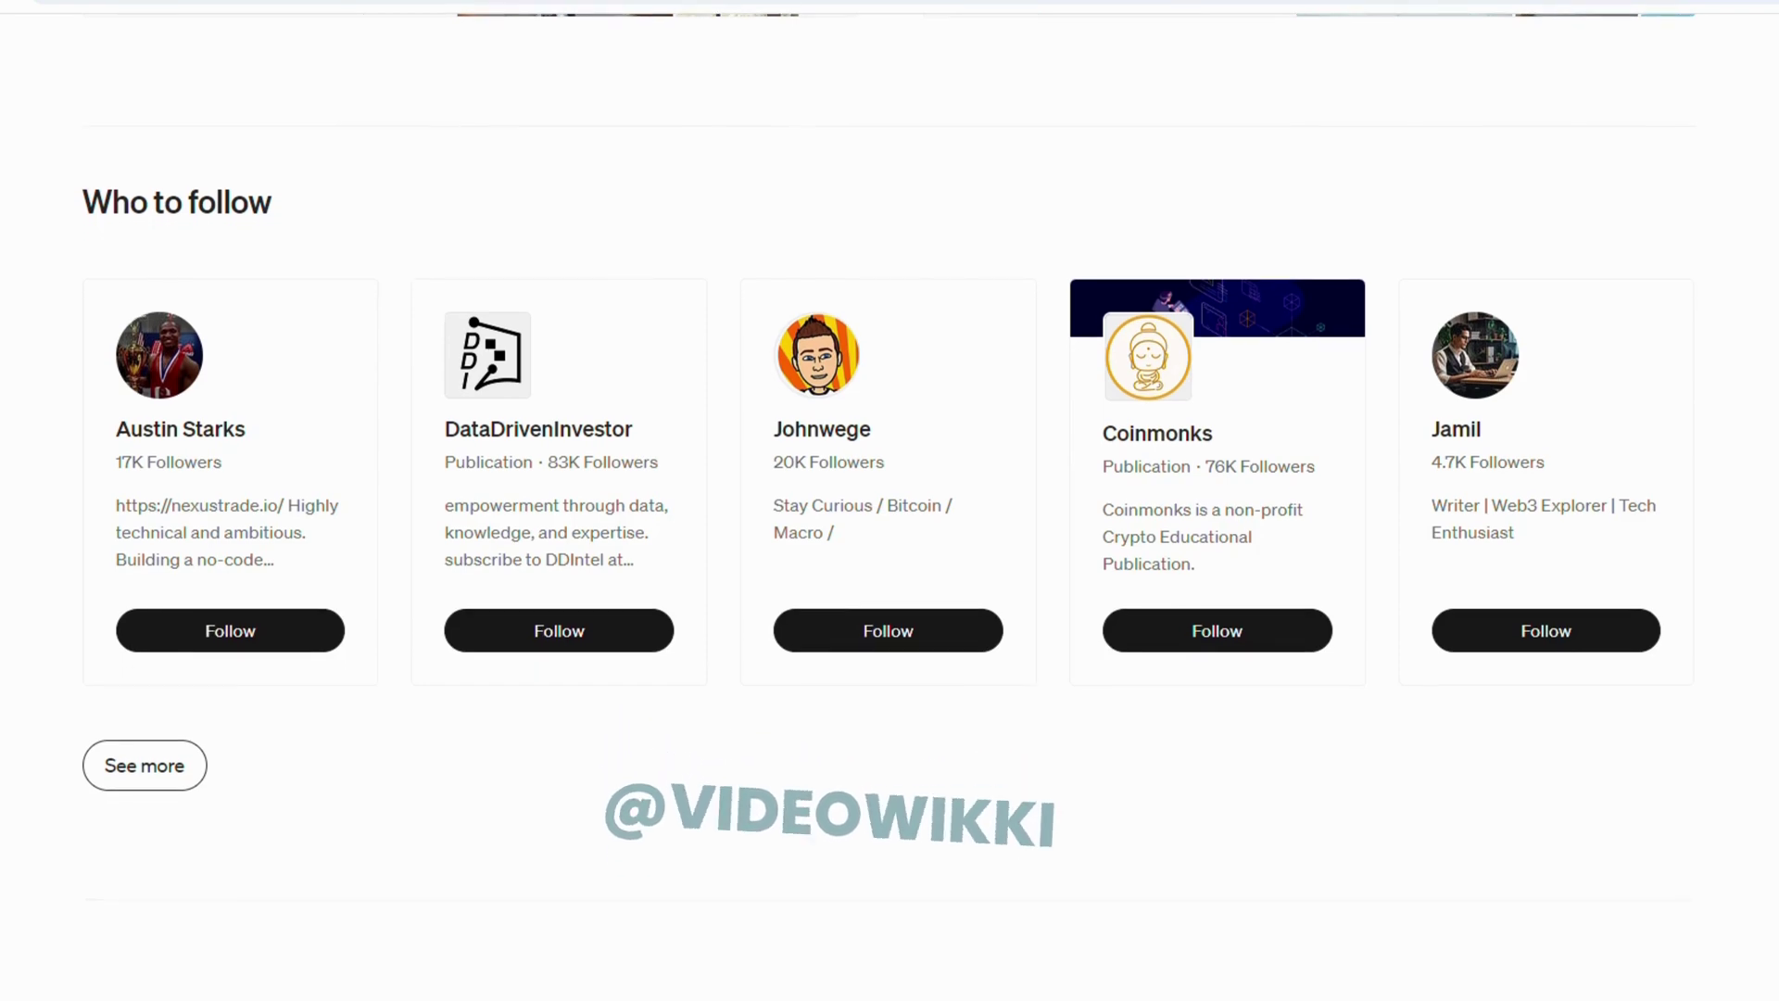